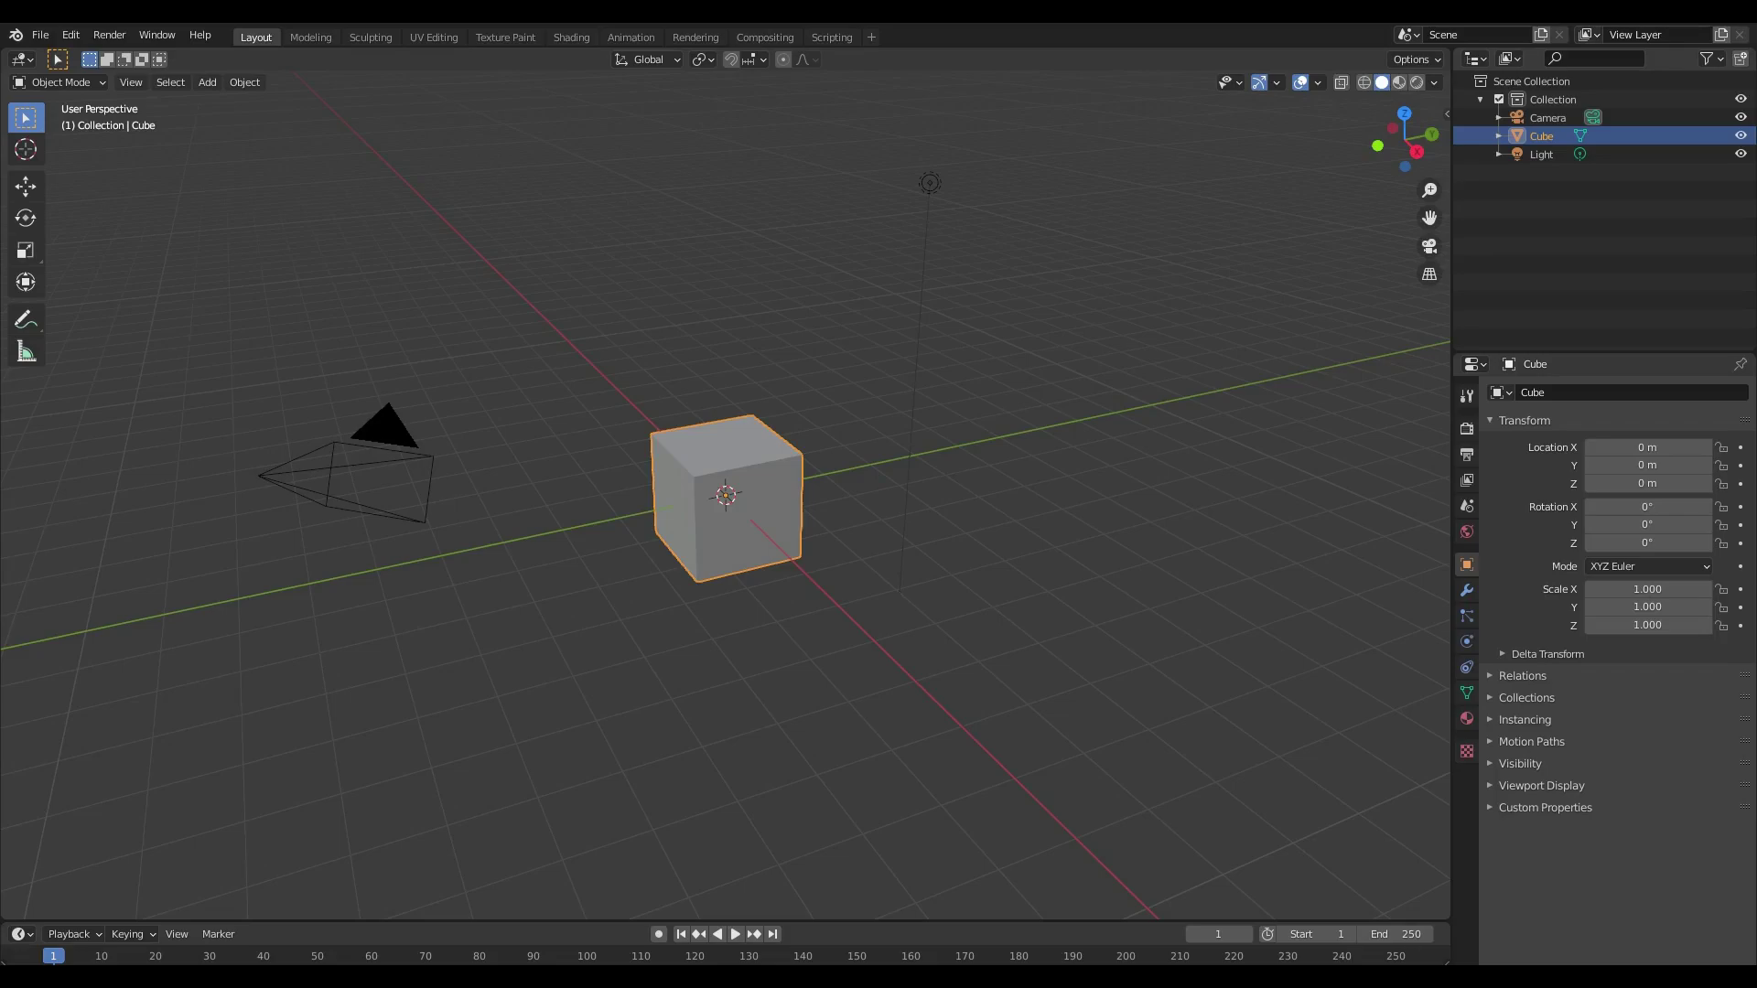
Show the Eevee Render Properties (64 render samples) and switch the viewport to Camera Perspective.
{"action": "left_click", "coordinate": [1465, 430]}
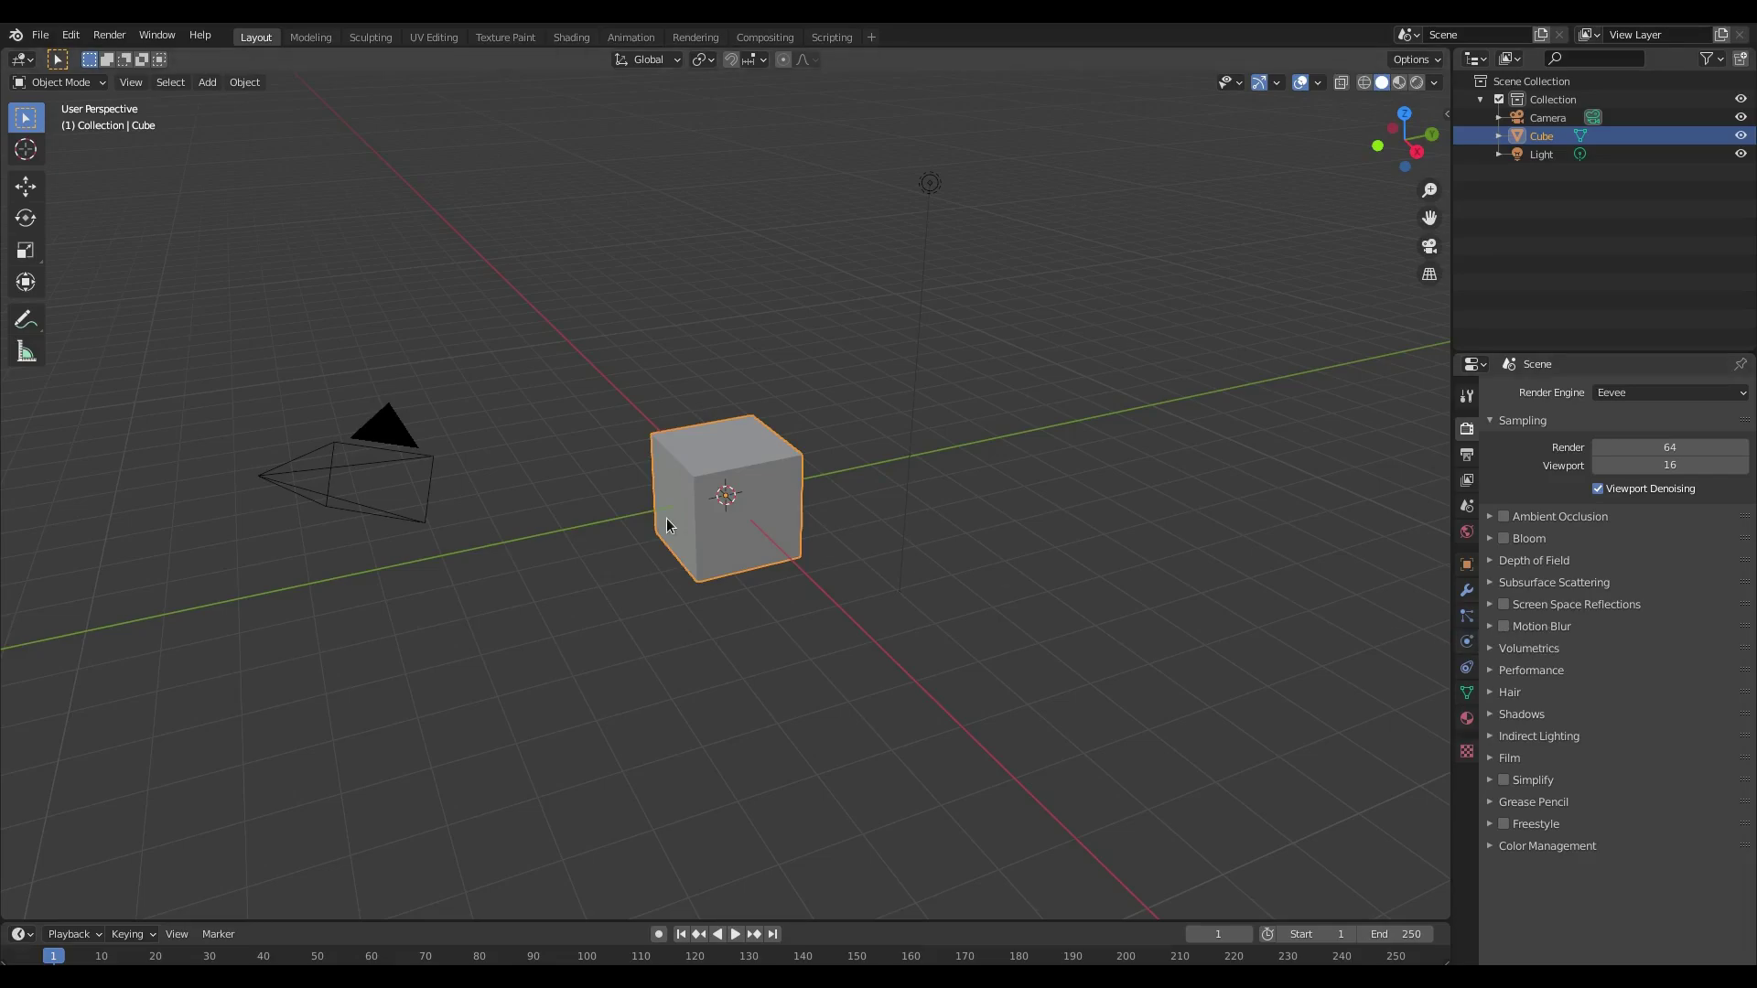
{"action": "key", "text": "KP_0"}
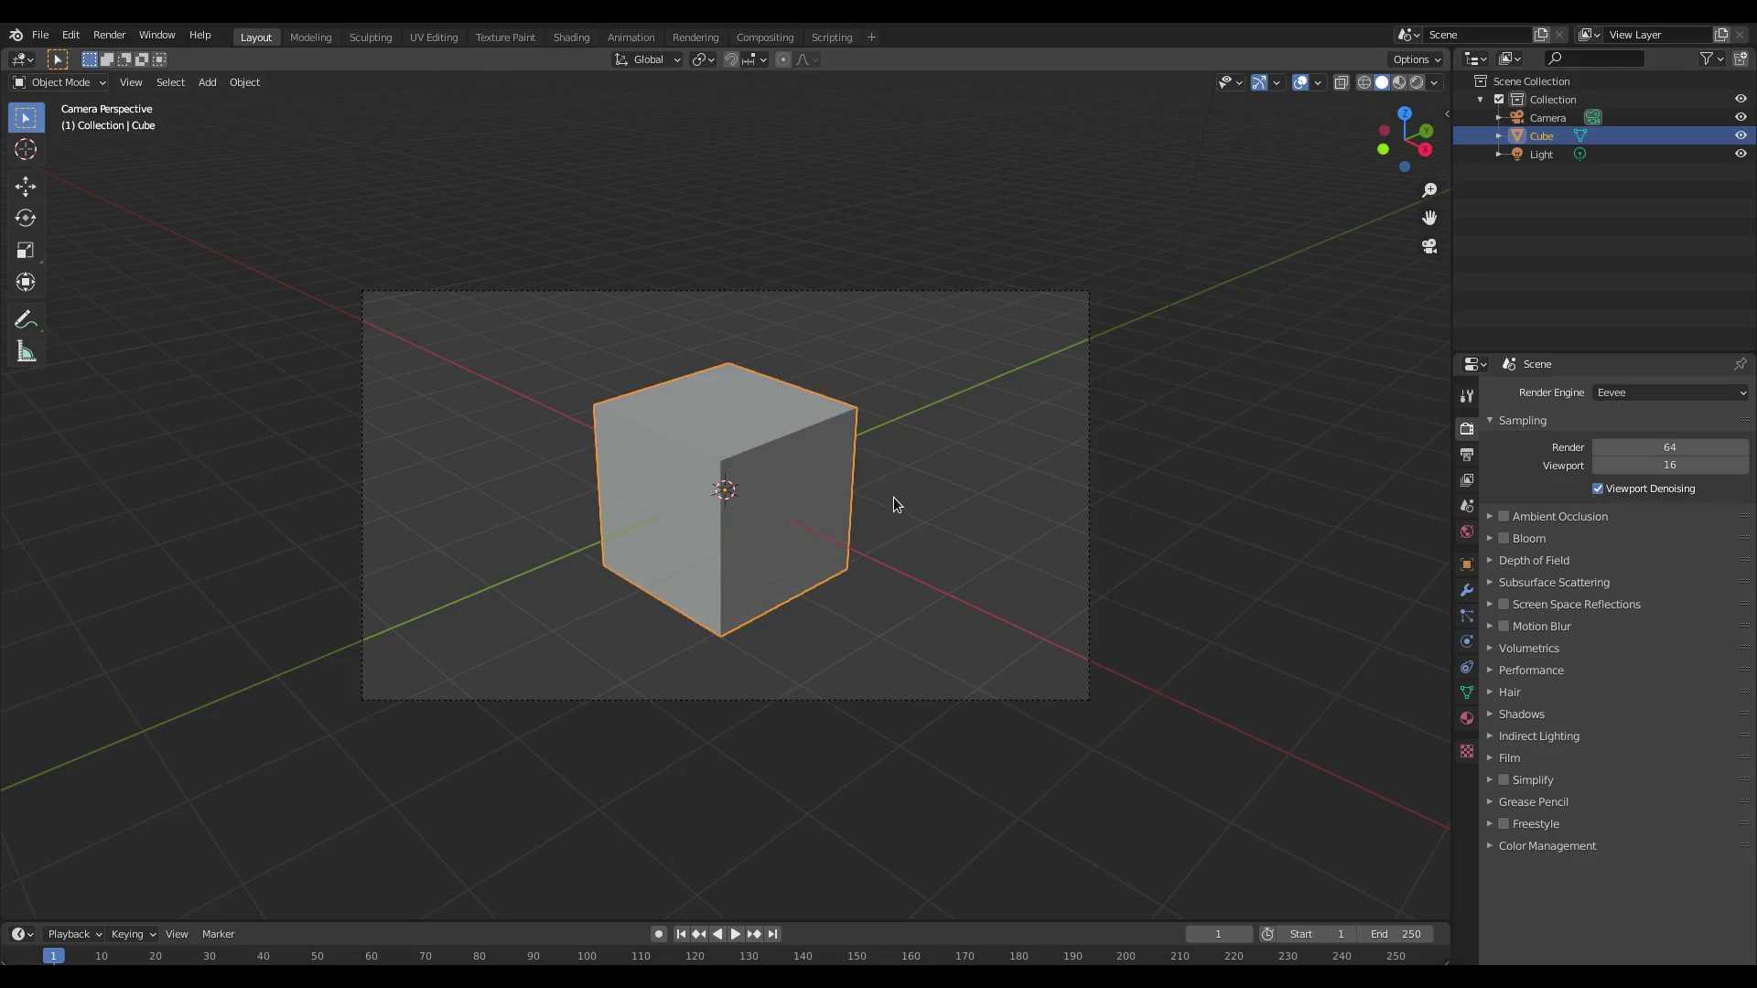
Move the cube to the lower left and key its location at frame 1.
{"action": "scroll", "coordinate": [893, 497], "scroll_direction": "up", "scroll_amount": 3}
{"action": "key", "text": "g"}
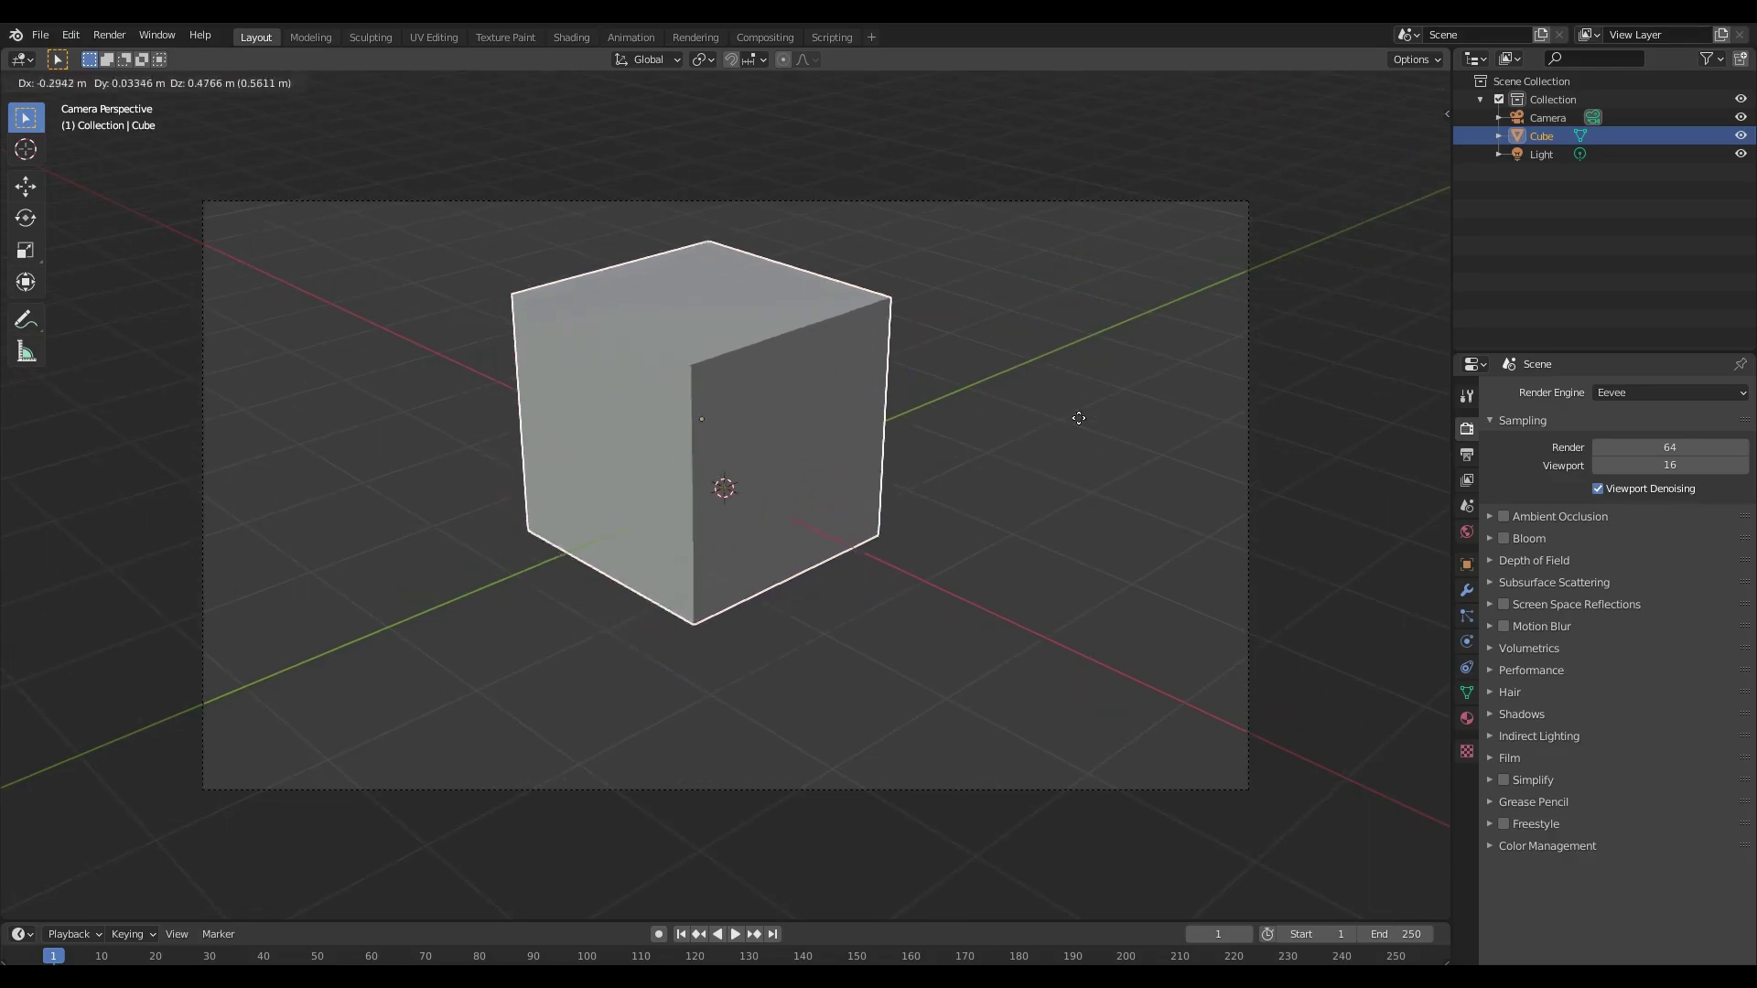
{"action": "left_click", "coordinate": [821, 560]}
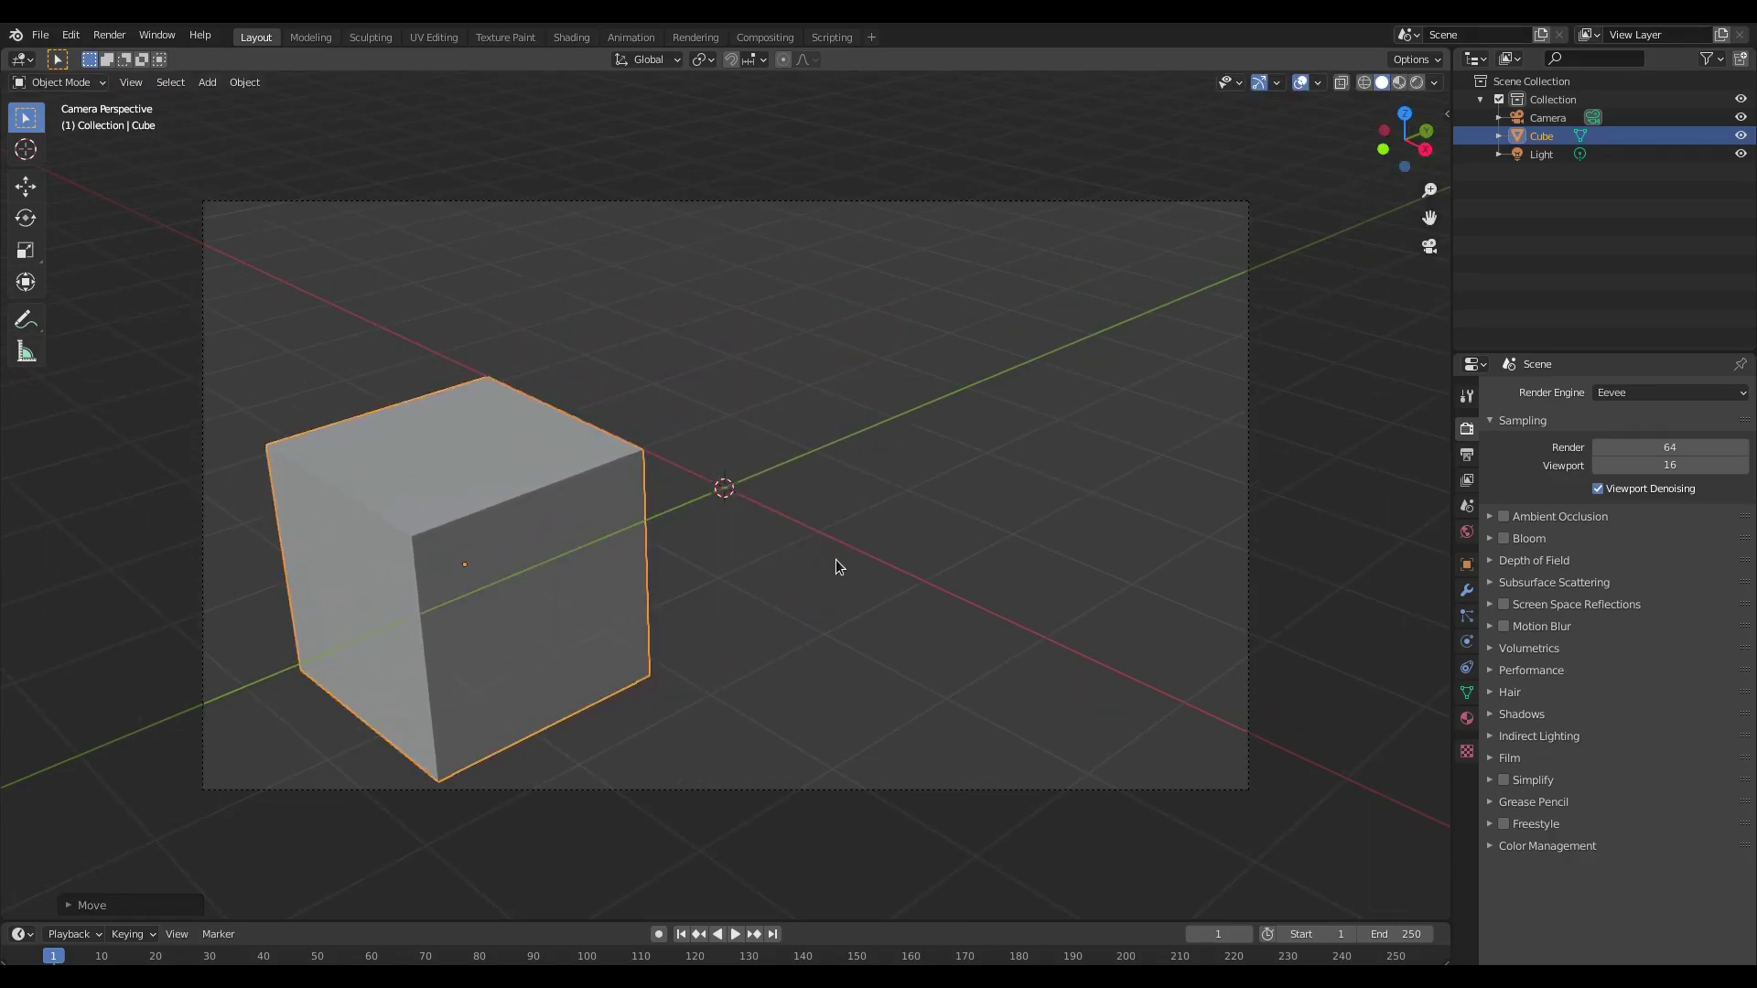
{"action": "key", "text": "s"}
{"action": "right_click", "coordinate": [829, 569]}
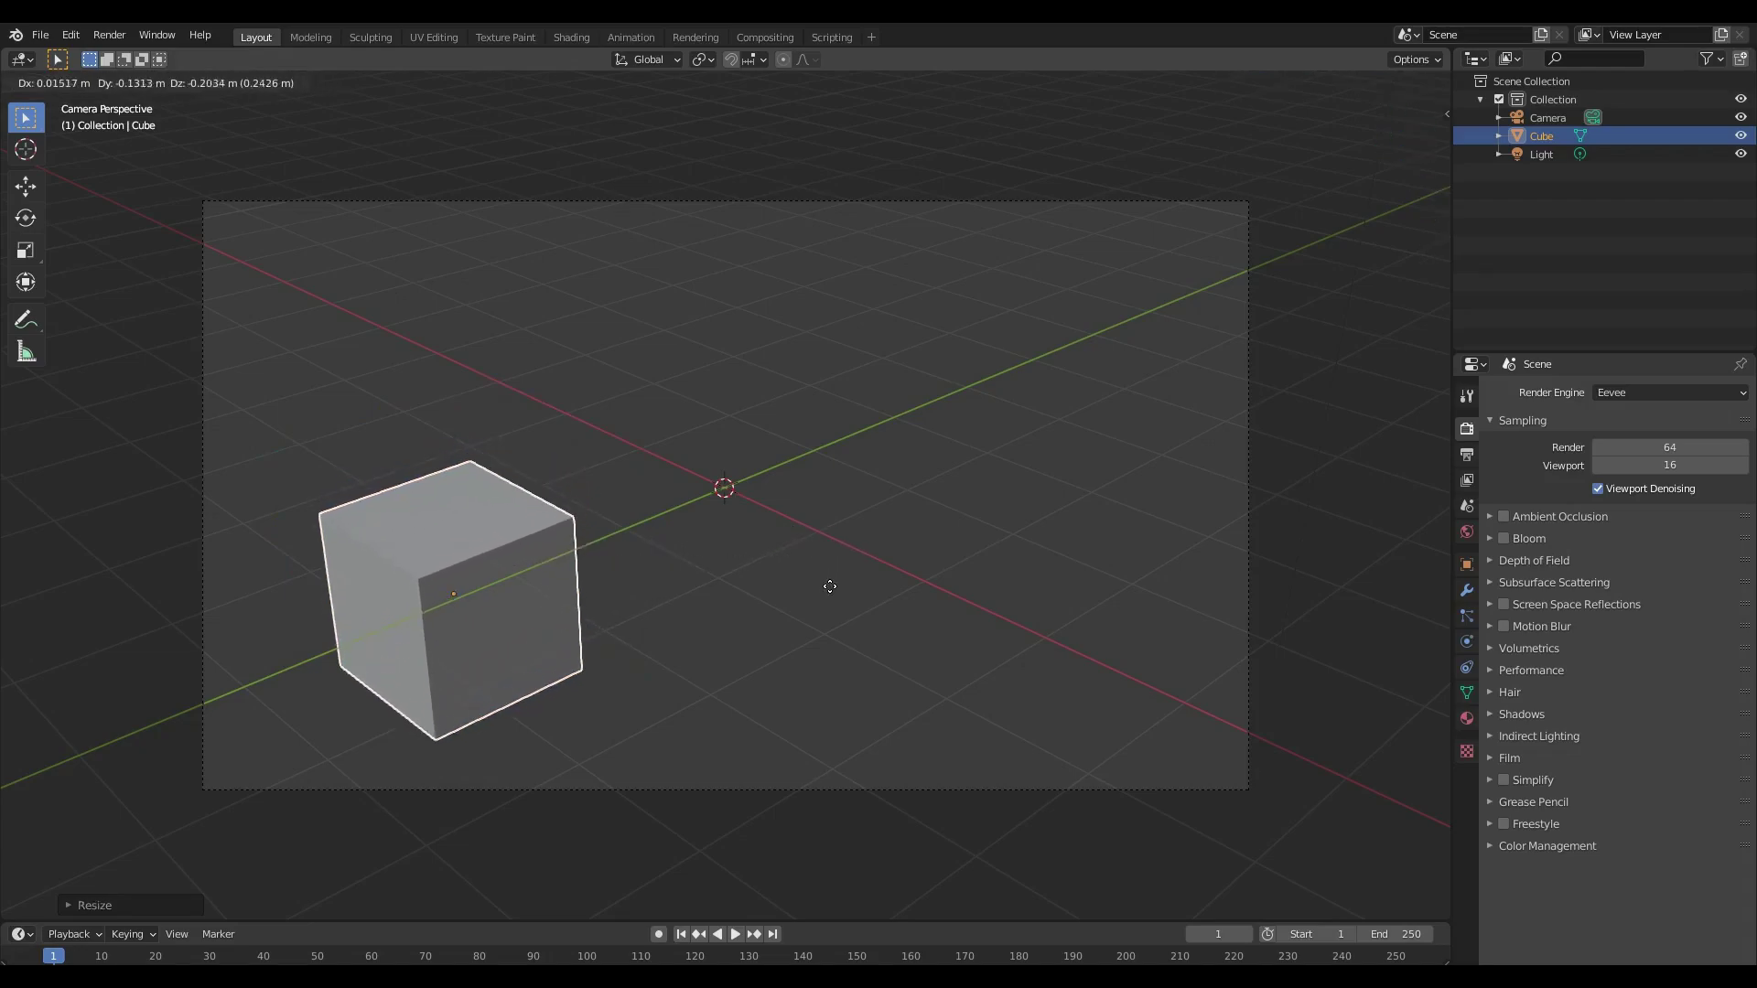
{"action": "left_click_drag", "start_coordinate": [604, 907], "coordinate": [604, 862]}
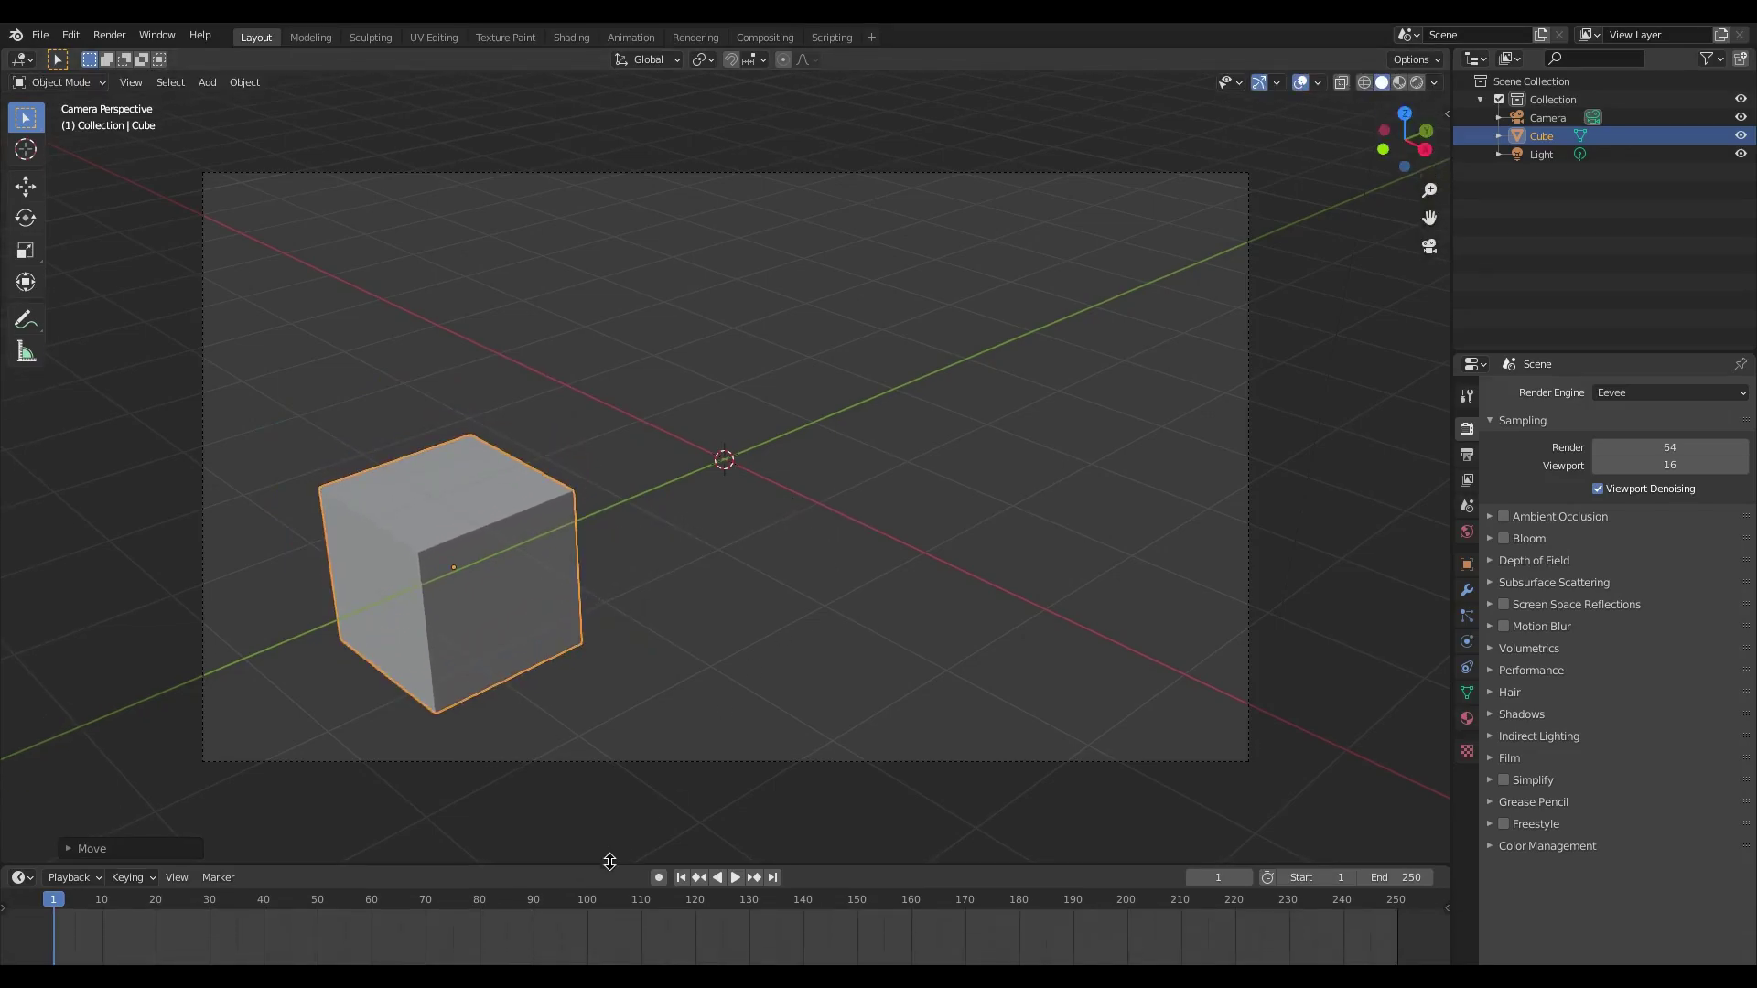
{"action": "key", "text": "i"}
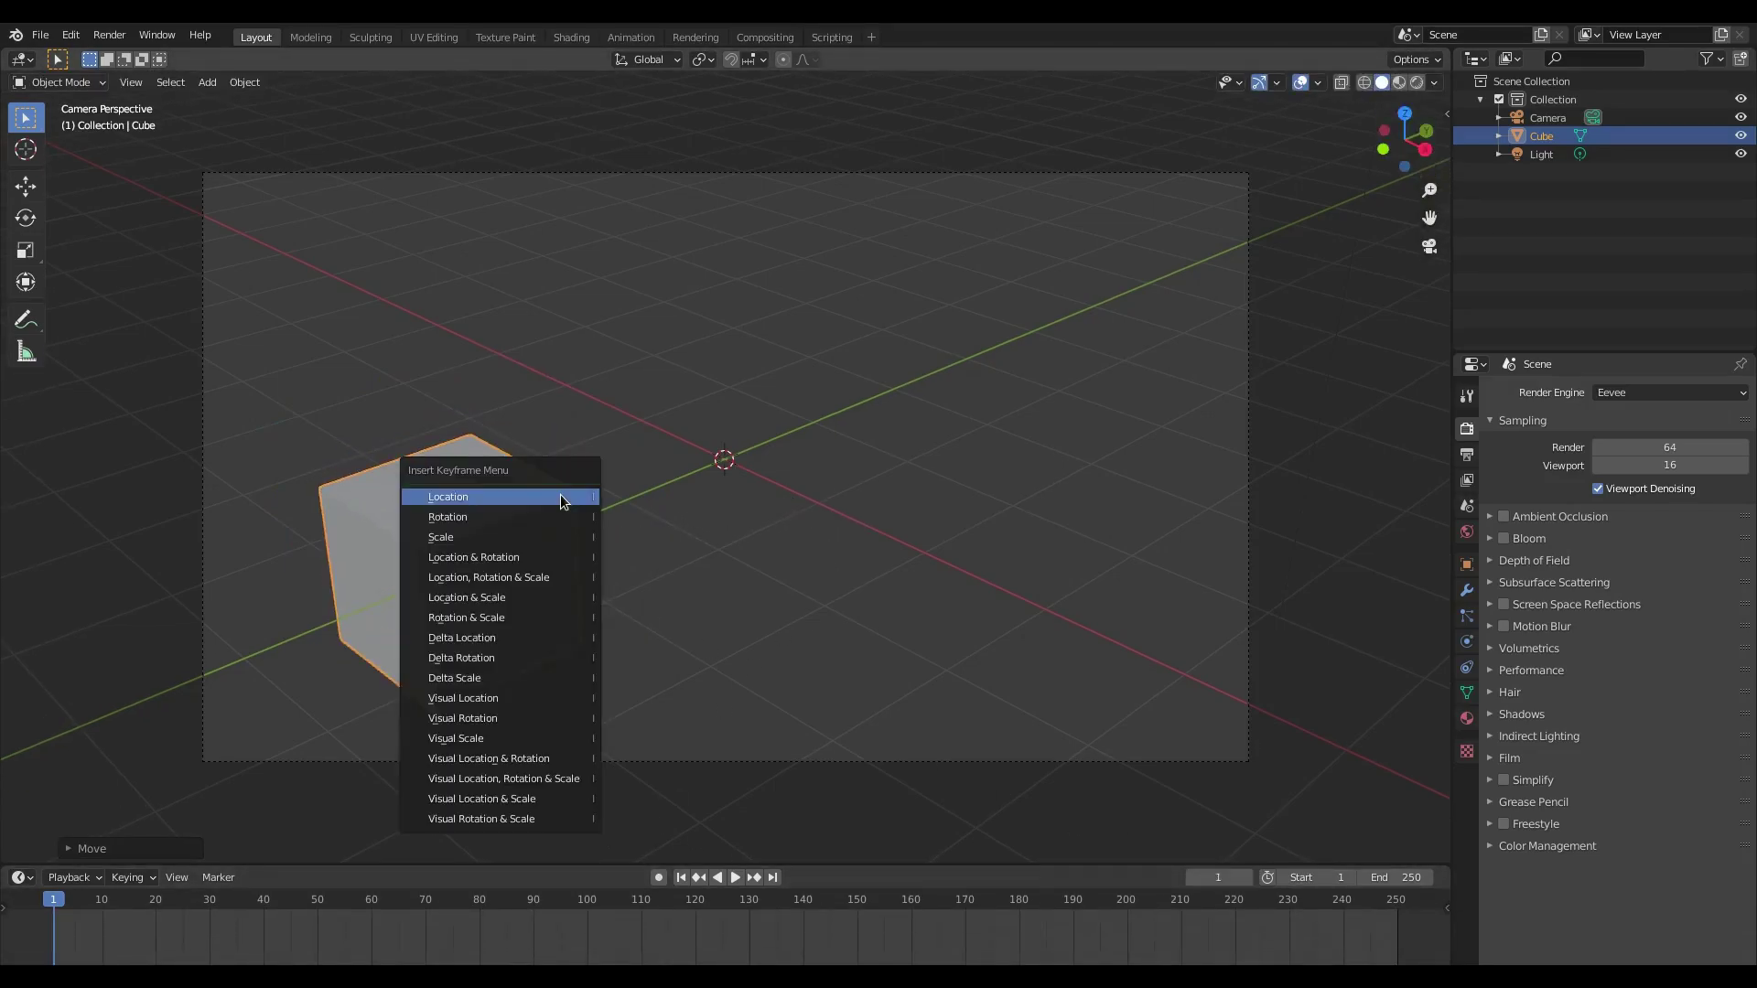
{"action": "left_click", "coordinate": [561, 499]}
At frame 5, move the cube to the upper right, key its location, and play from frame 1.
{"action": "left_click", "coordinate": [77, 913]}
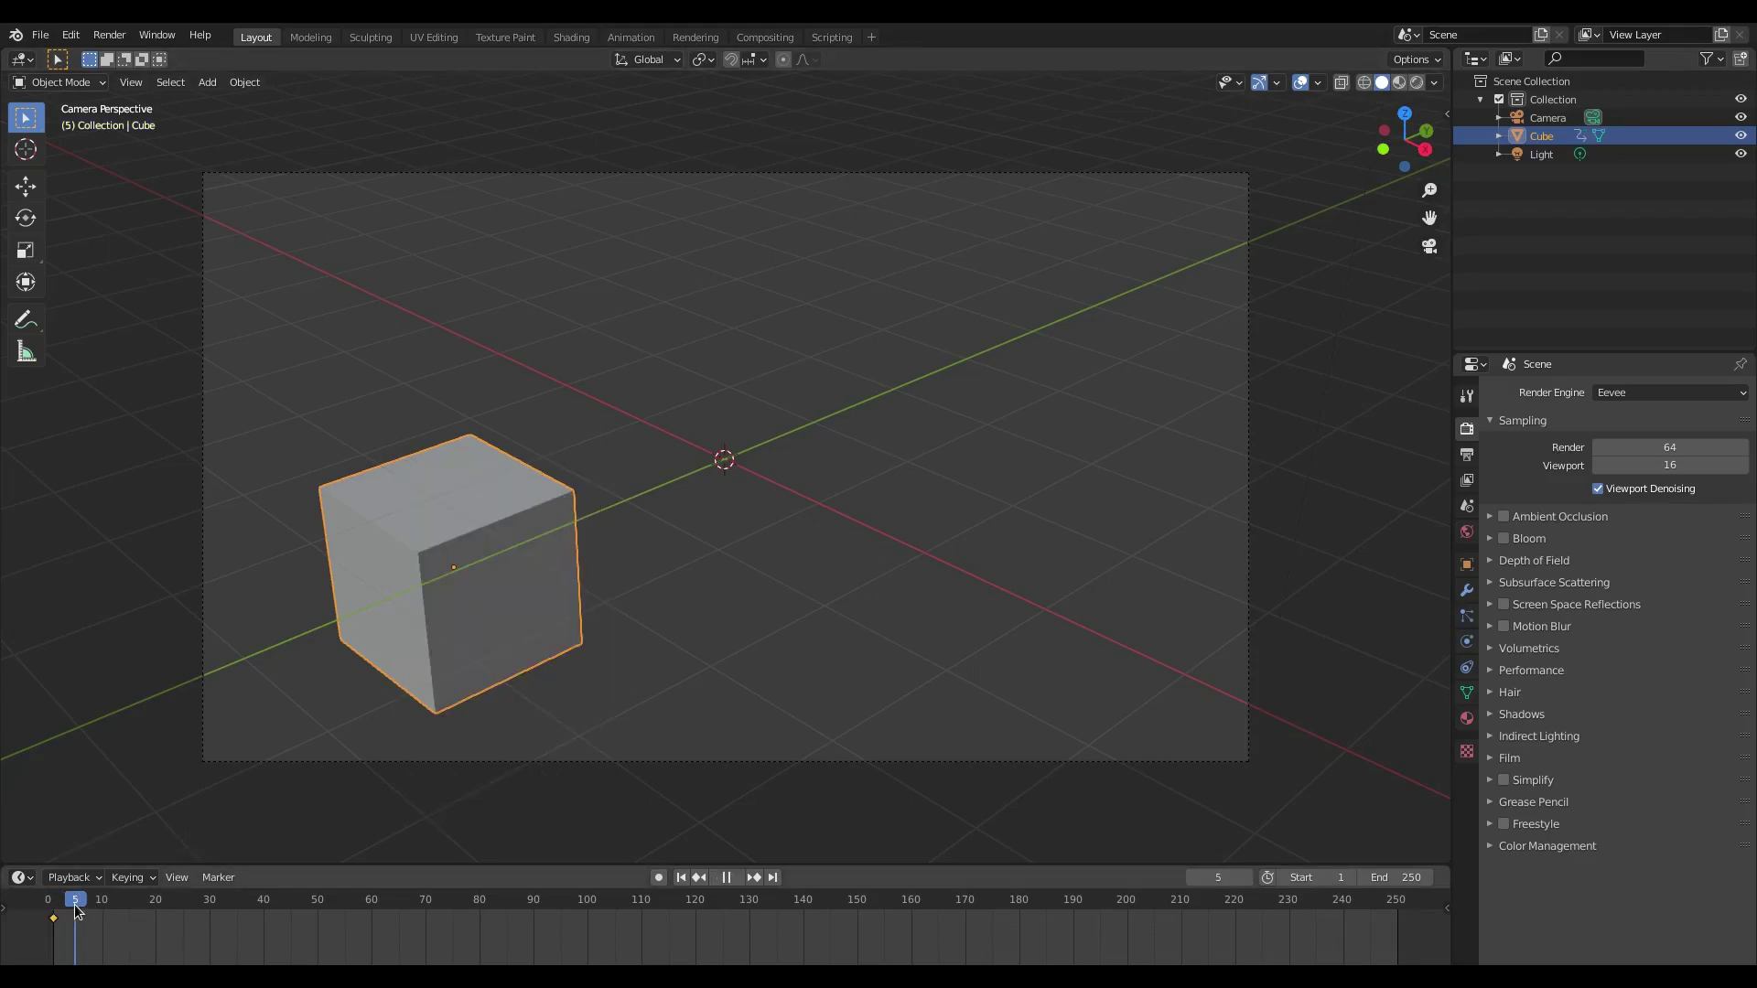
{"action": "key", "text": "g"}
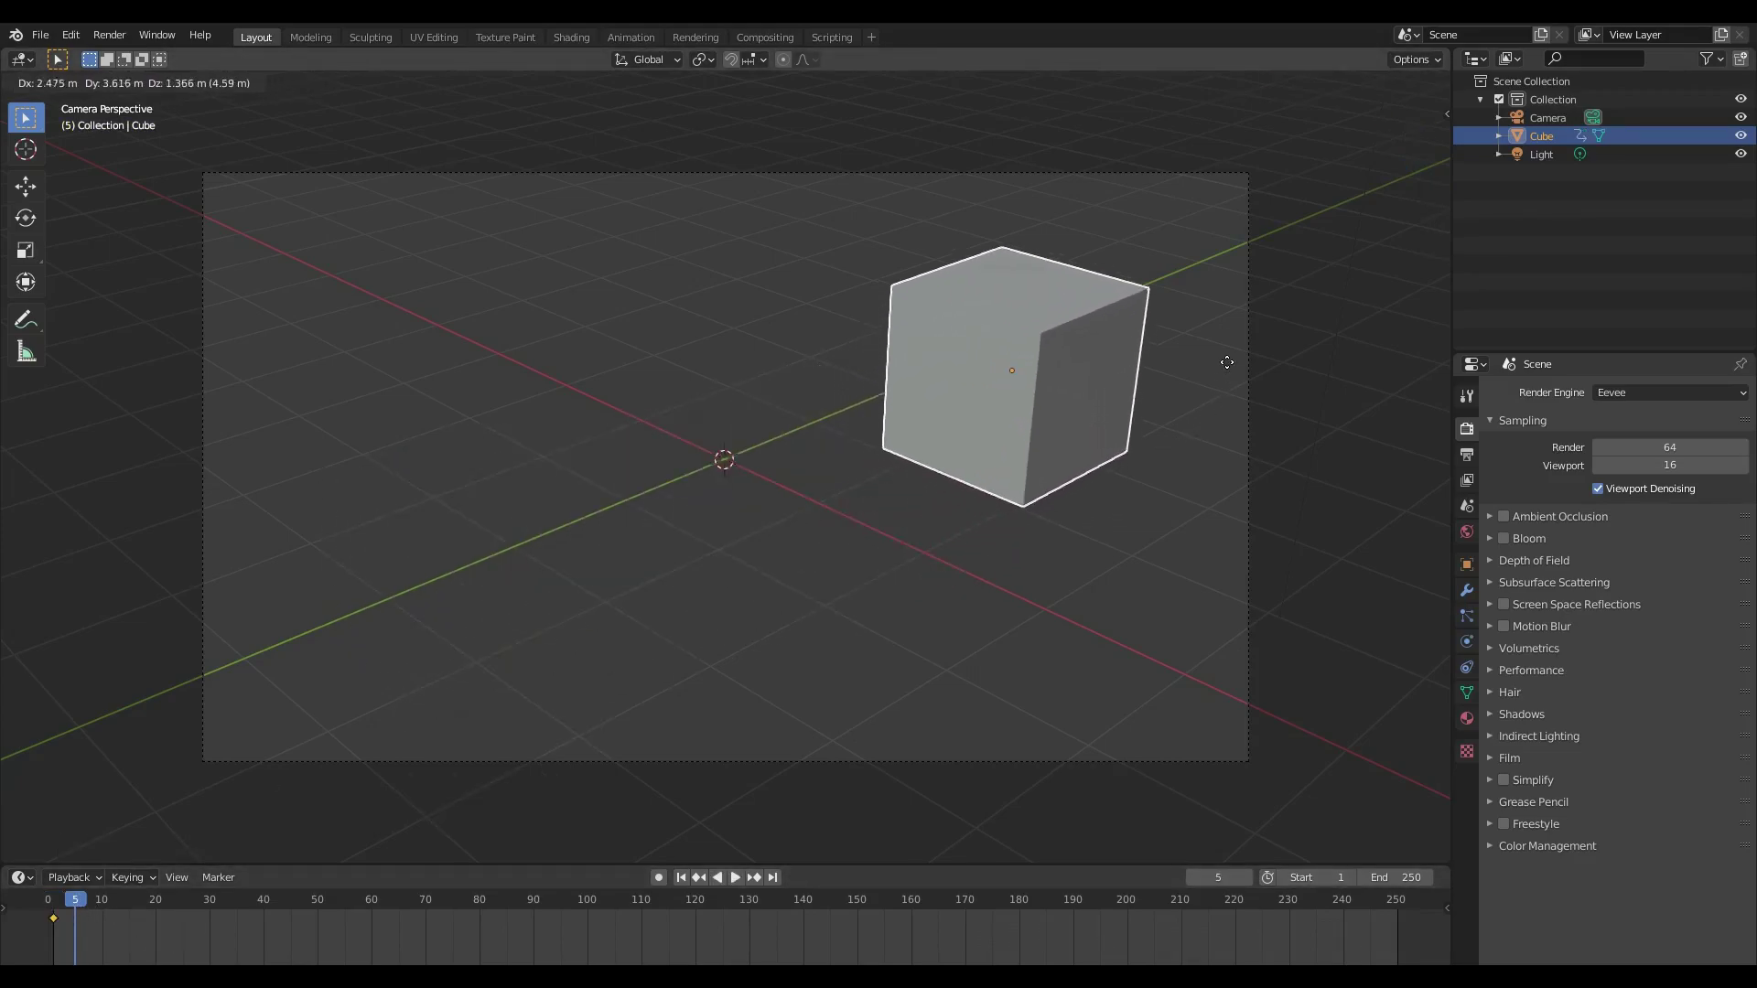
{"action": "left_click", "coordinate": [1228, 349]}
{"action": "key", "text": "i"}
{"action": "left_click", "coordinate": [1164, 348]}
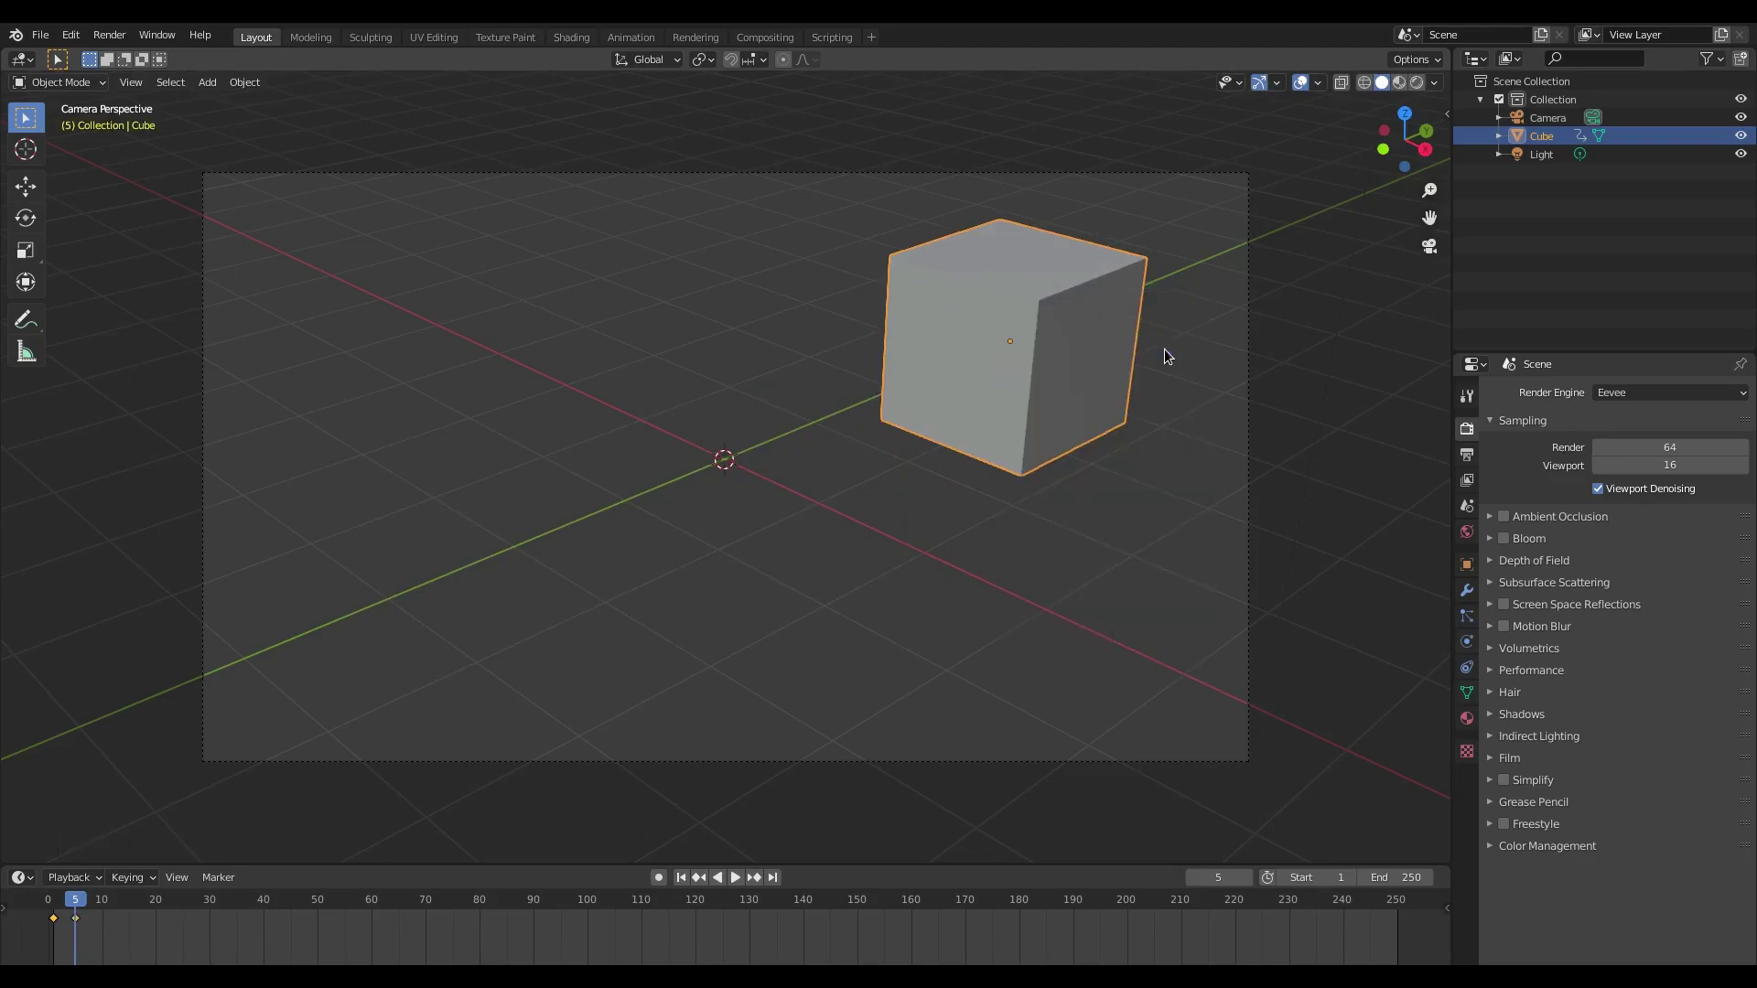
{"action": "left_click_drag", "start_coordinate": [76, 906], "coordinate": [53, 906]}
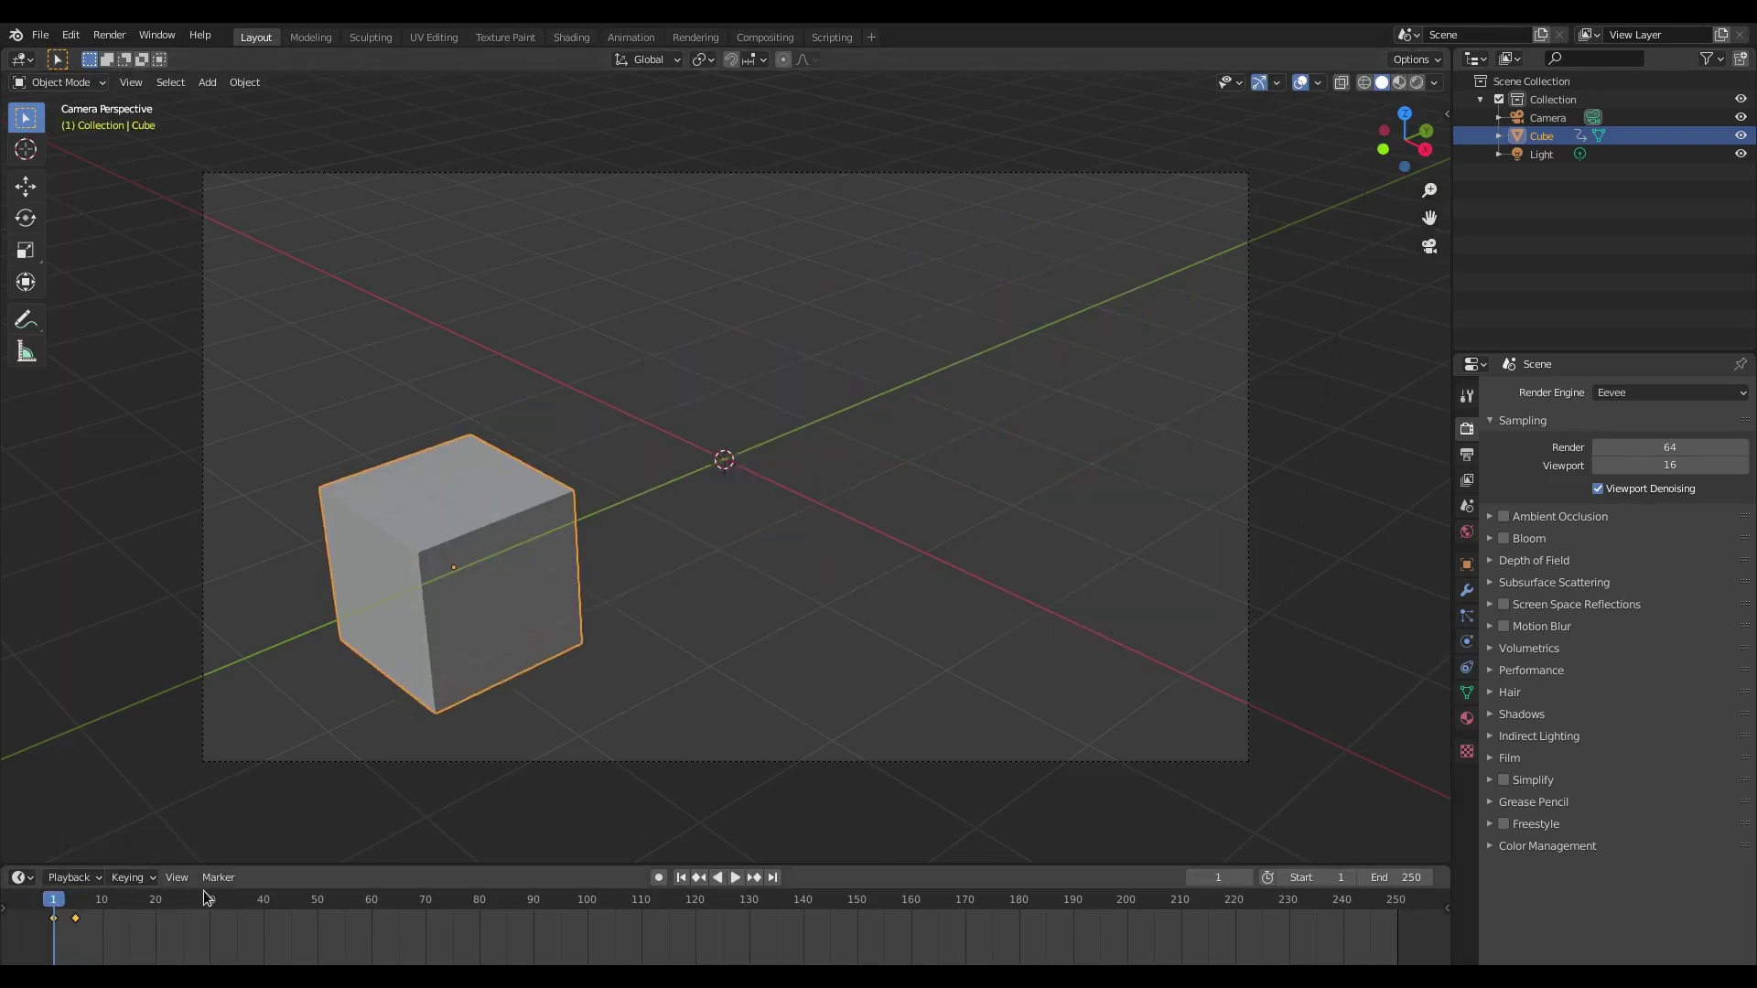
{"action": "left_click", "coordinate": [736, 878]}
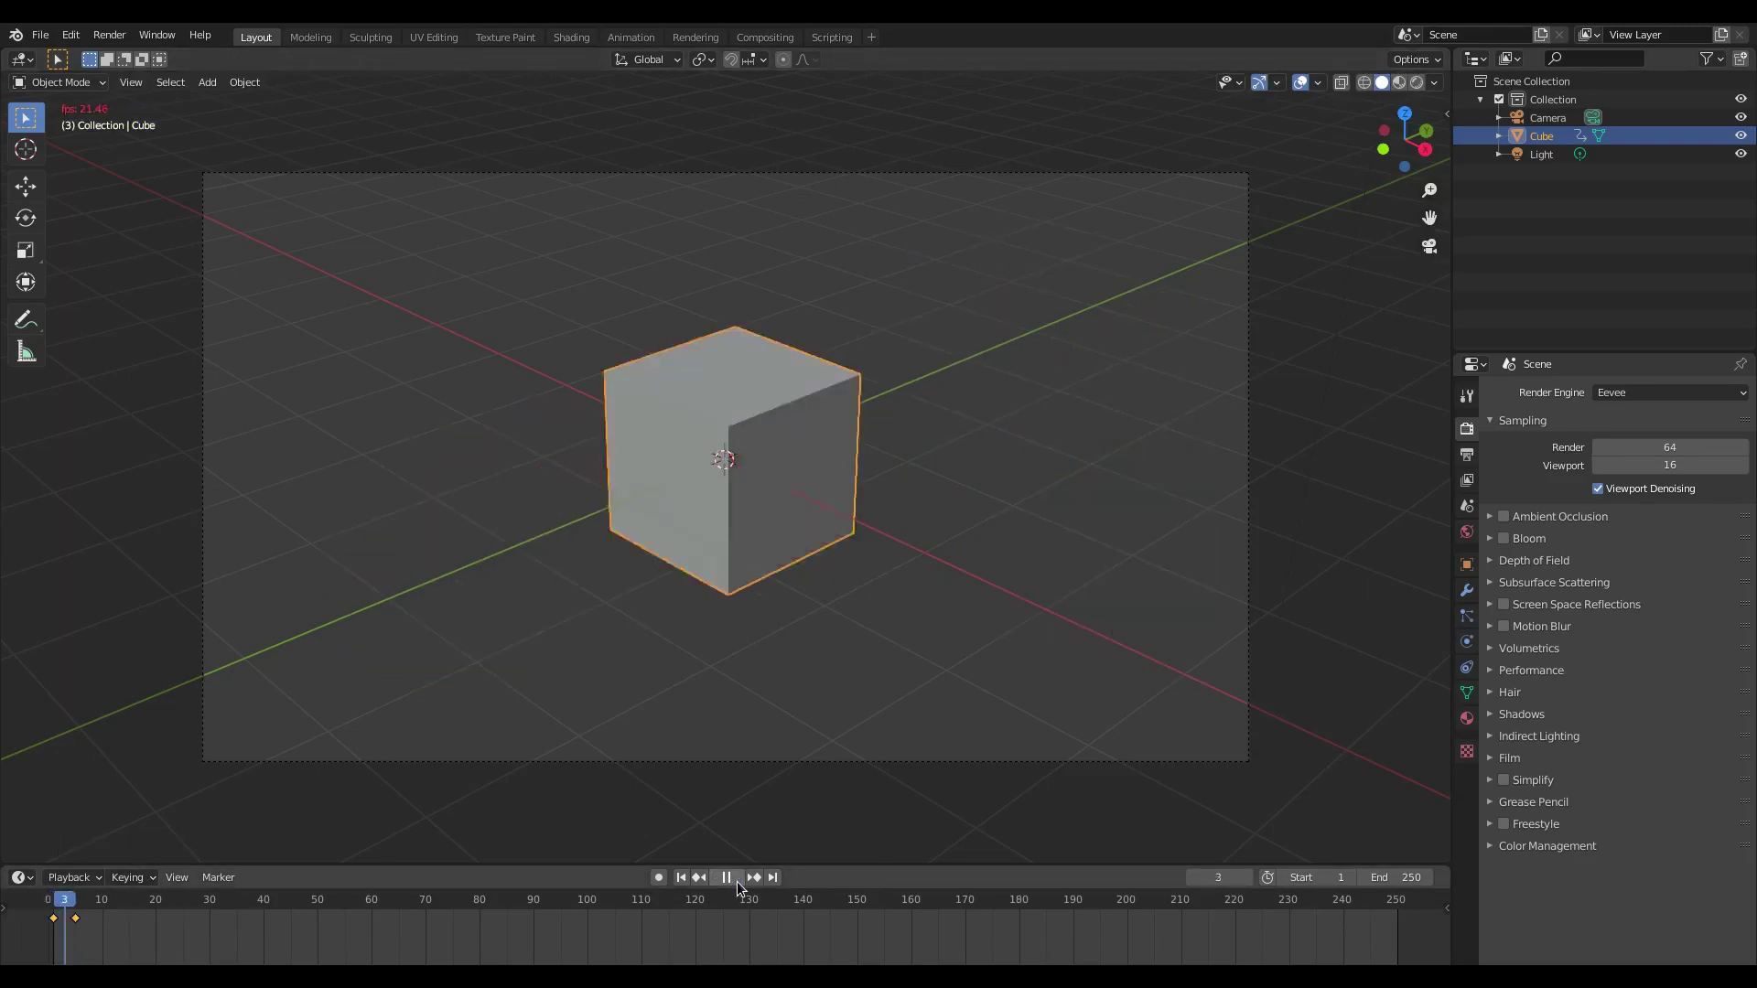
Set the scene frame rate to 60 fps in Output Properties.
{"action": "left_click", "coordinate": [687, 881]}
{"action": "left_click", "coordinate": [1467, 455]}
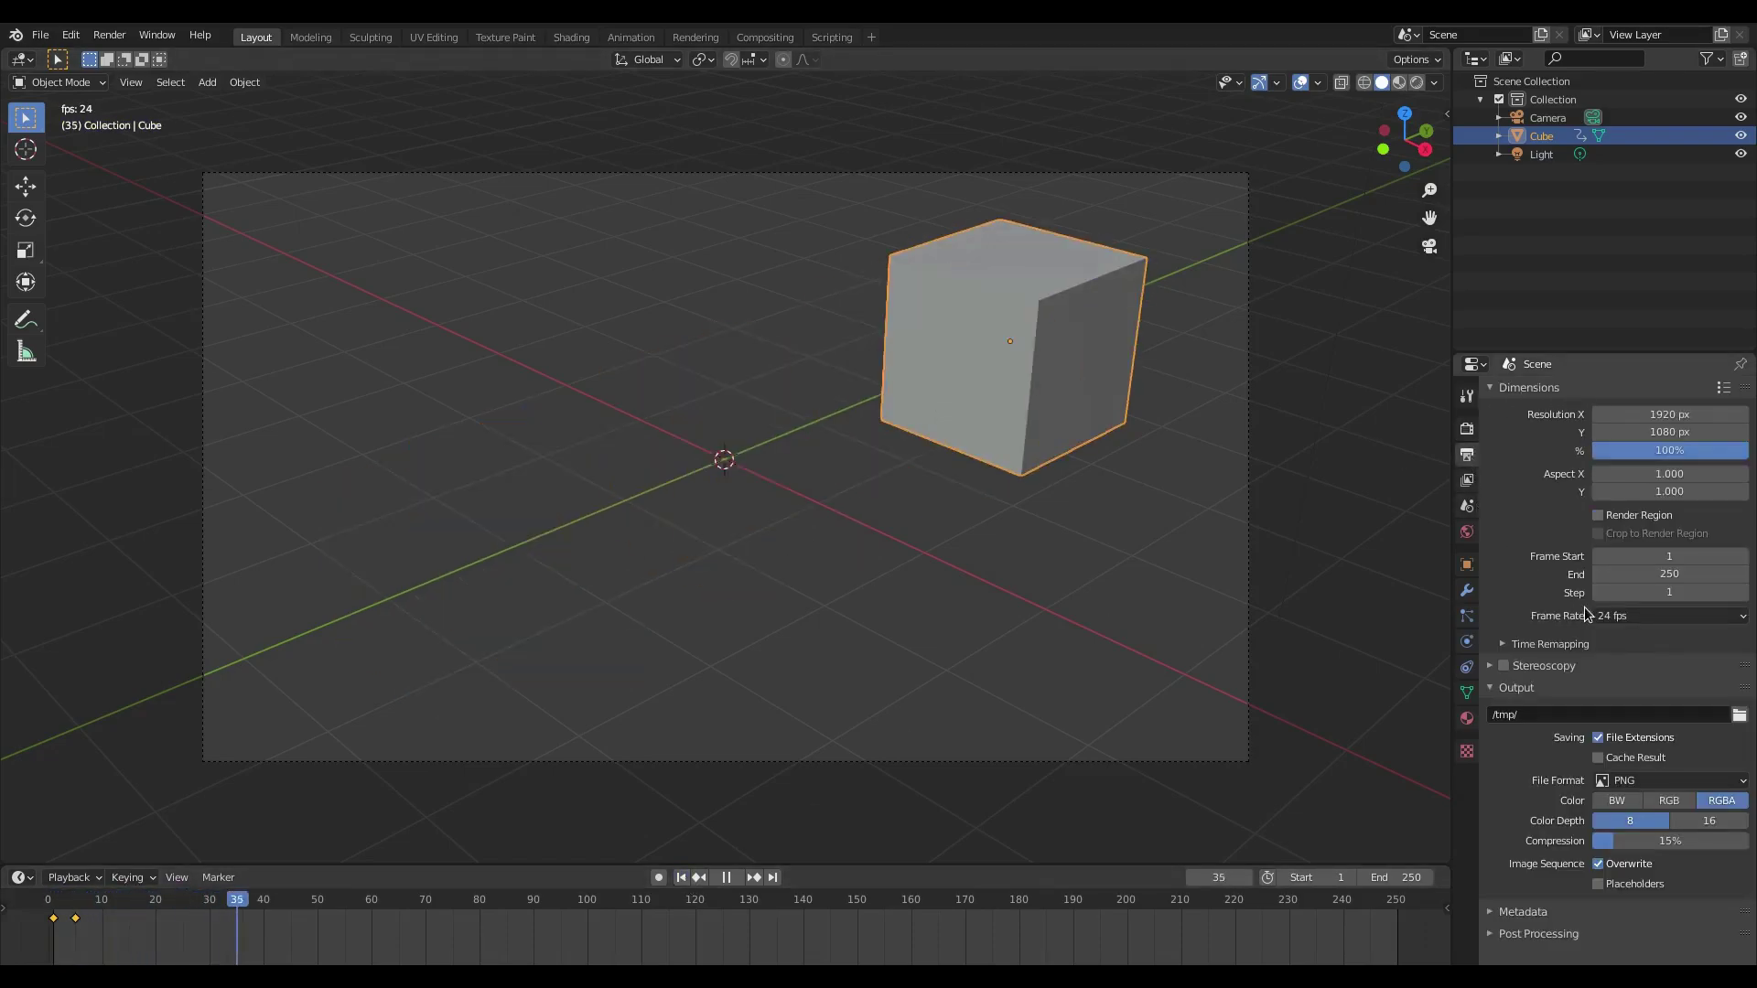
{"action": "left_click", "coordinate": [1643, 618]}
{"action": "left_click", "coordinate": [1633, 765]}
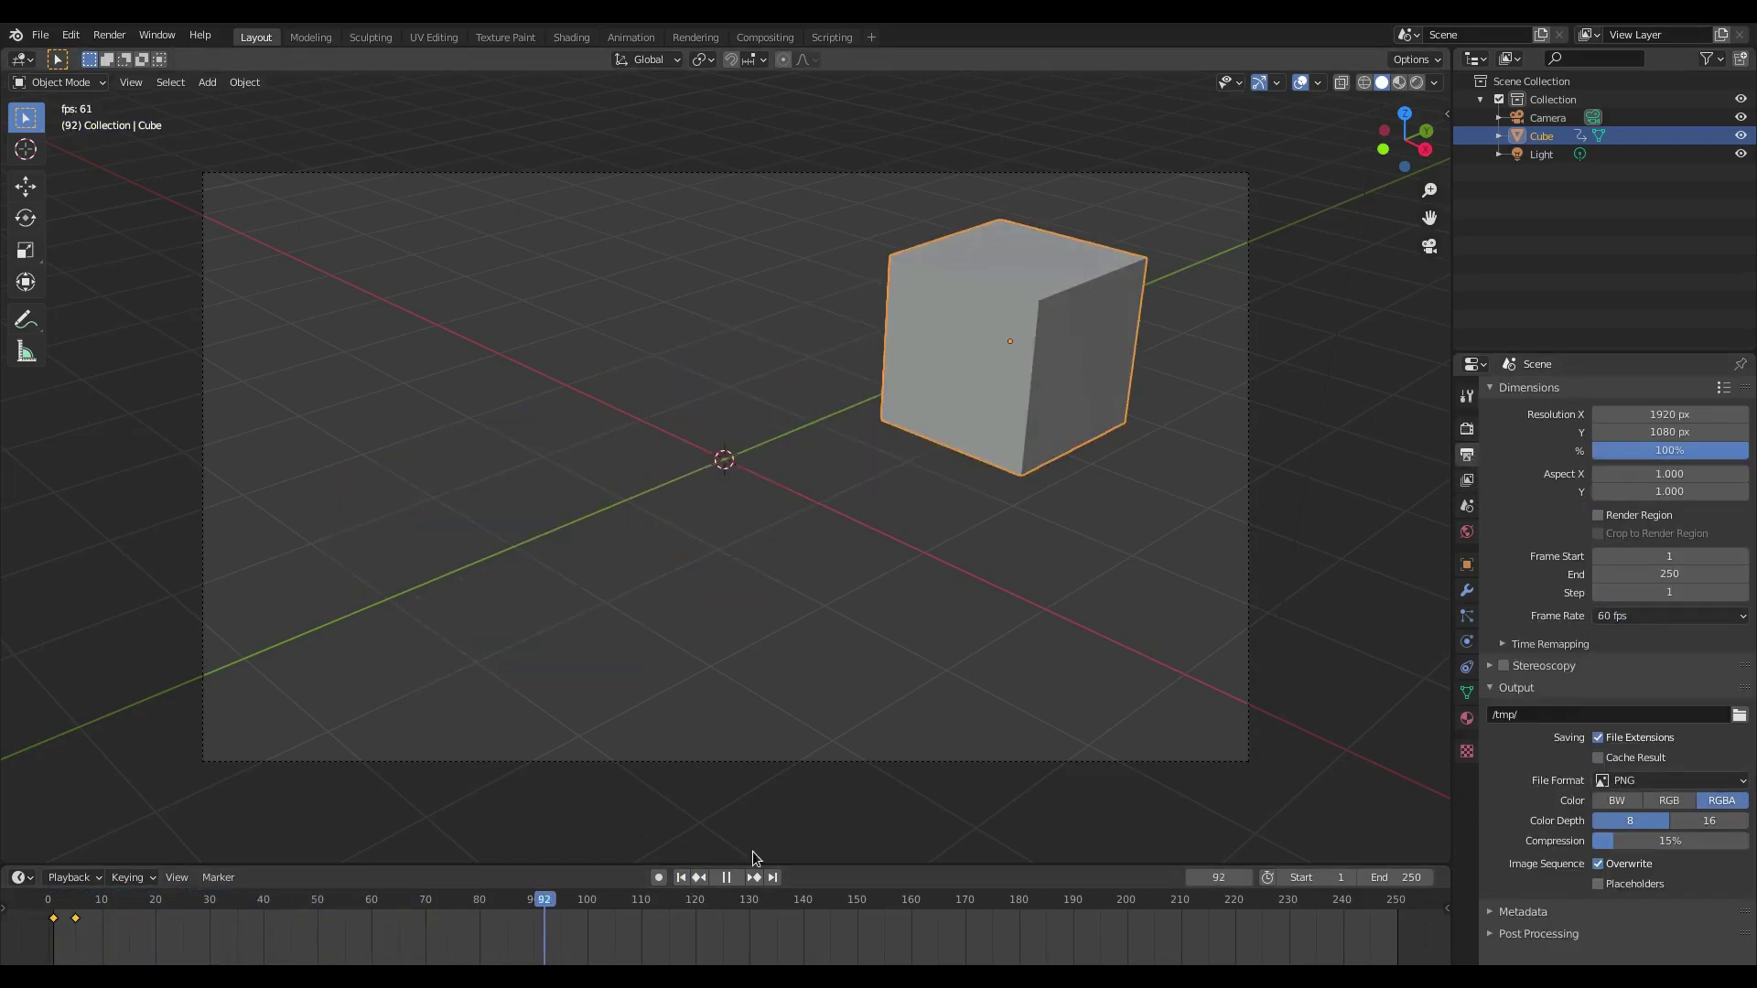
Replay the slide animation from frame 1 to check the 60 fps timing.
{"action": "left_click", "coordinate": [679, 876]}
{"action": "left_click", "coordinate": [679, 876]}
{"action": "left_click", "coordinate": [680, 876]}
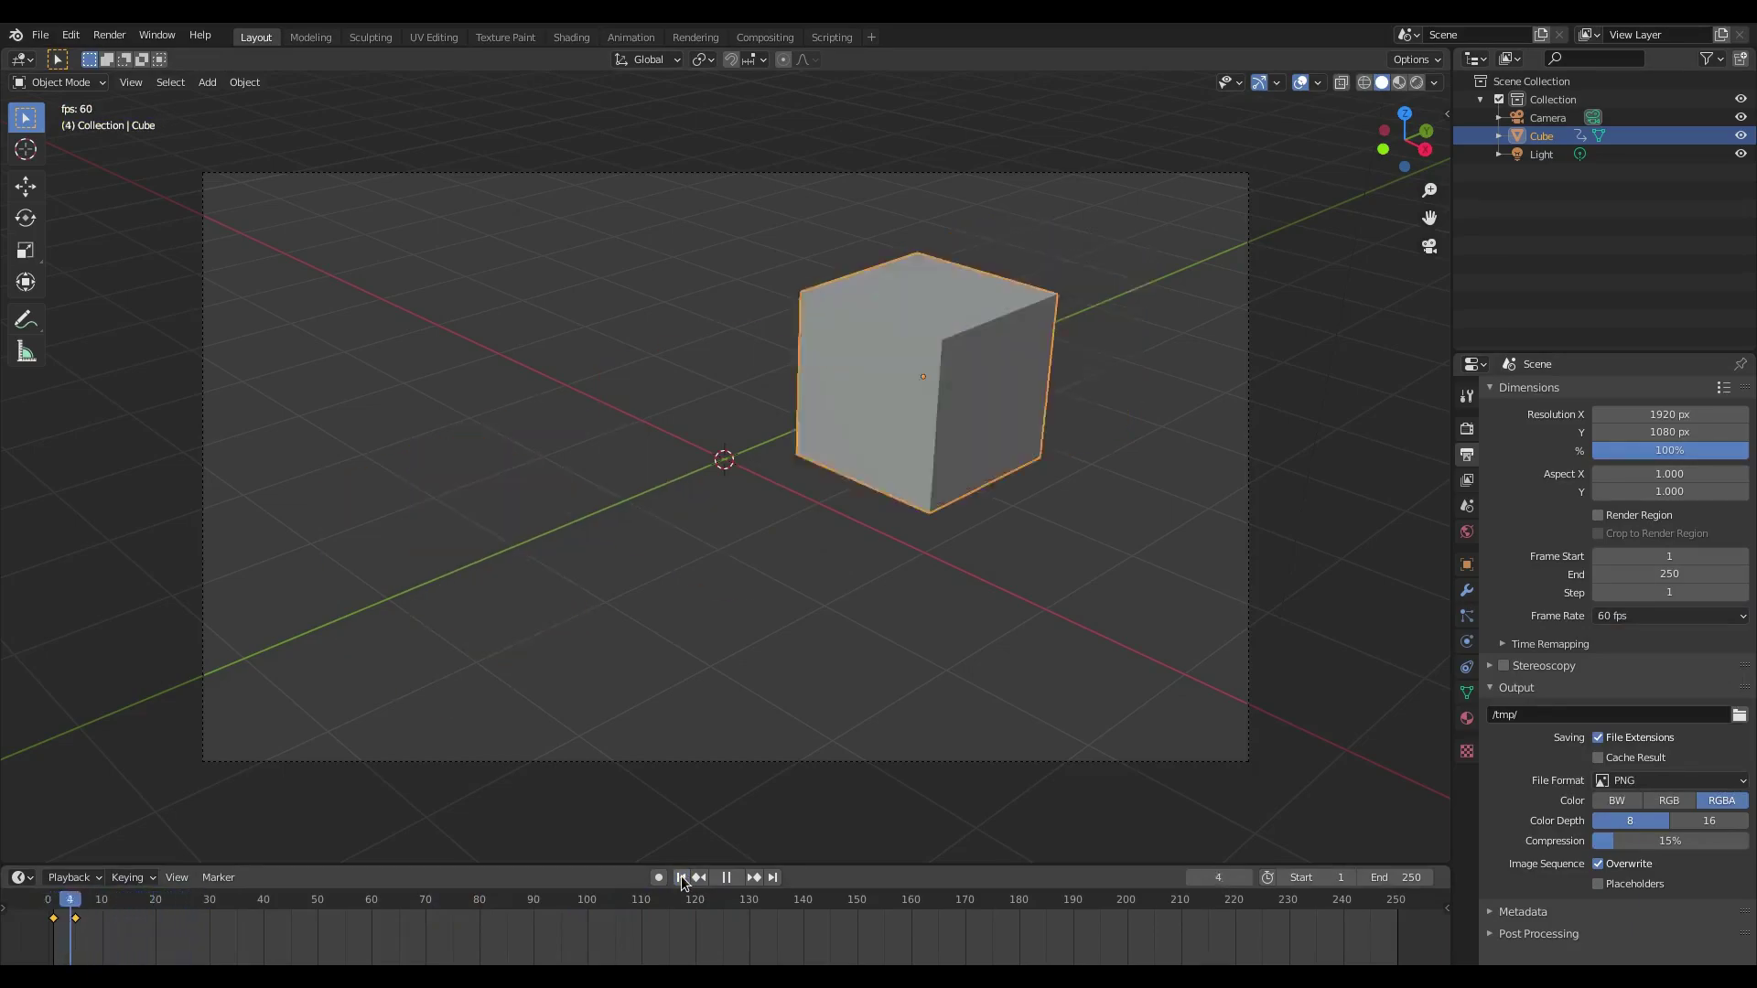
{"action": "left_click", "coordinate": [681, 876]}
{"action": "key", "text": "space"}
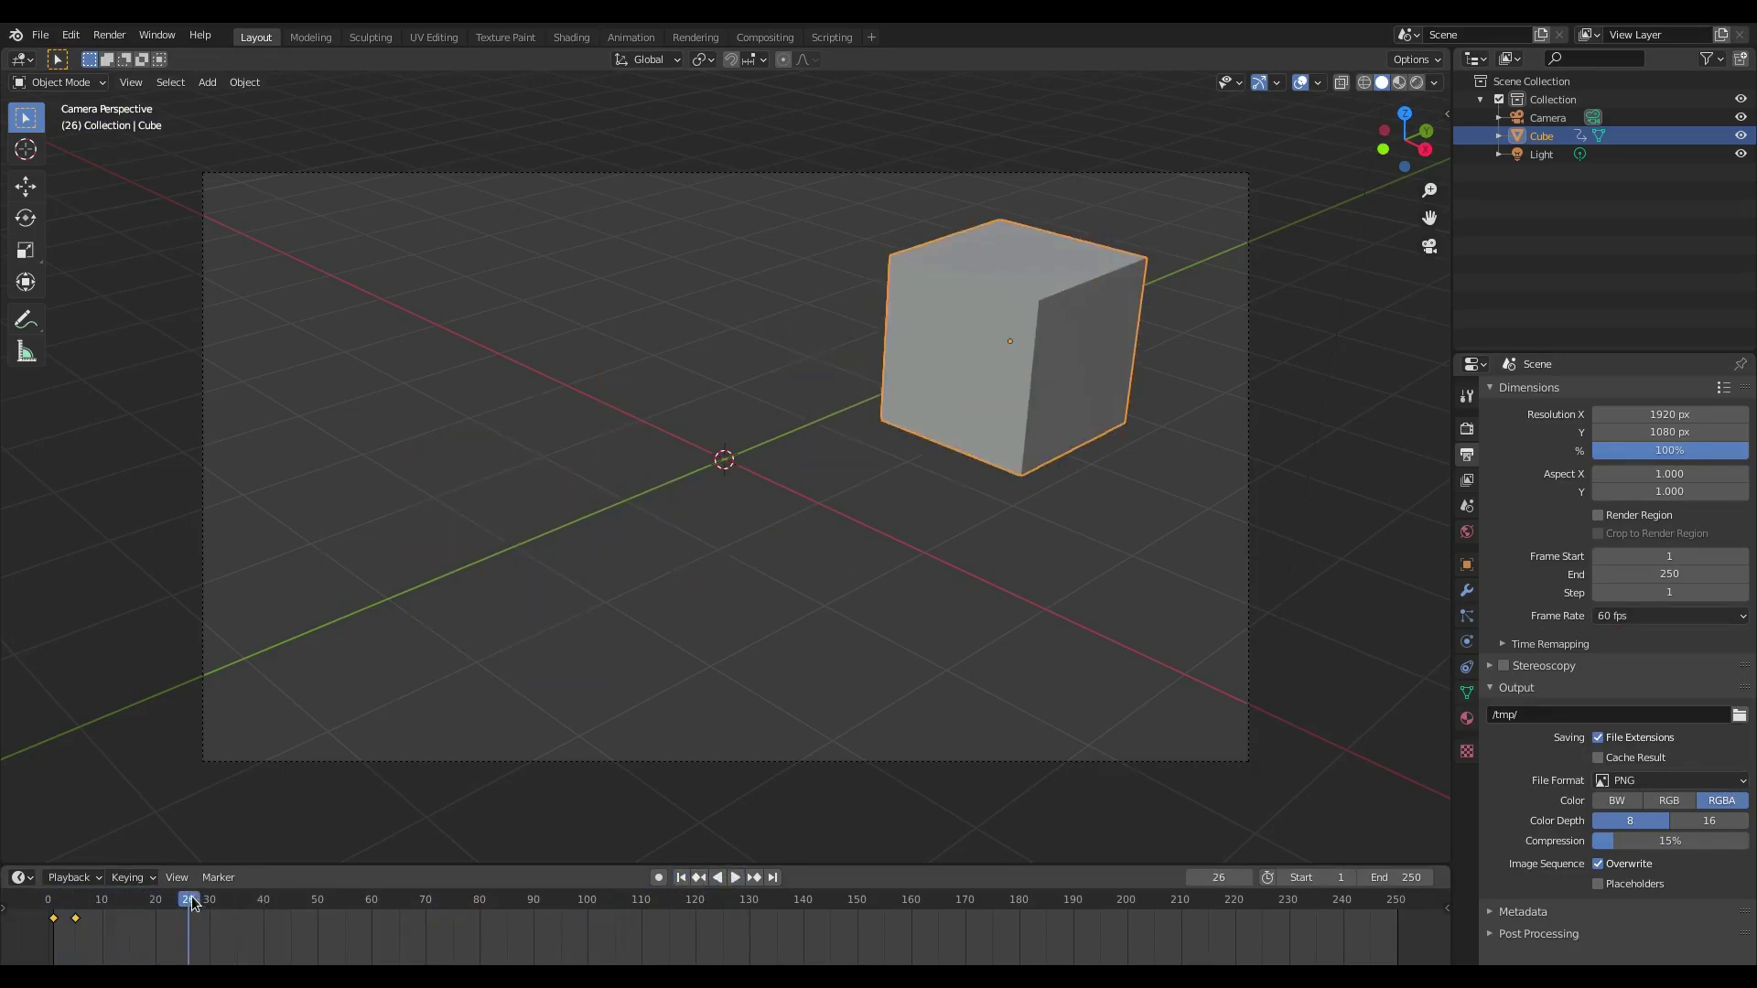
{"action": "key", "text": "space"}
{"action": "left_click_drag", "start_coordinate": [192, 904], "coordinate": [53, 903]}
{"action": "key", "text": "space"}
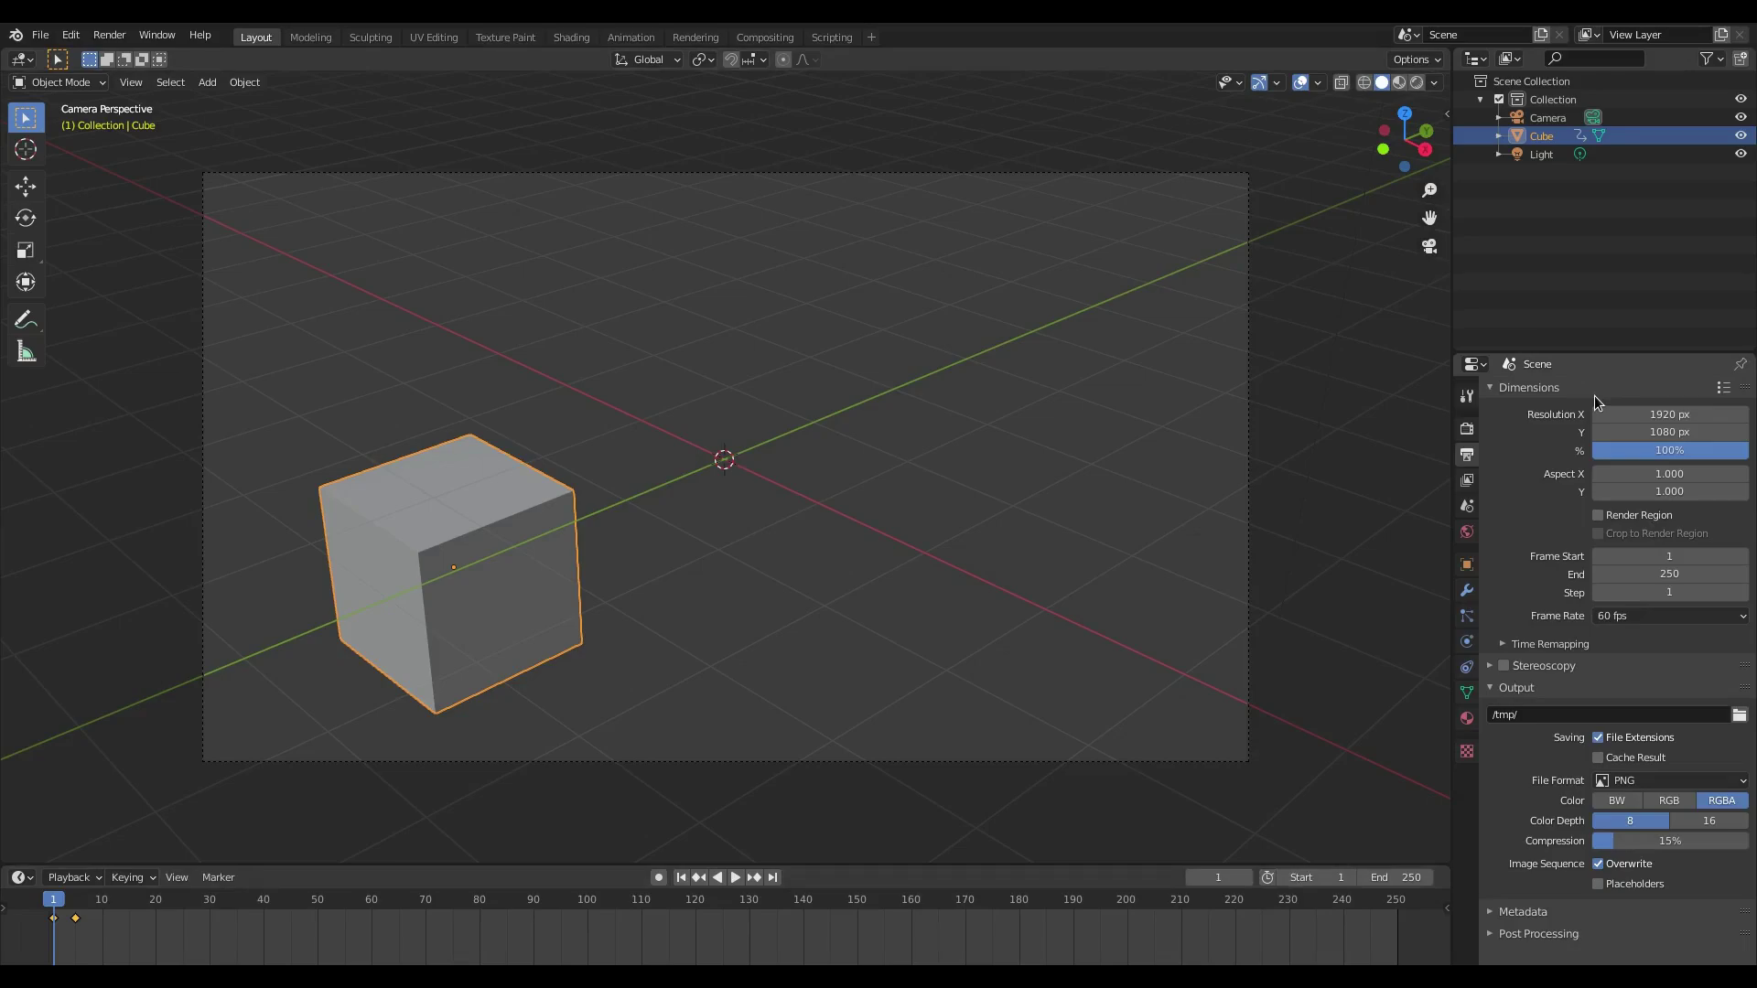
{"action": "left_click", "coordinate": [732, 881]}
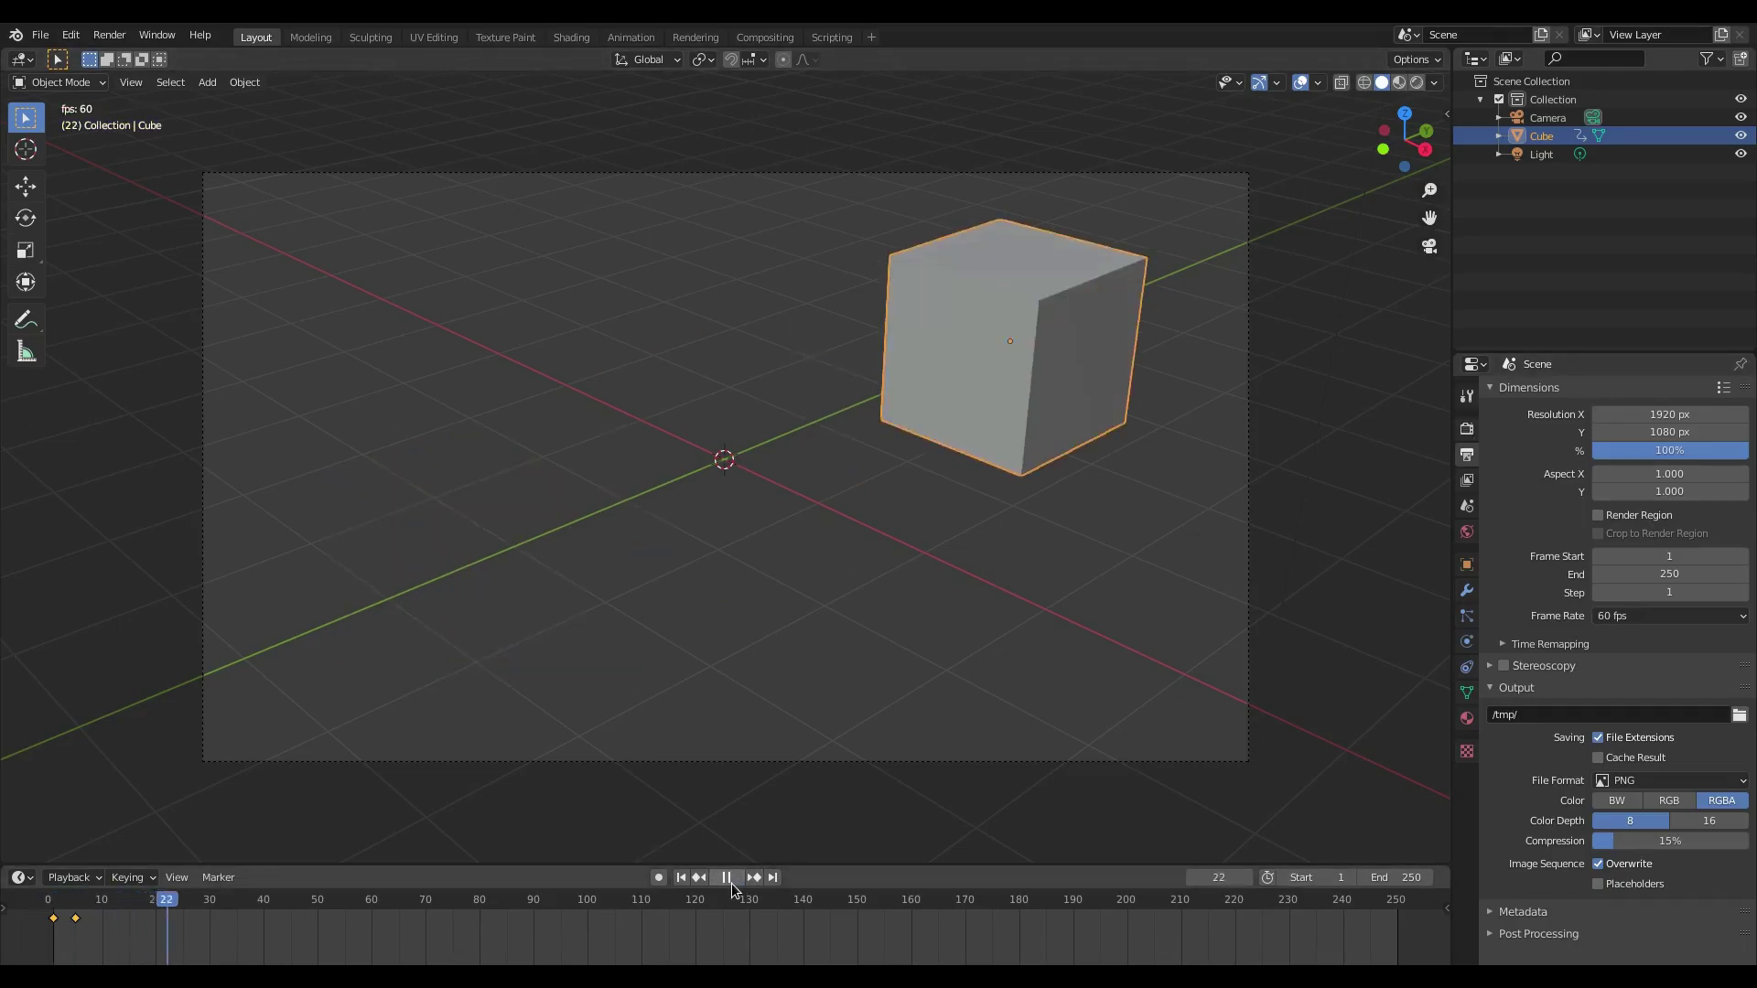
{"action": "left_click", "coordinate": [732, 880]}
Set the animation End frame to 20 and play the shortened animation.
{"action": "left_click", "coordinate": [1402, 878]}
{"action": "type", "text": "20"}
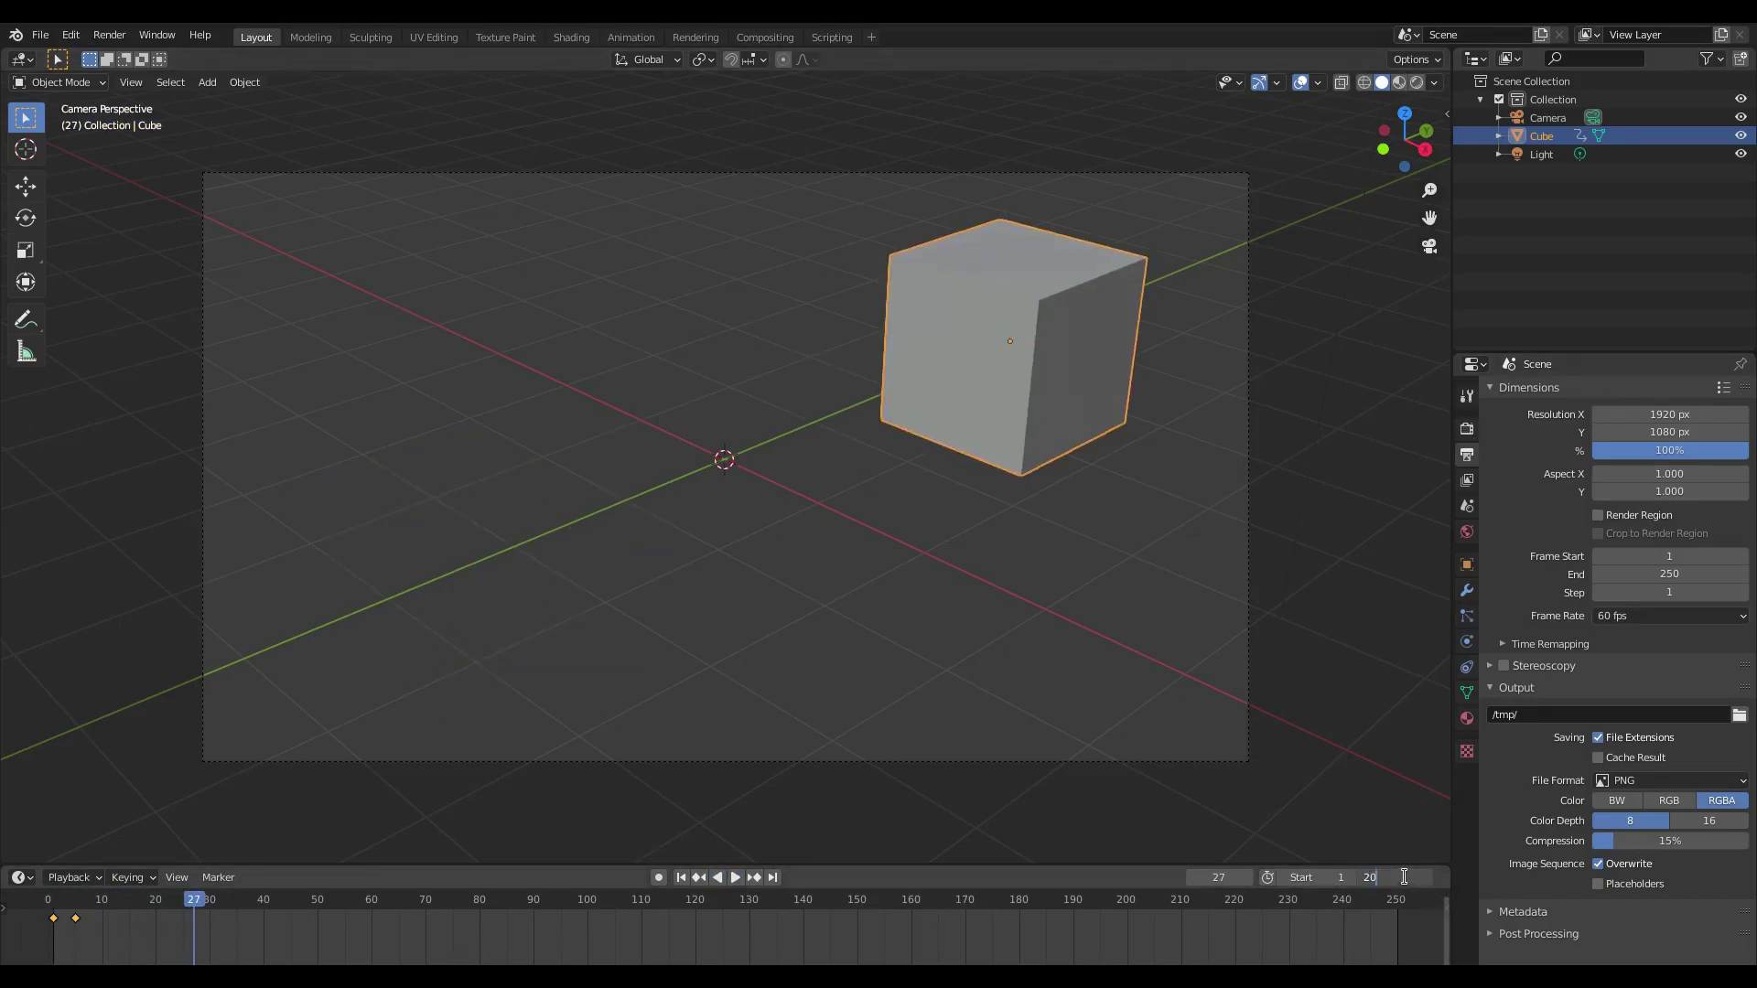
{"action": "key", "text": "Return"}
{"action": "left_click", "coordinate": [734, 878]}
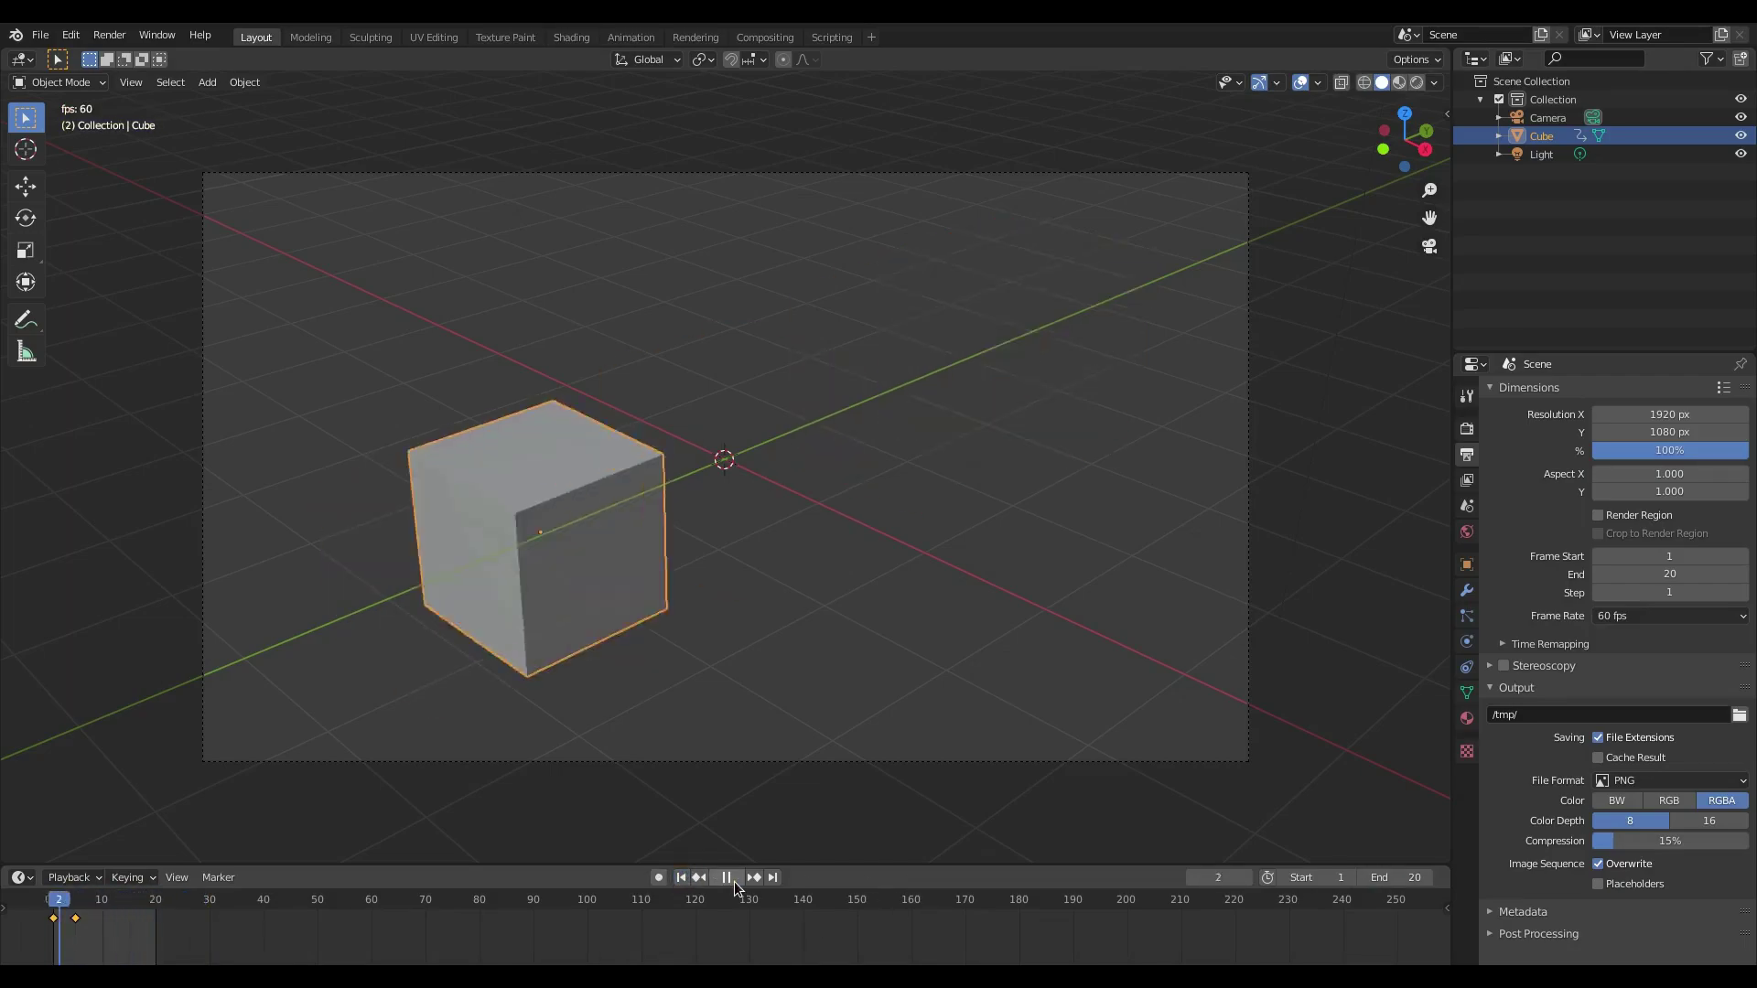
{"action": "key", "text": "space"}
Render a still image of the cube at frame 4.
{"action": "left_click", "coordinate": [110, 35]}
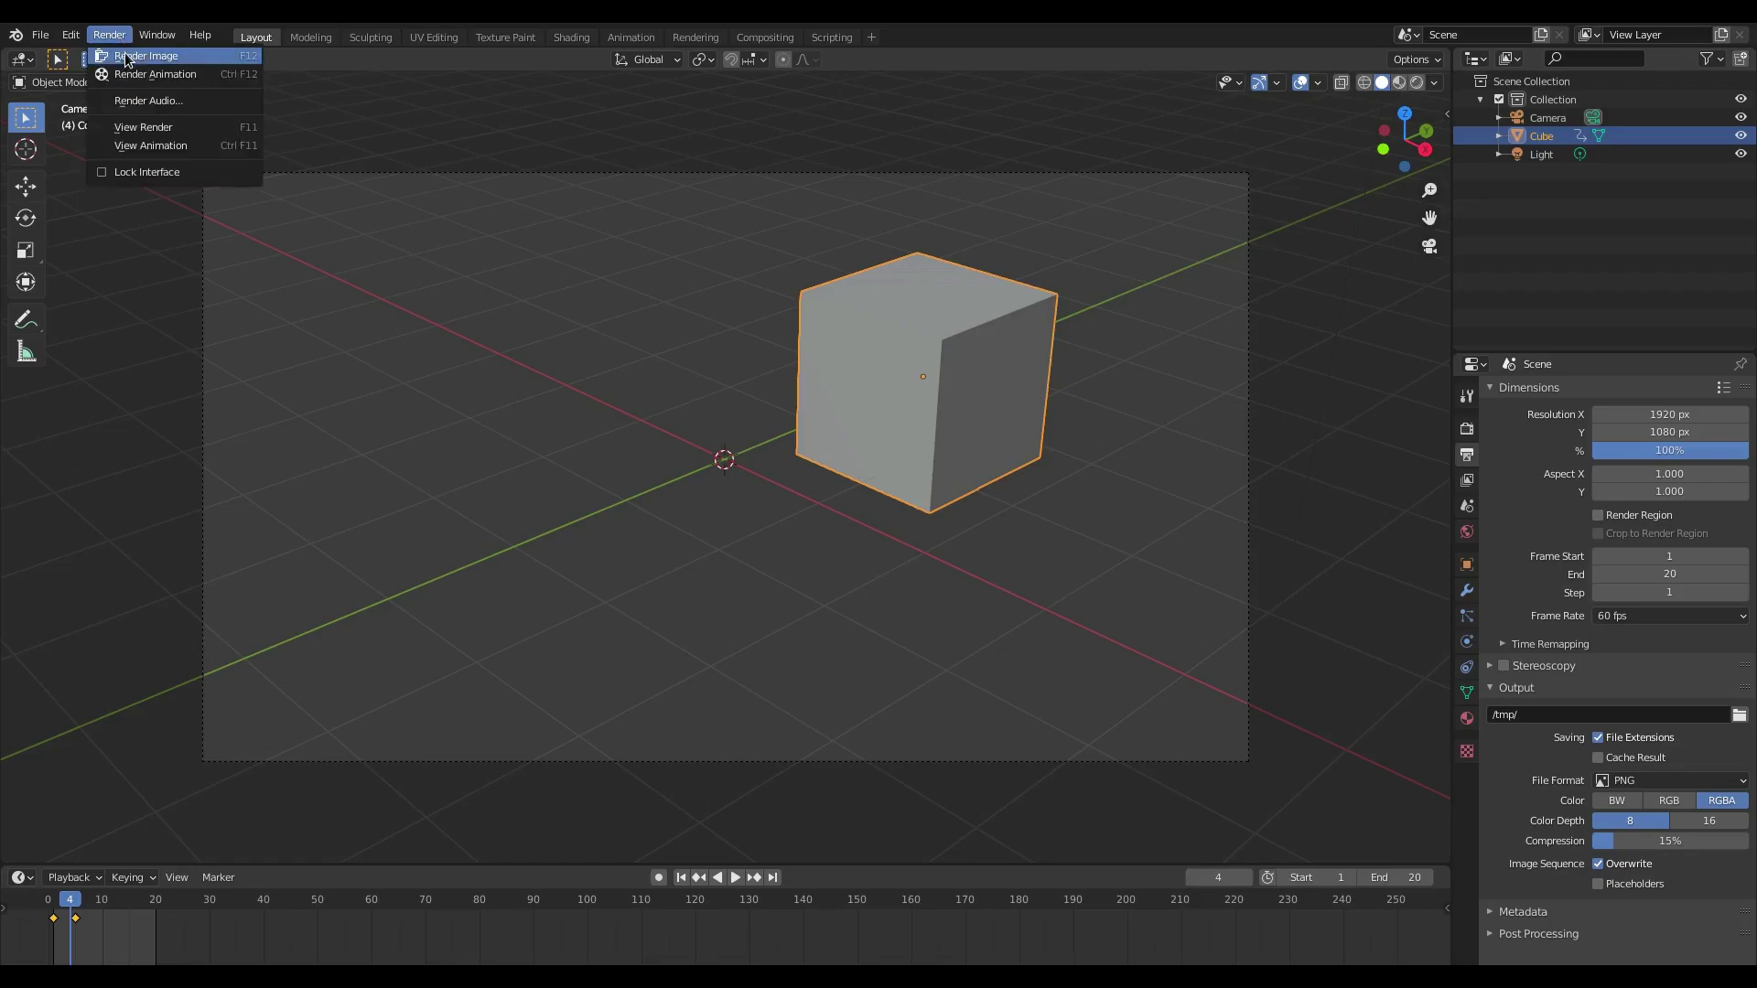
{"action": "left_click", "coordinate": [133, 54]}
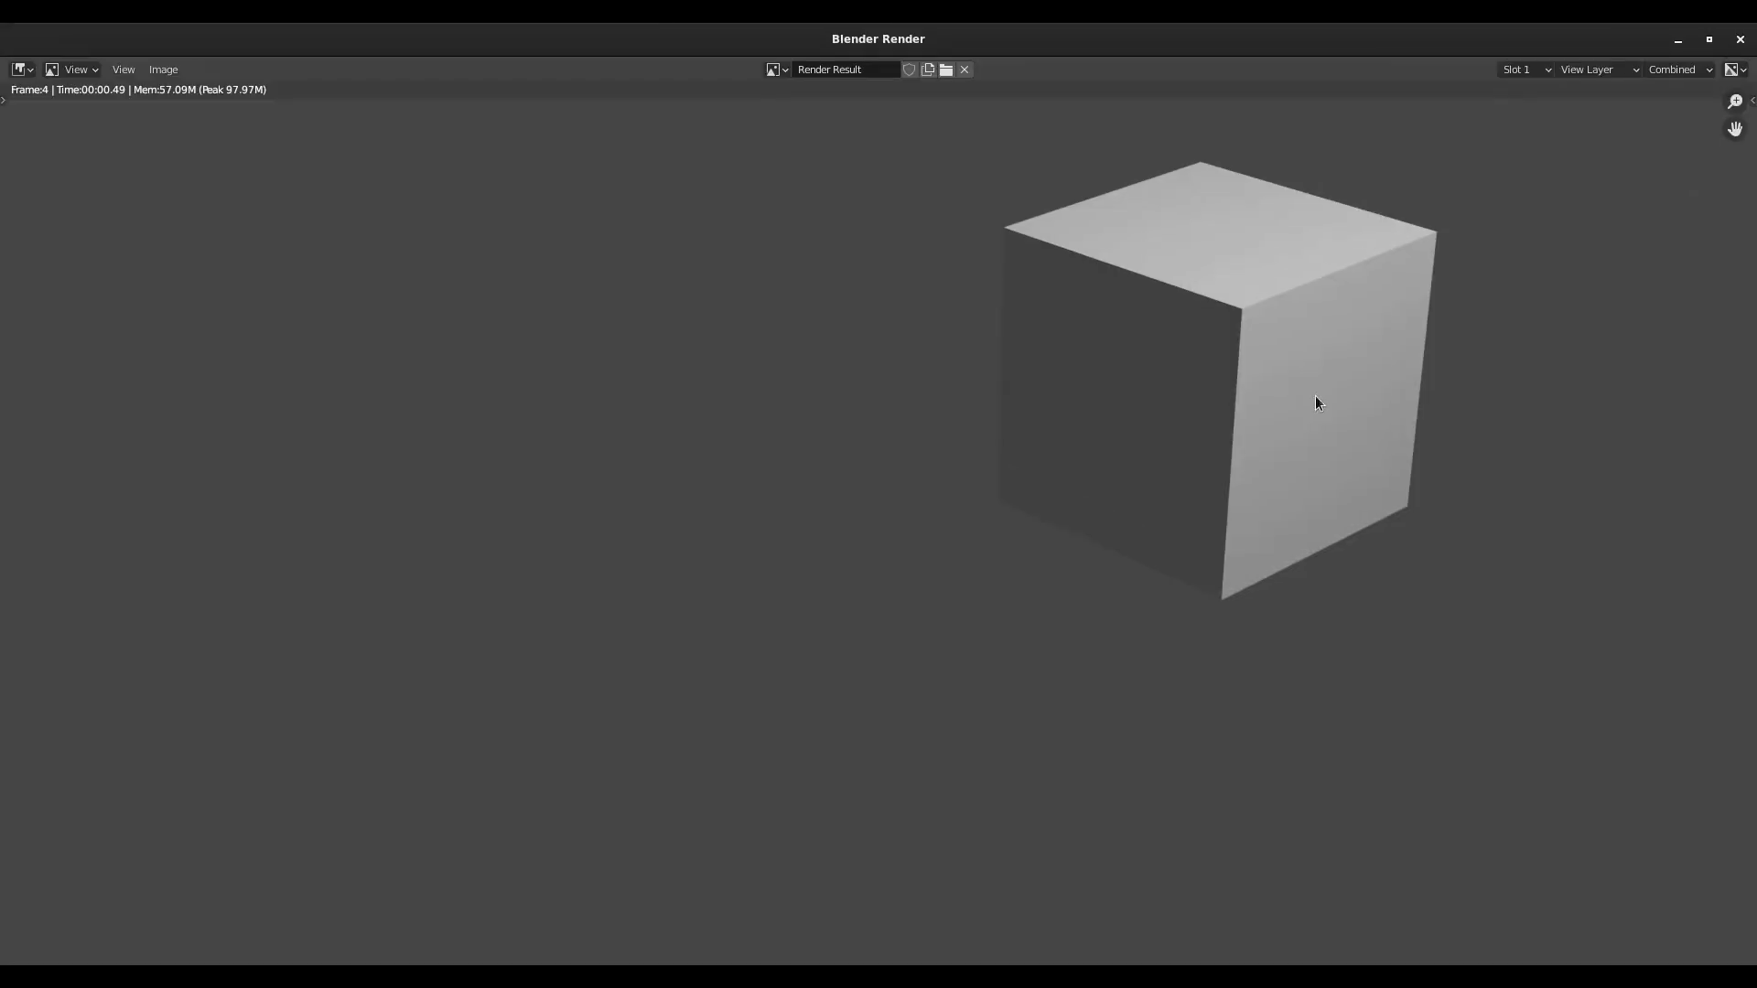
{"action": "key", "text": "Escape"}
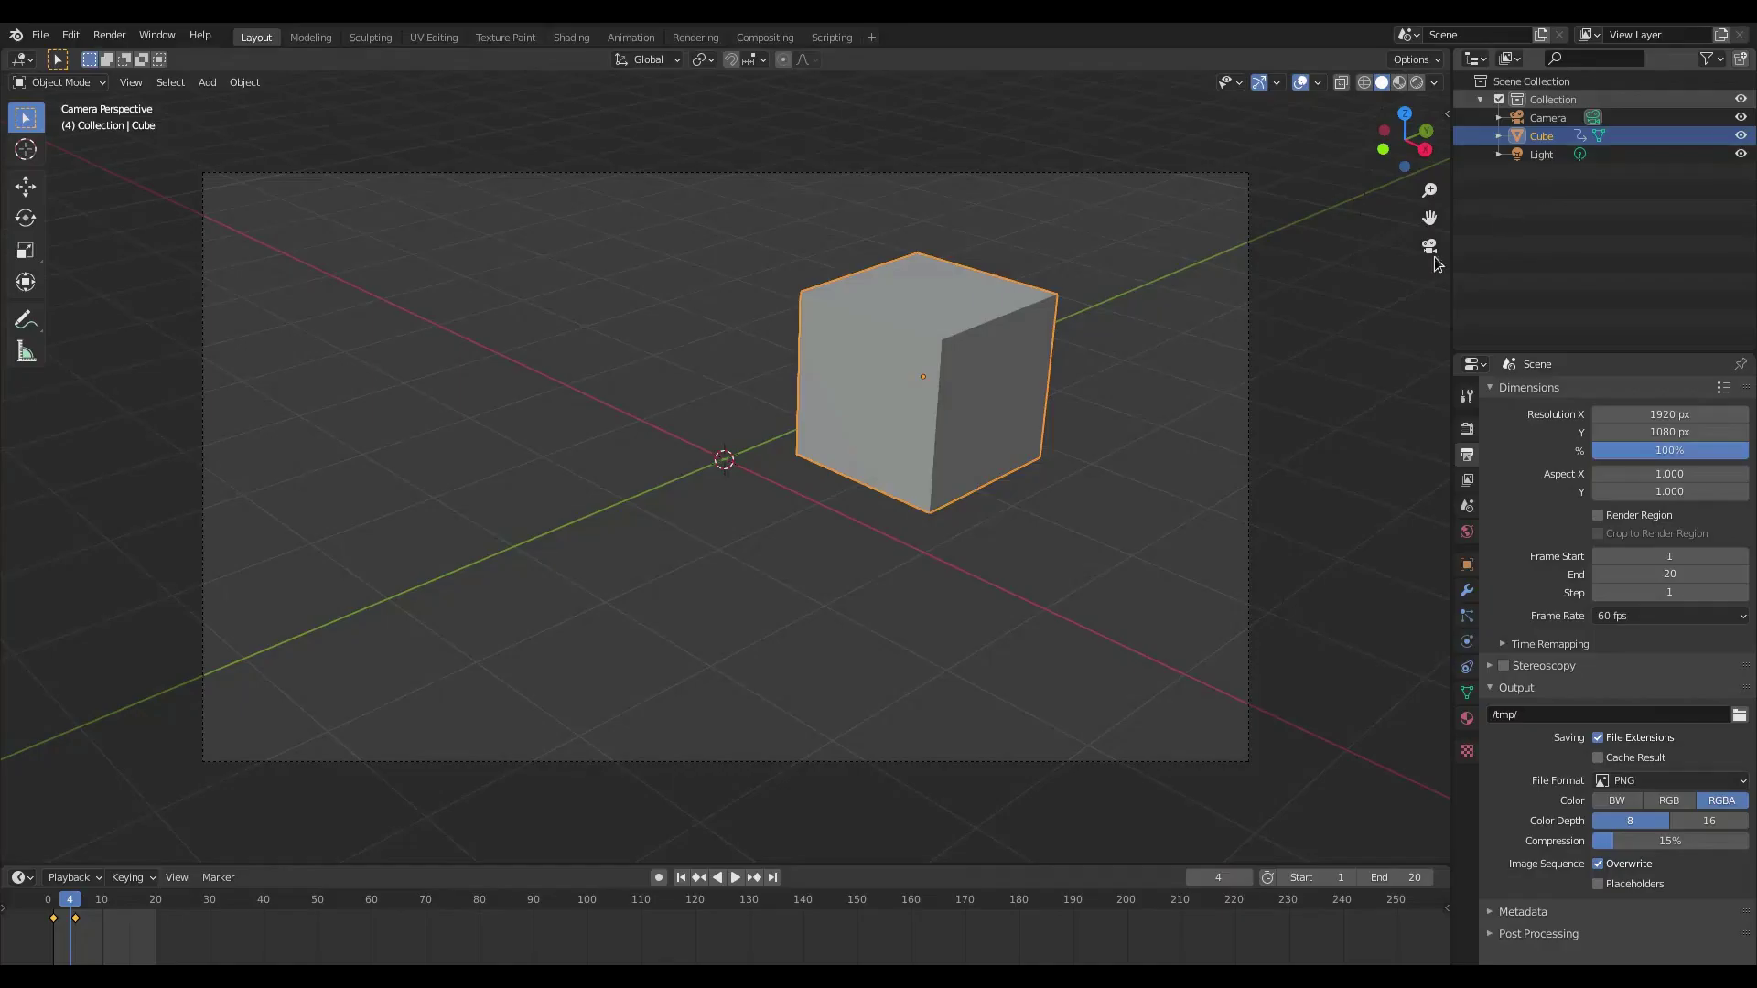
Step back to frame 3, render another still, and return to the render settings.
{"action": "left_click", "coordinate": [64, 908]}
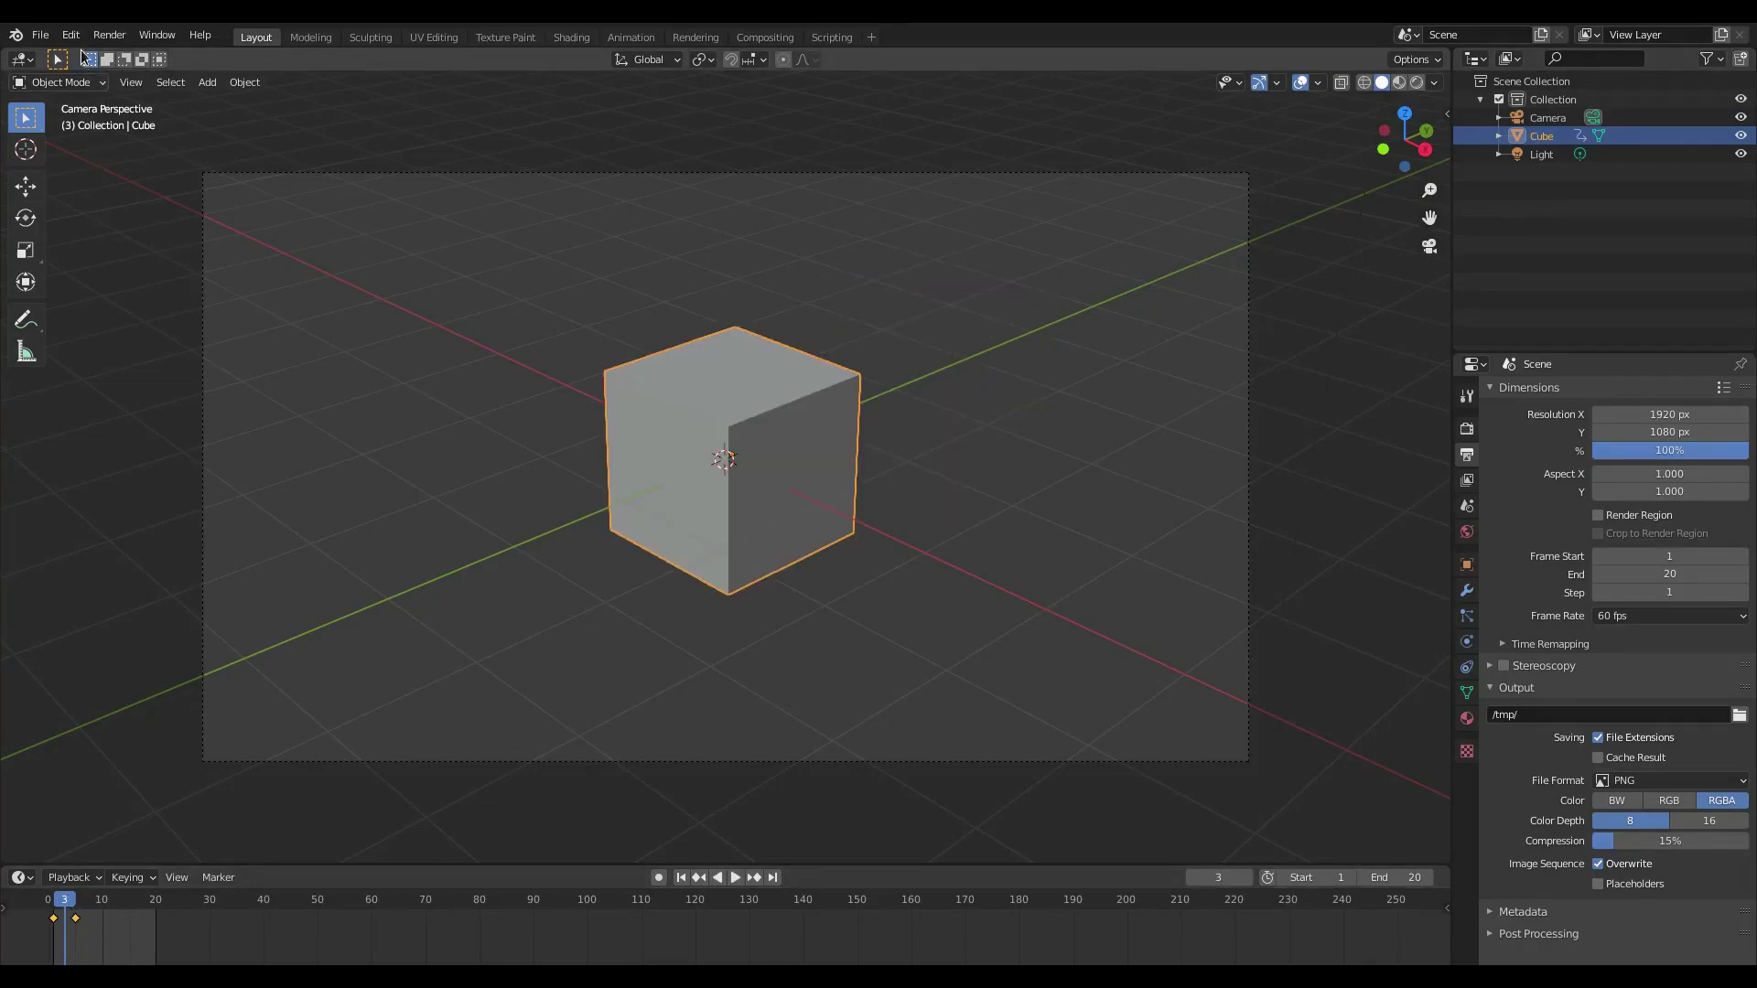
{"action": "left_click", "coordinate": [110, 35]}
{"action": "left_click", "coordinate": [138, 56]}
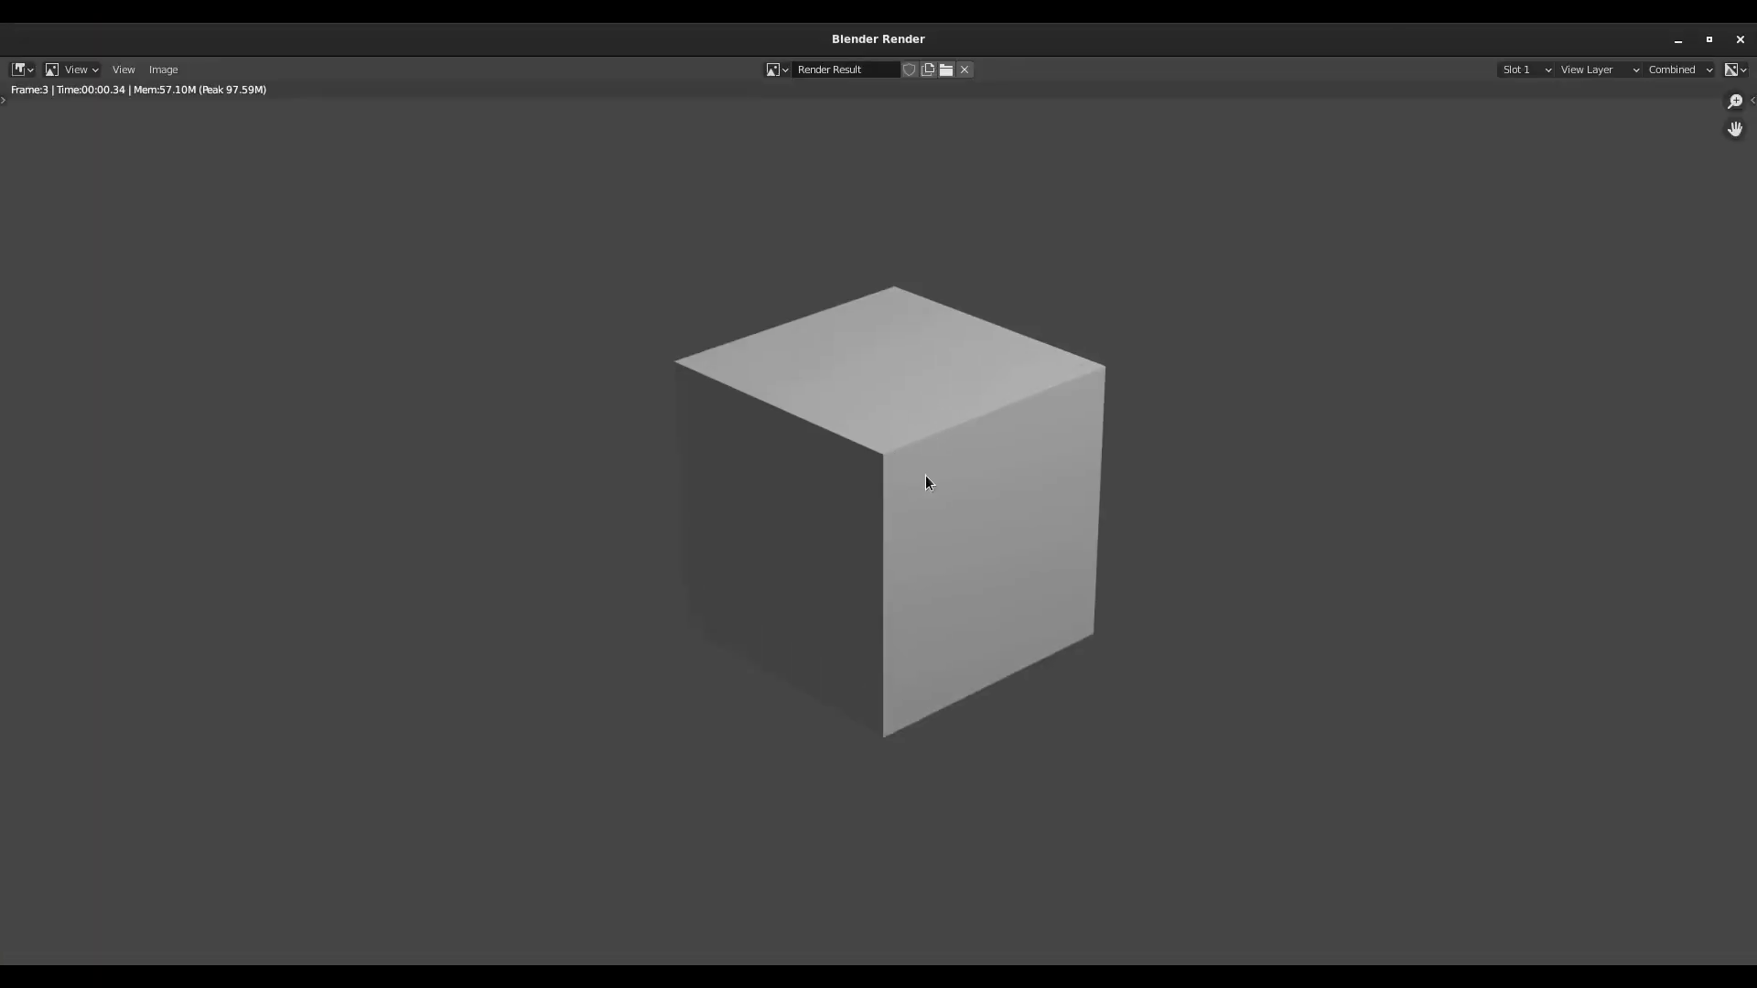
{"action": "left_click", "coordinate": [1740, 40]}
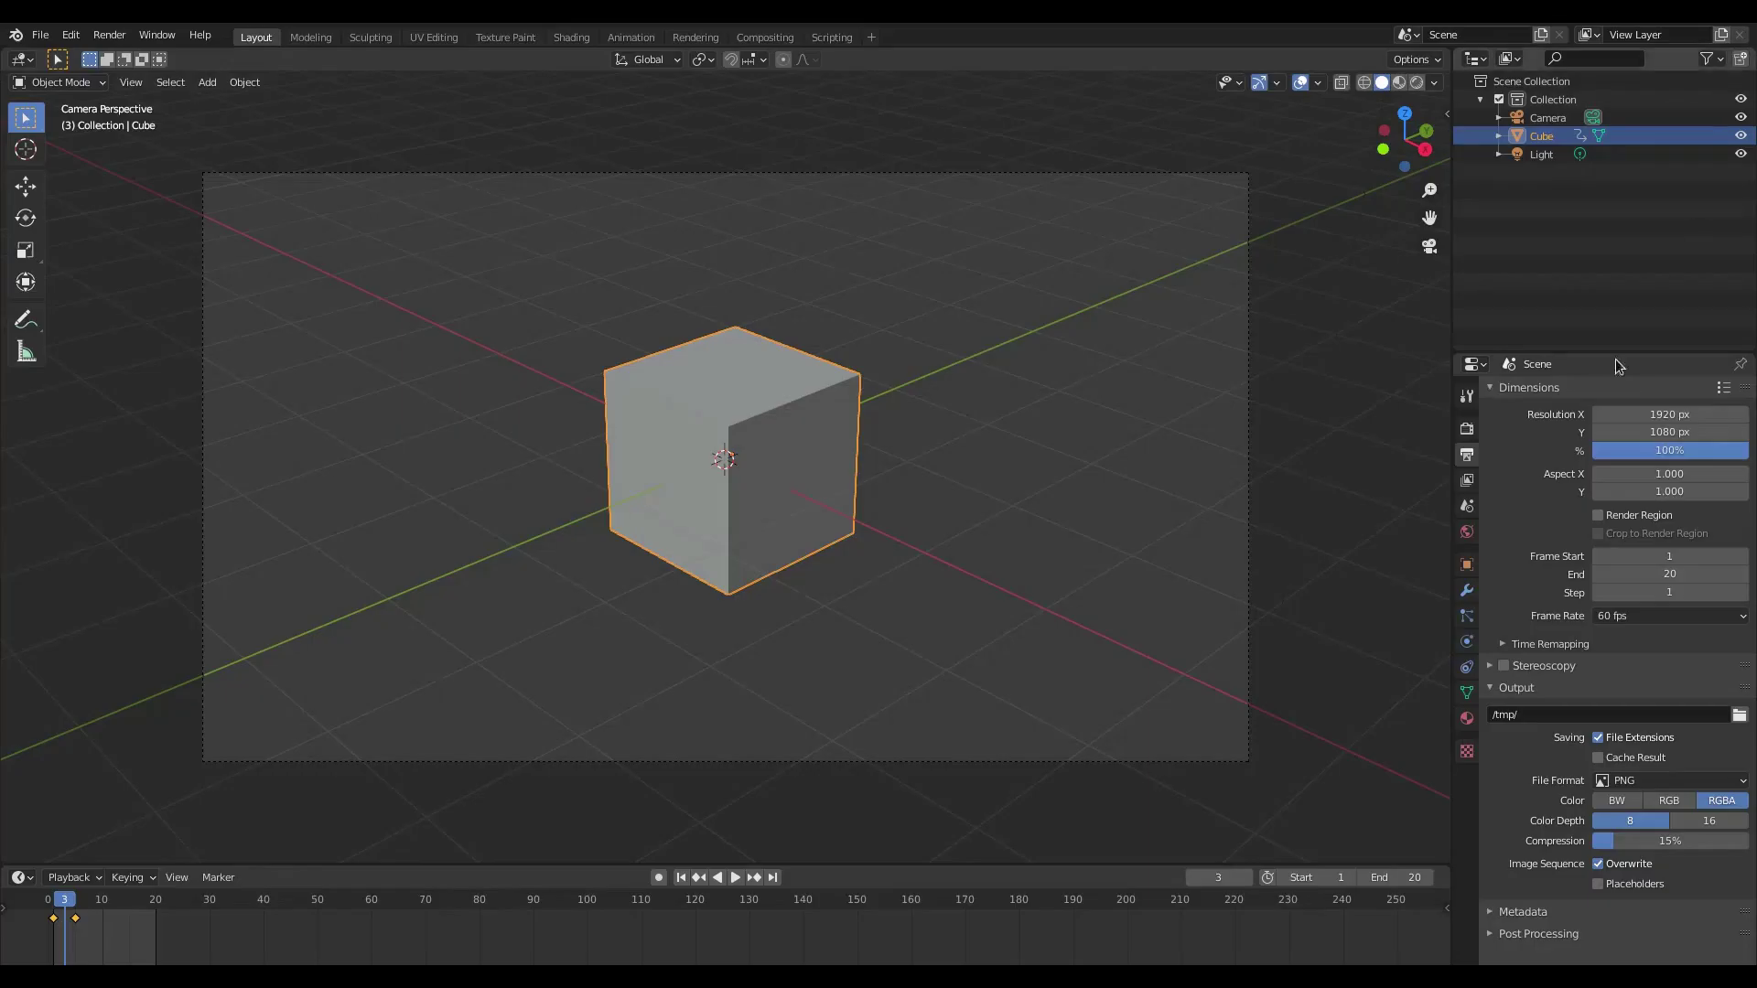
{"action": "left_click", "coordinate": [1467, 428]}
Enable Eevee Motion Blur, test-render the blurred frame 3, and expand the Motion Blur panel.
{"action": "left_click", "coordinate": [1504, 626]}
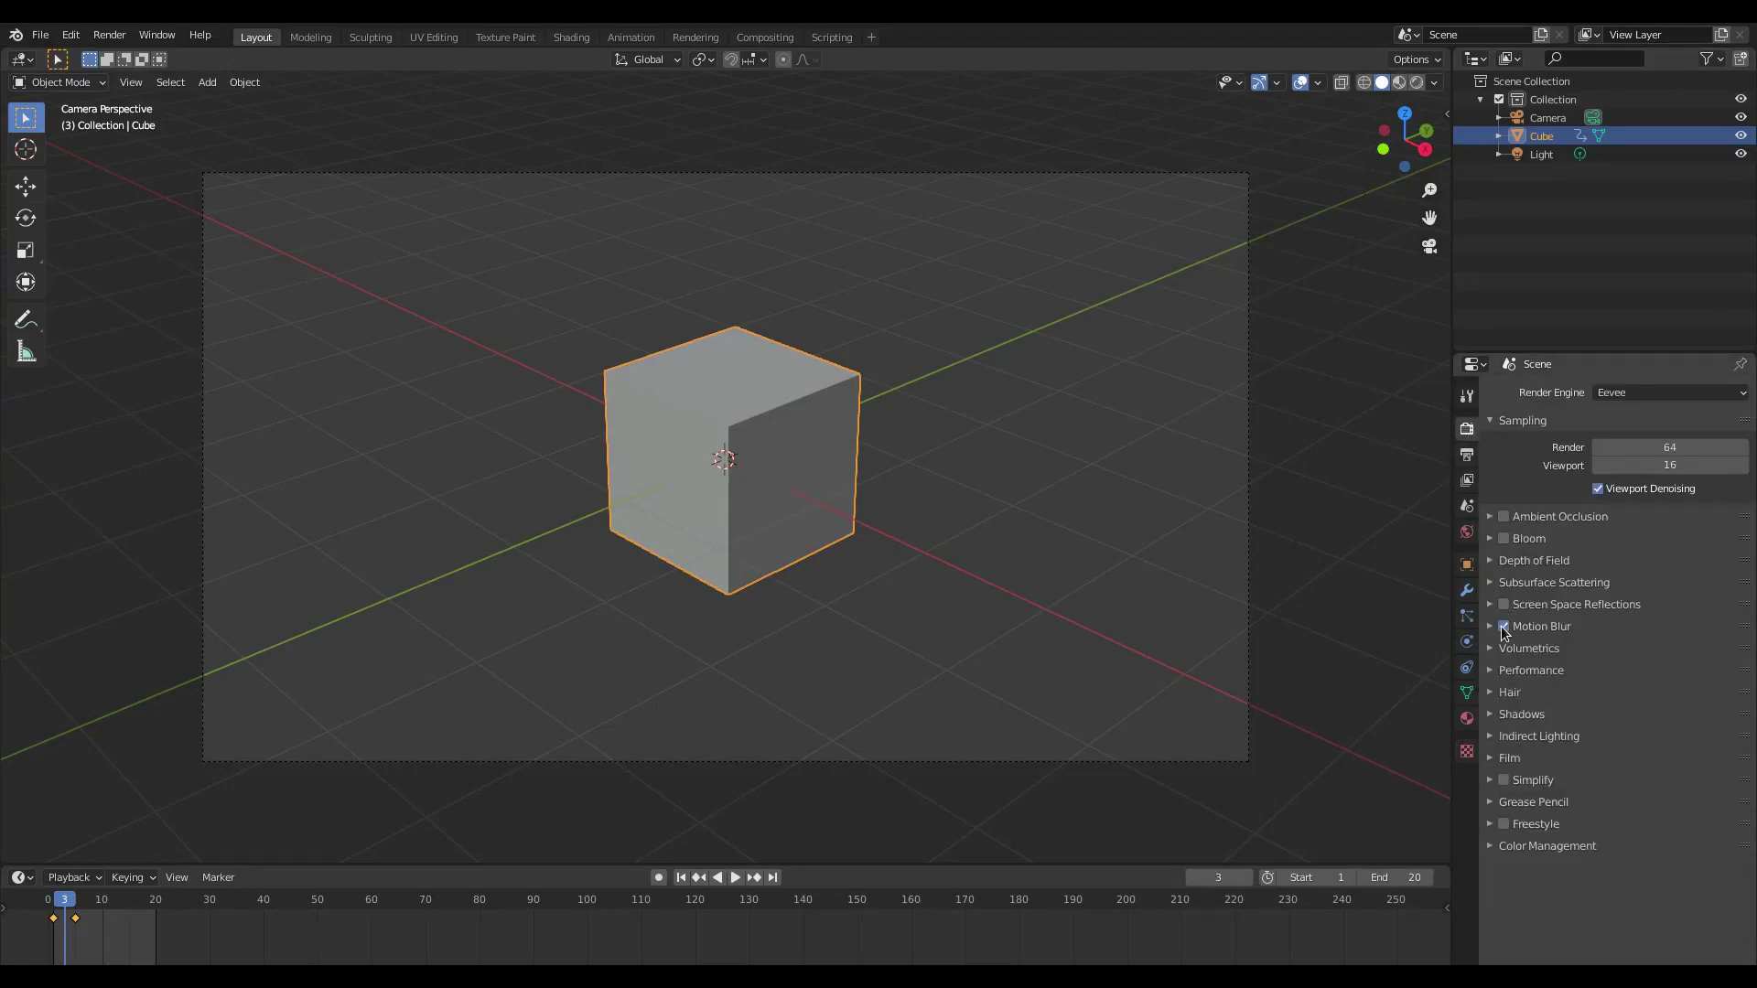
{"action": "left_click", "coordinate": [110, 35]}
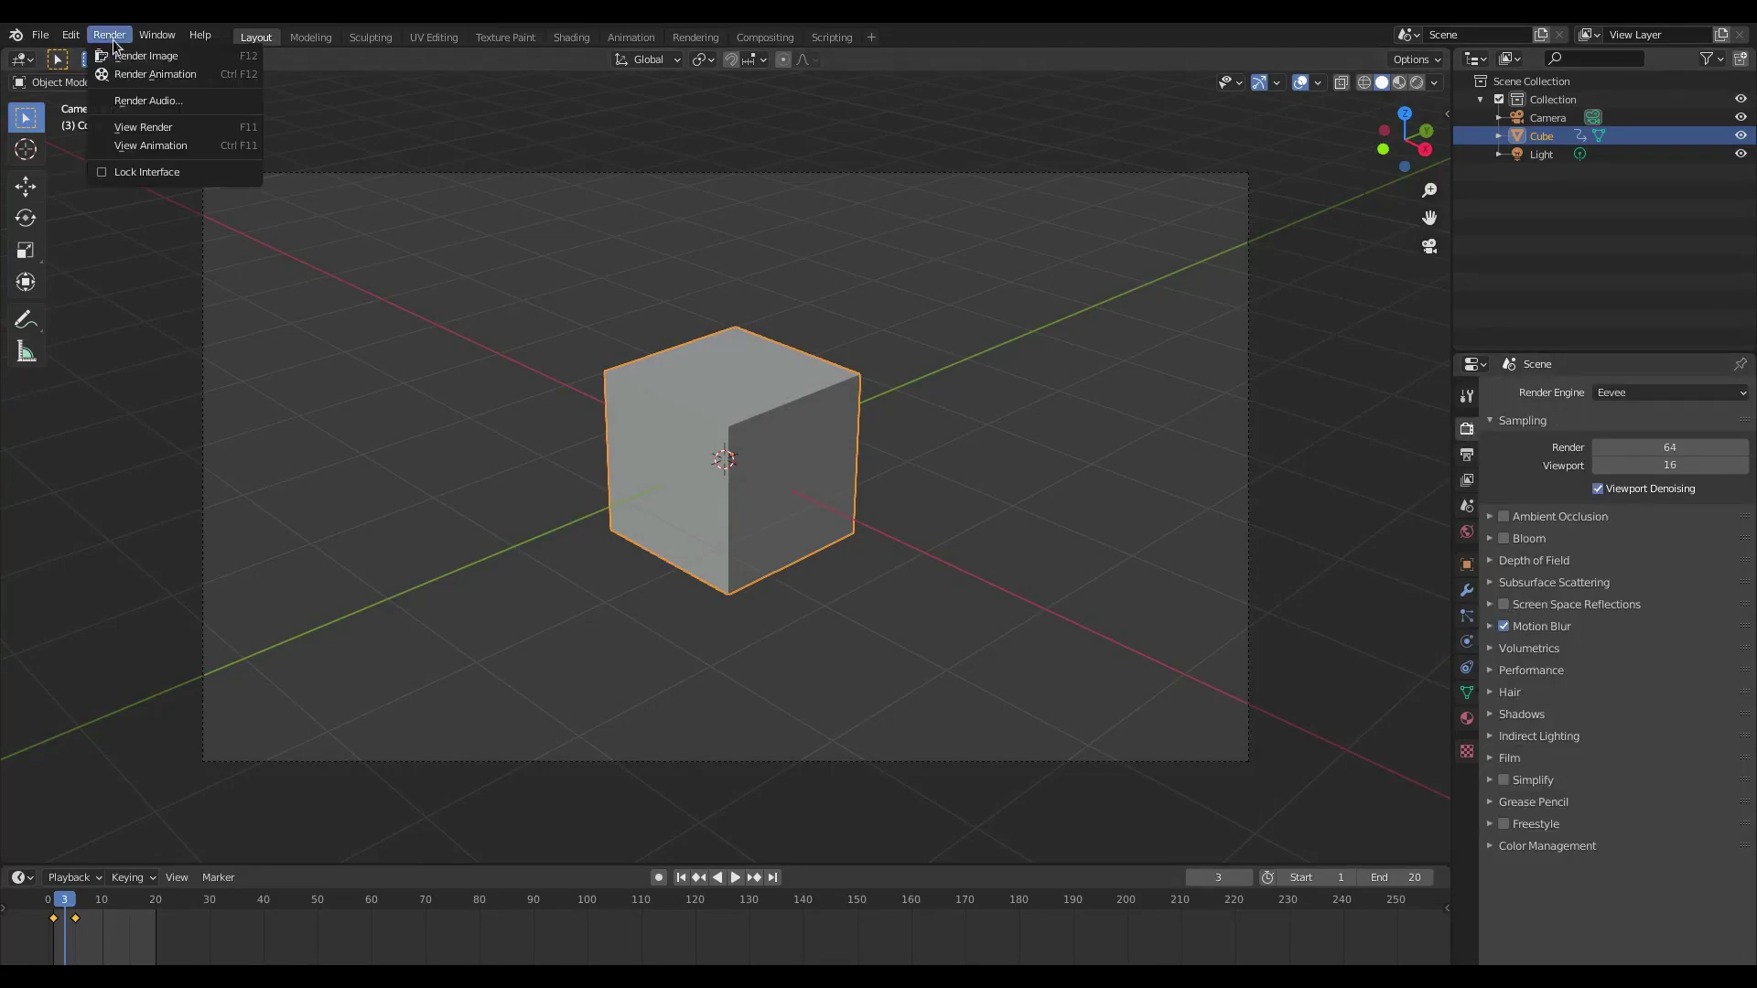
{"action": "left_click", "coordinate": [138, 56]}
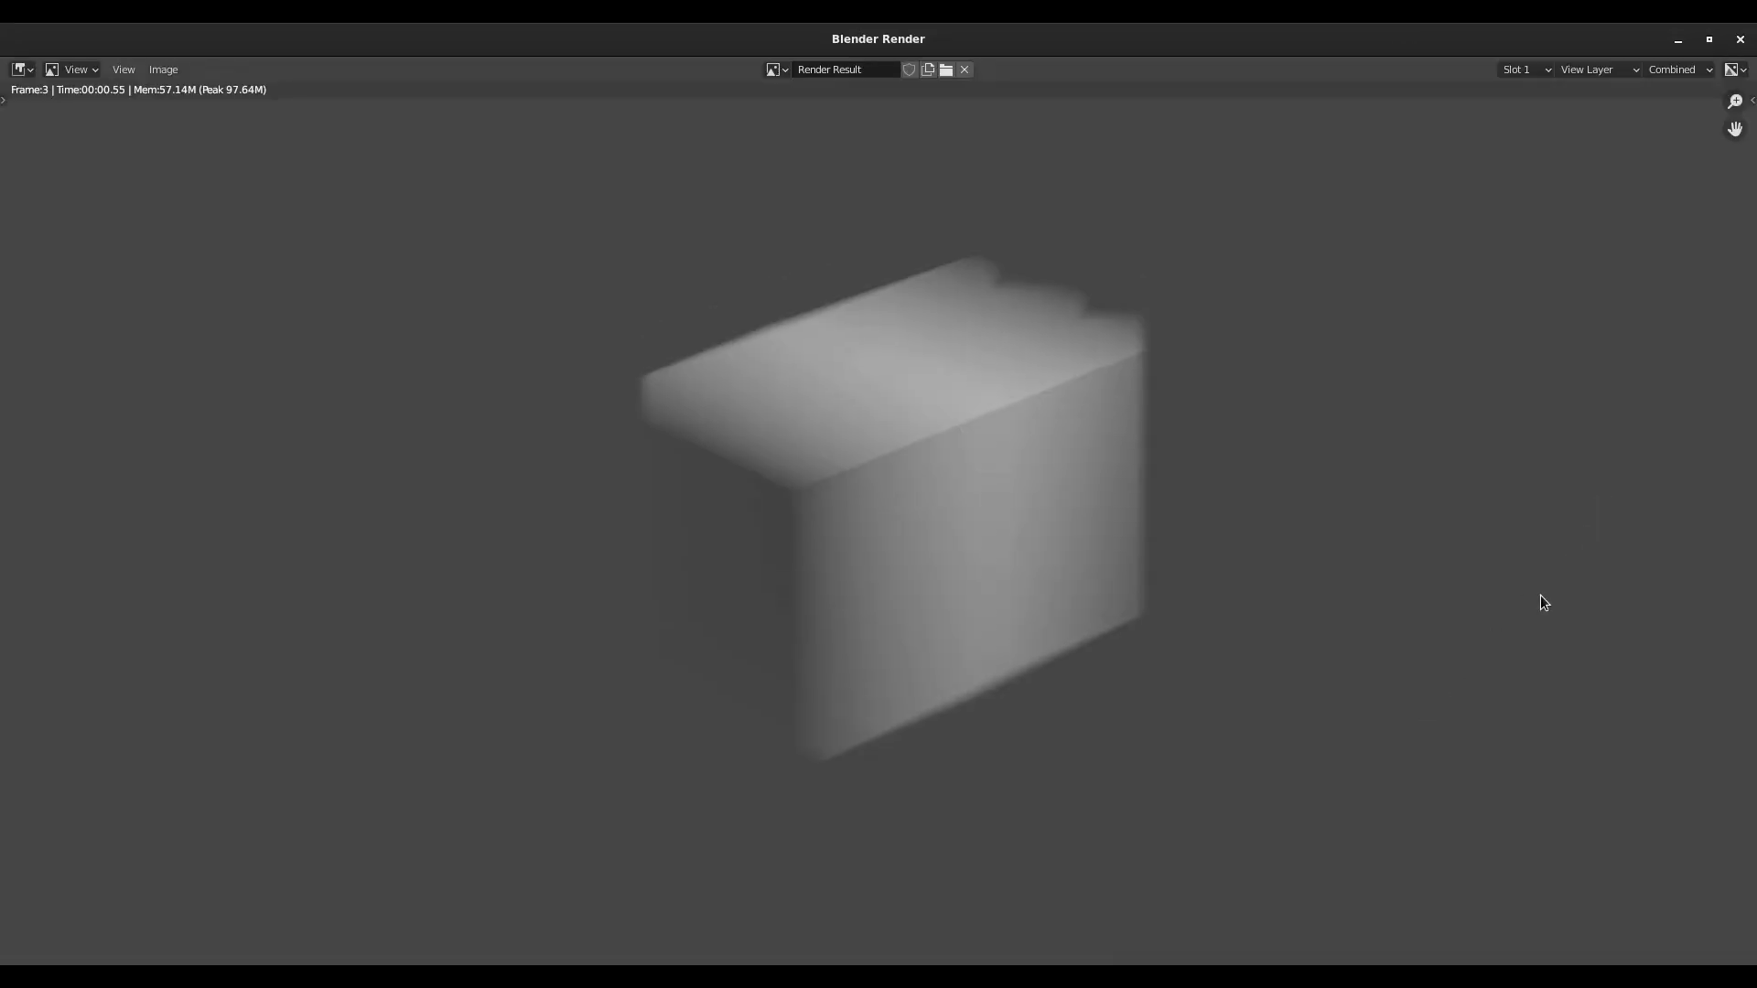
{"action": "scroll", "coordinate": [1540, 595], "scroll_direction": "down", "scroll_amount": 2}
{"action": "scroll", "coordinate": [1540, 595], "scroll_direction": "up", "scroll_amount": 1}
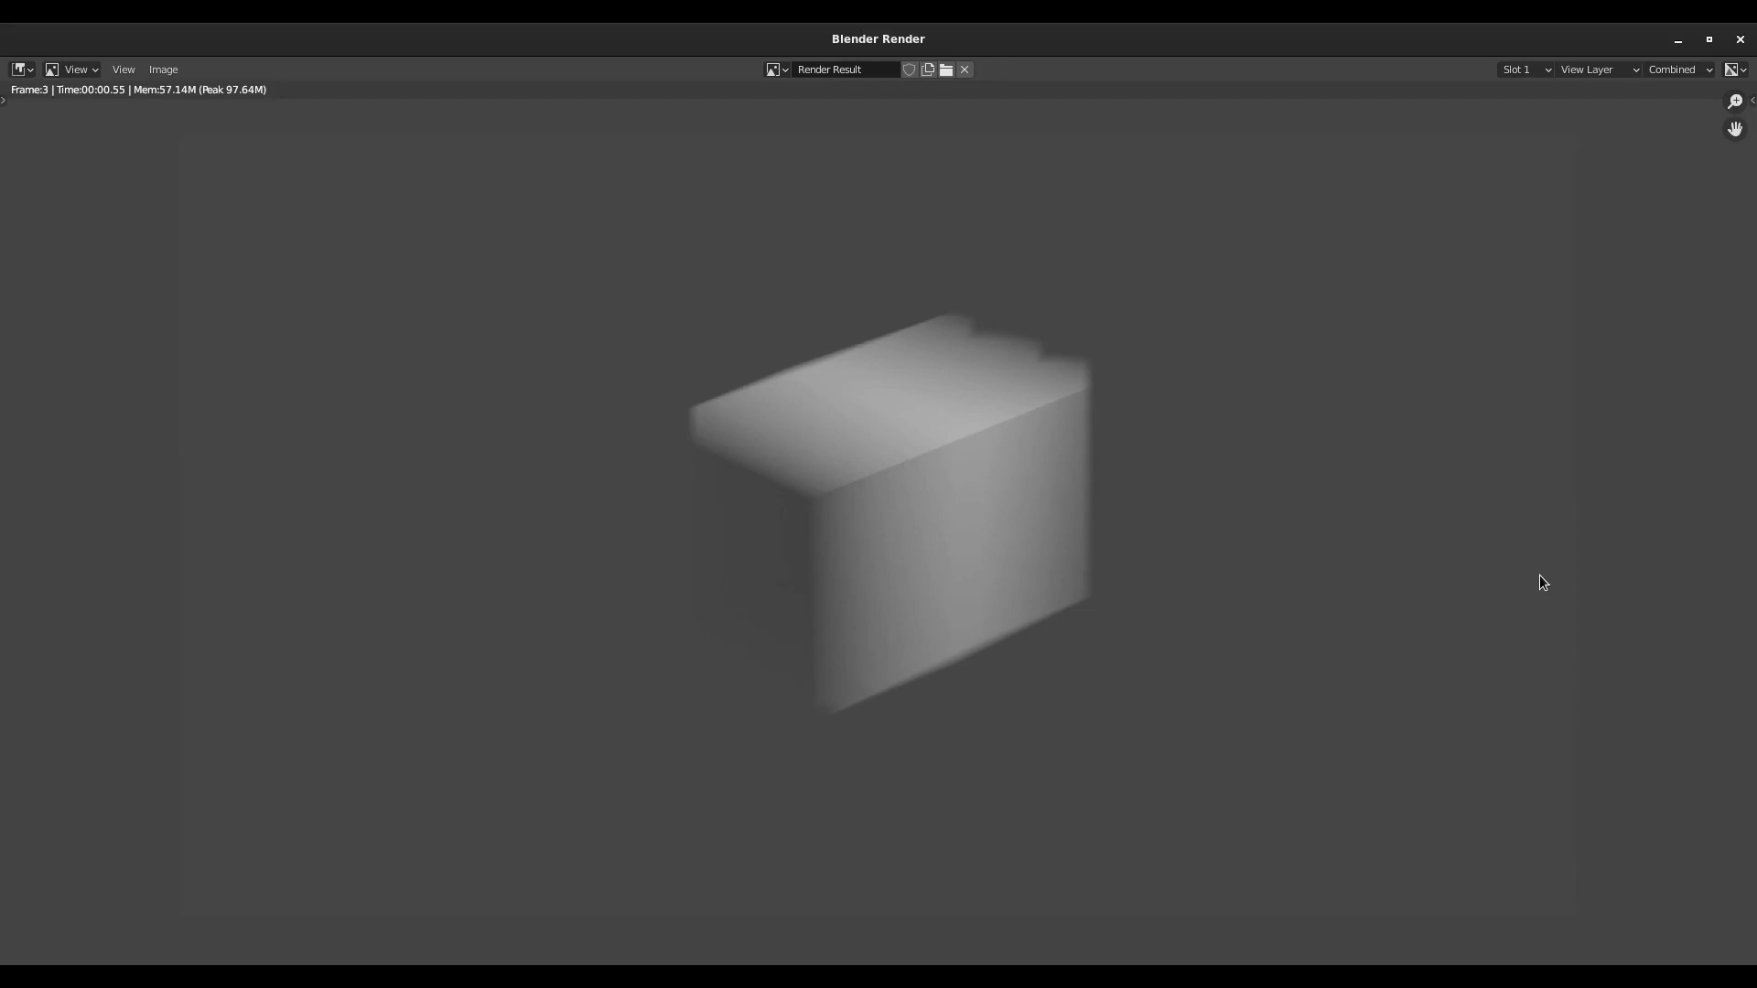
{"action": "left_click", "coordinate": [1739, 39]}
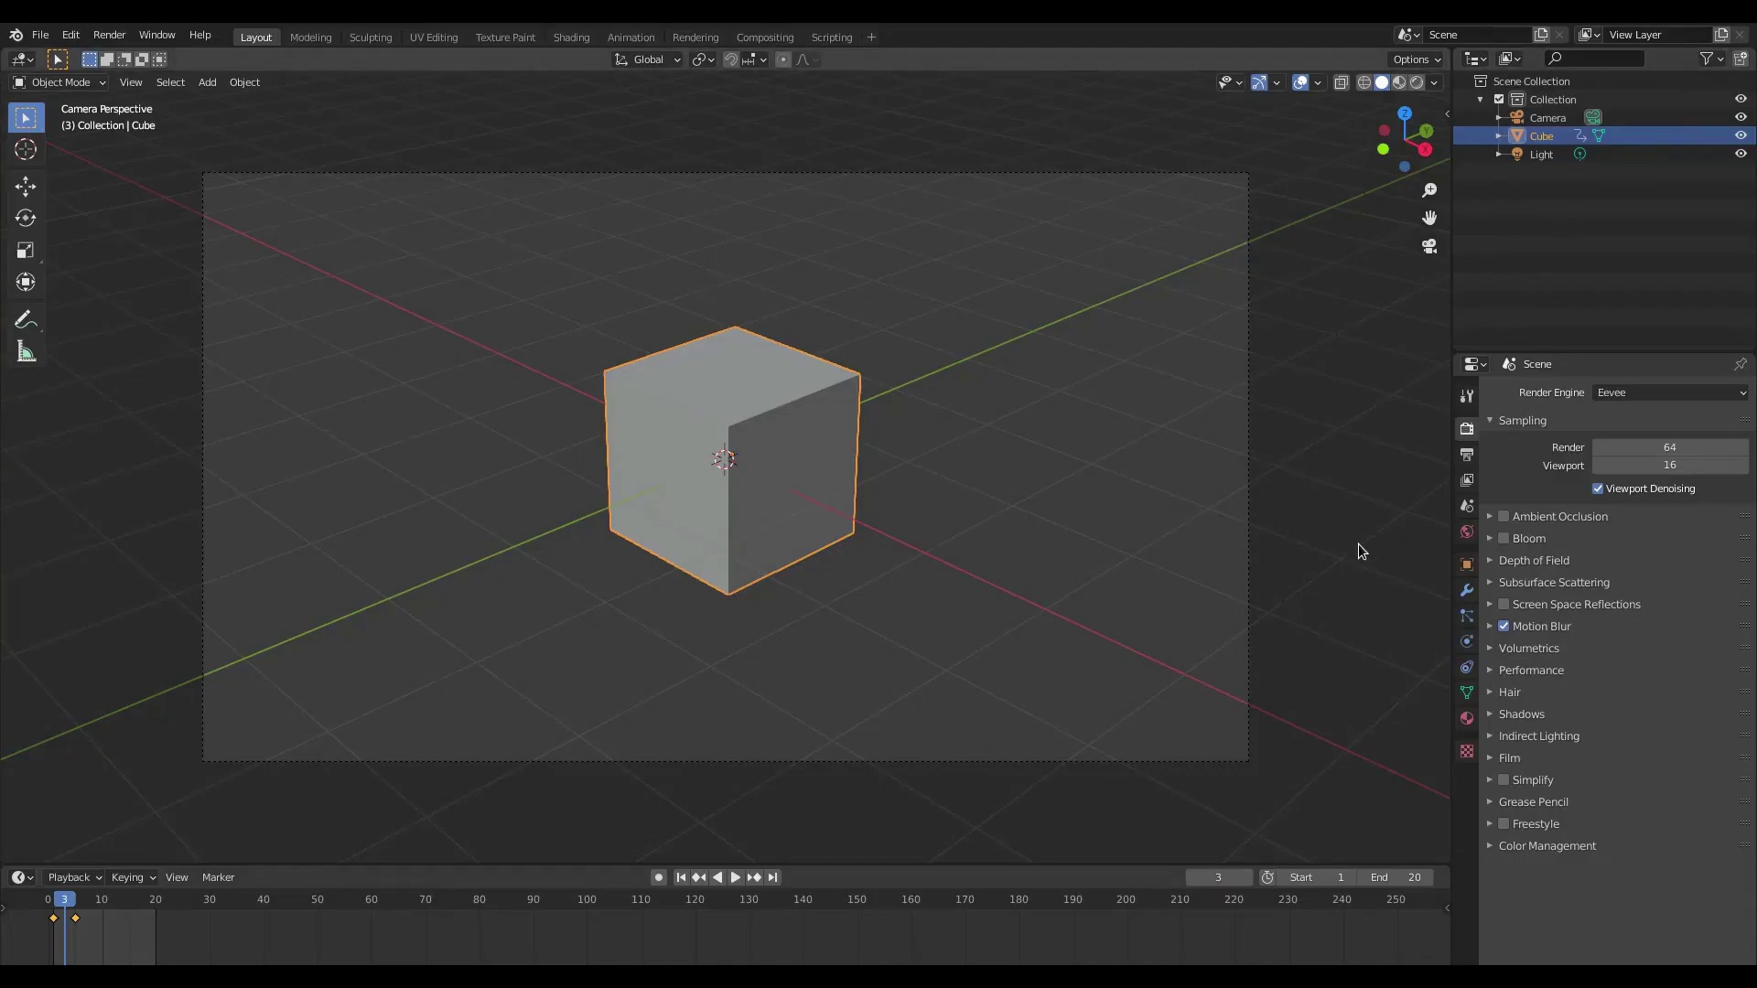
{"action": "left_click", "coordinate": [1490, 627]}
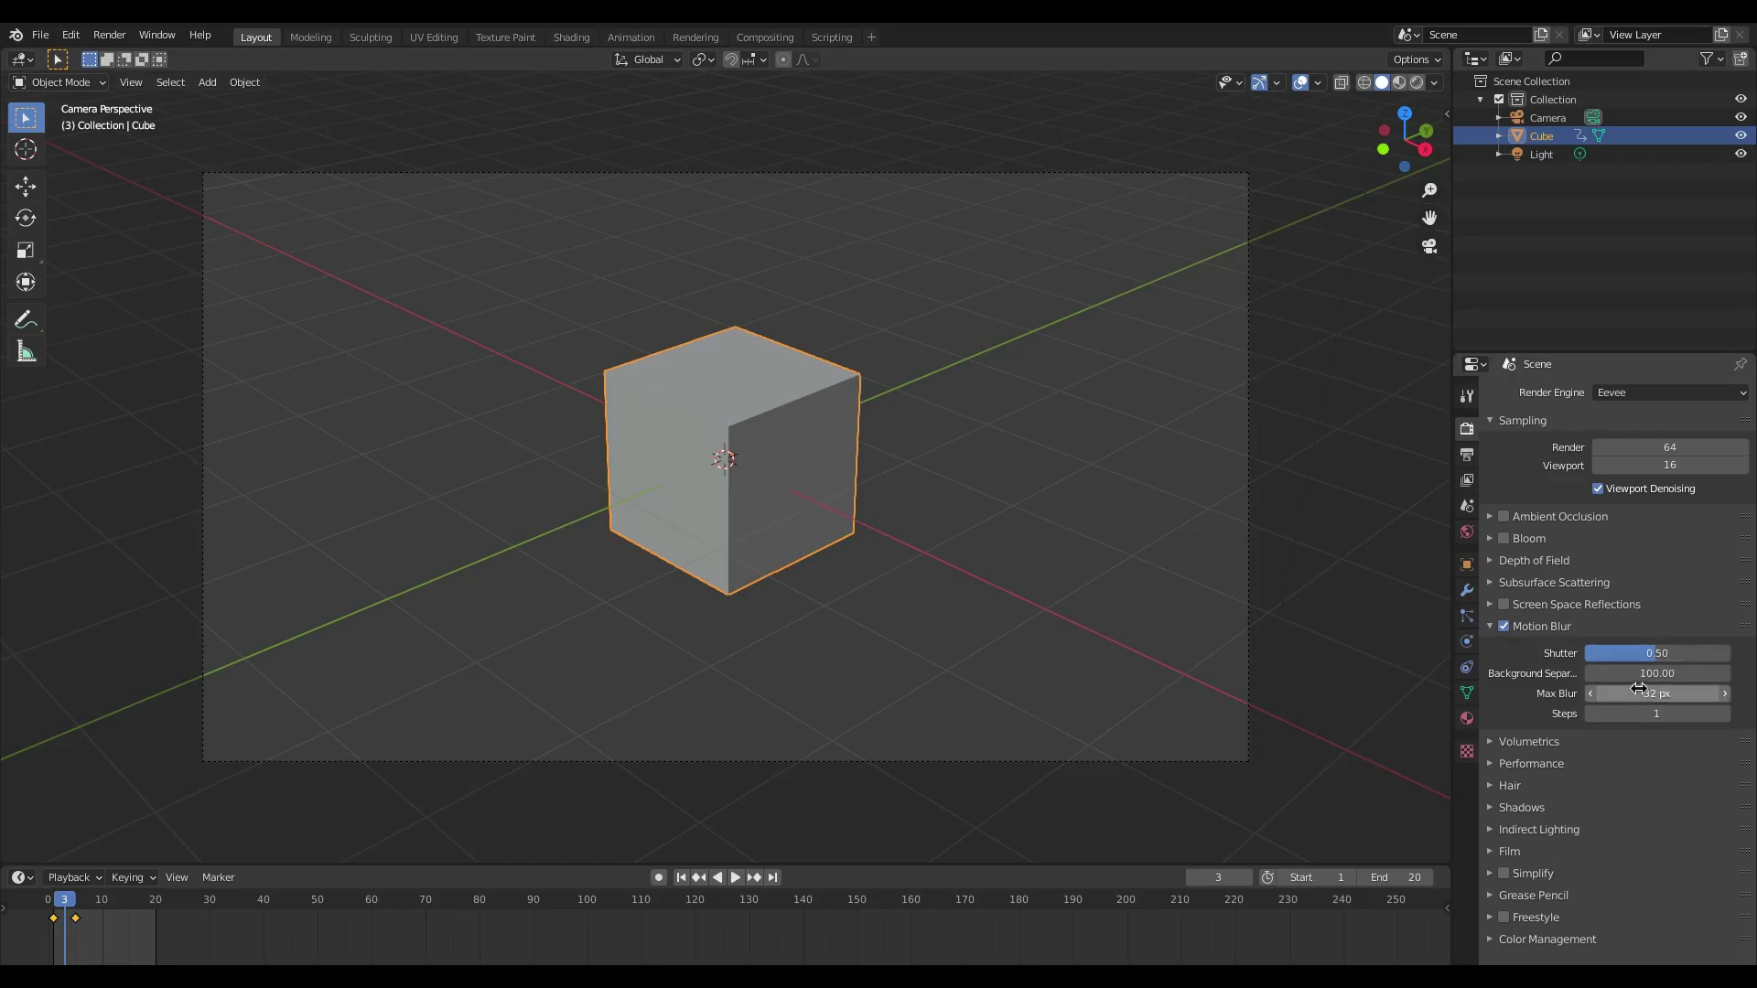
Widen the properties panel, set Background Separation to 0, and test-render the frame.
{"action": "left_click_drag", "start_coordinate": [1454, 663], "coordinate": [1347, 665]}
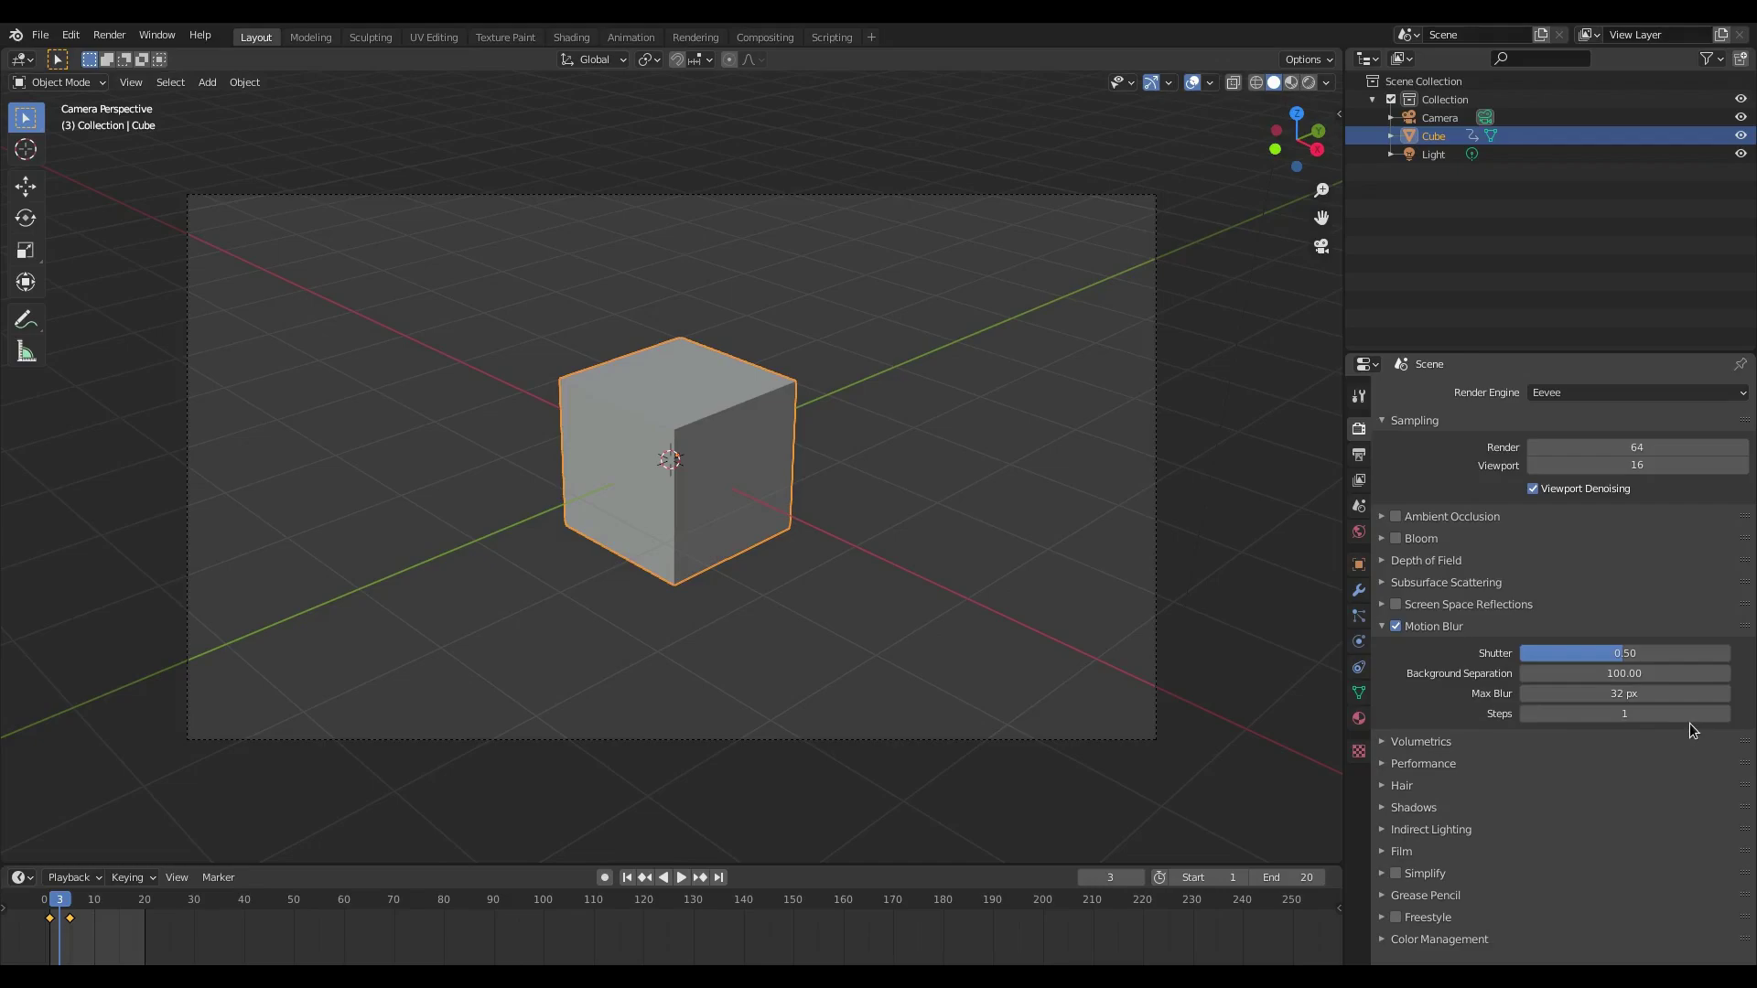
{"action": "left_click", "coordinate": [1655, 675]}
{"action": "type", "text": "0"}
{"action": "key", "text": "Return"}
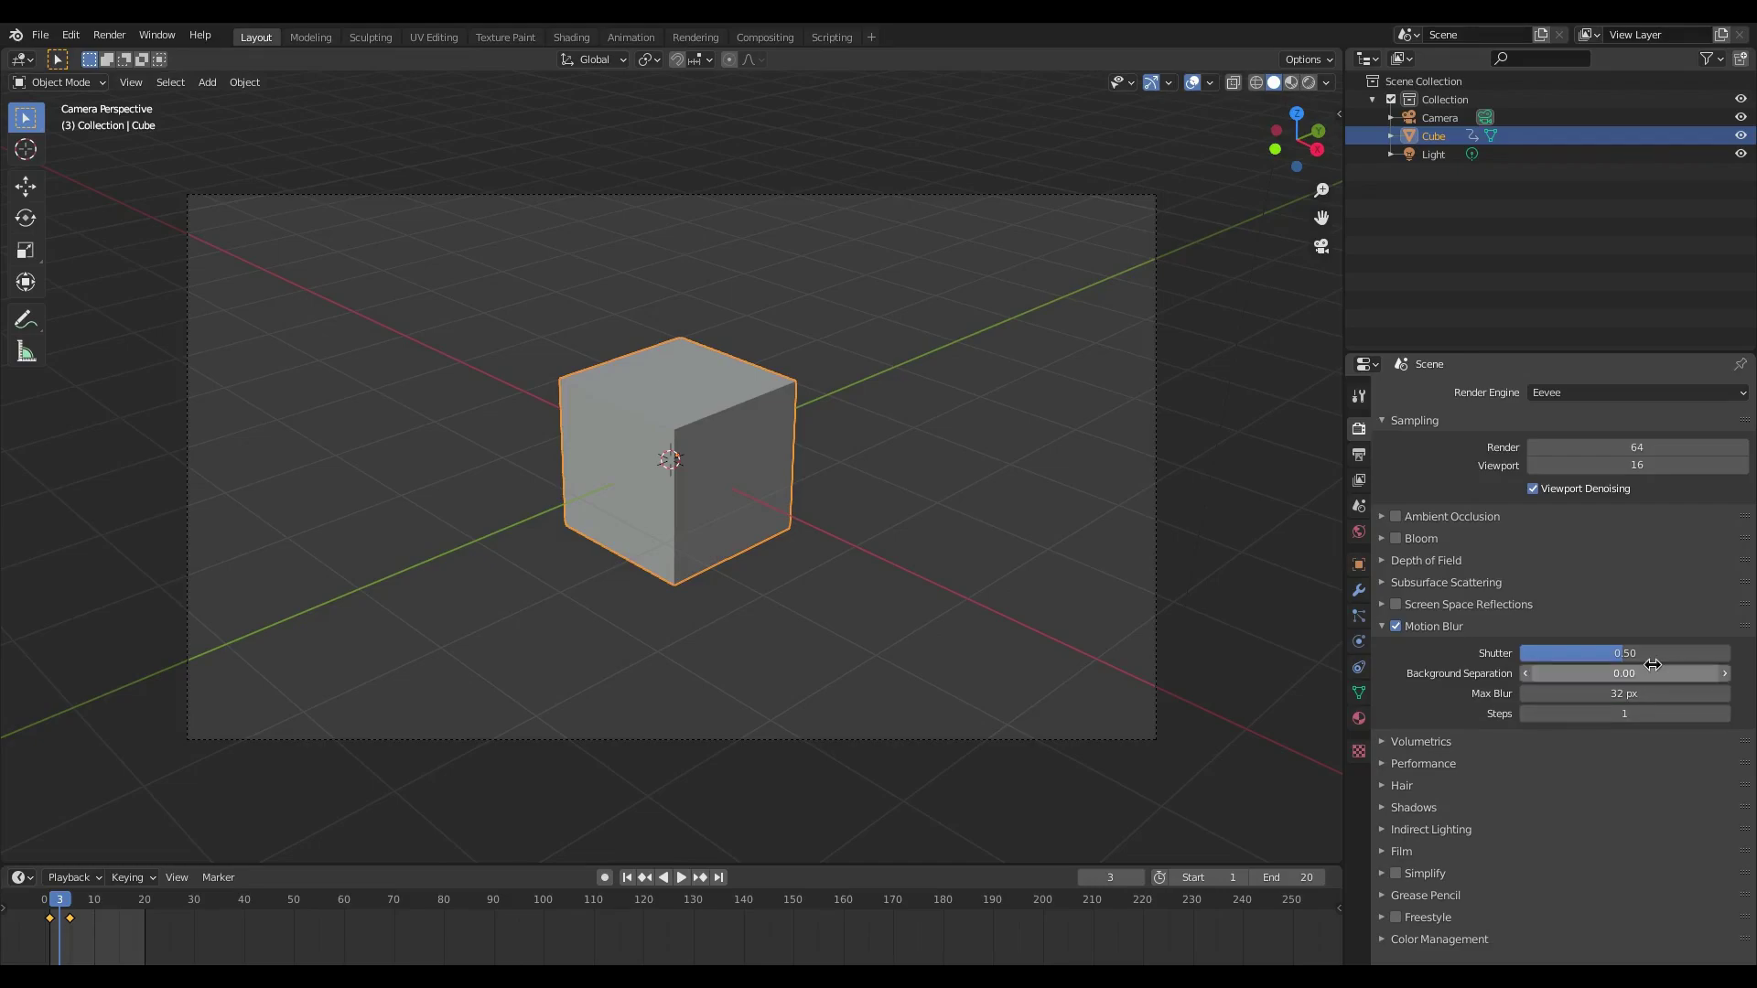
{"action": "left_click", "coordinate": [110, 34]}
{"action": "left_click", "coordinate": [116, 53]}
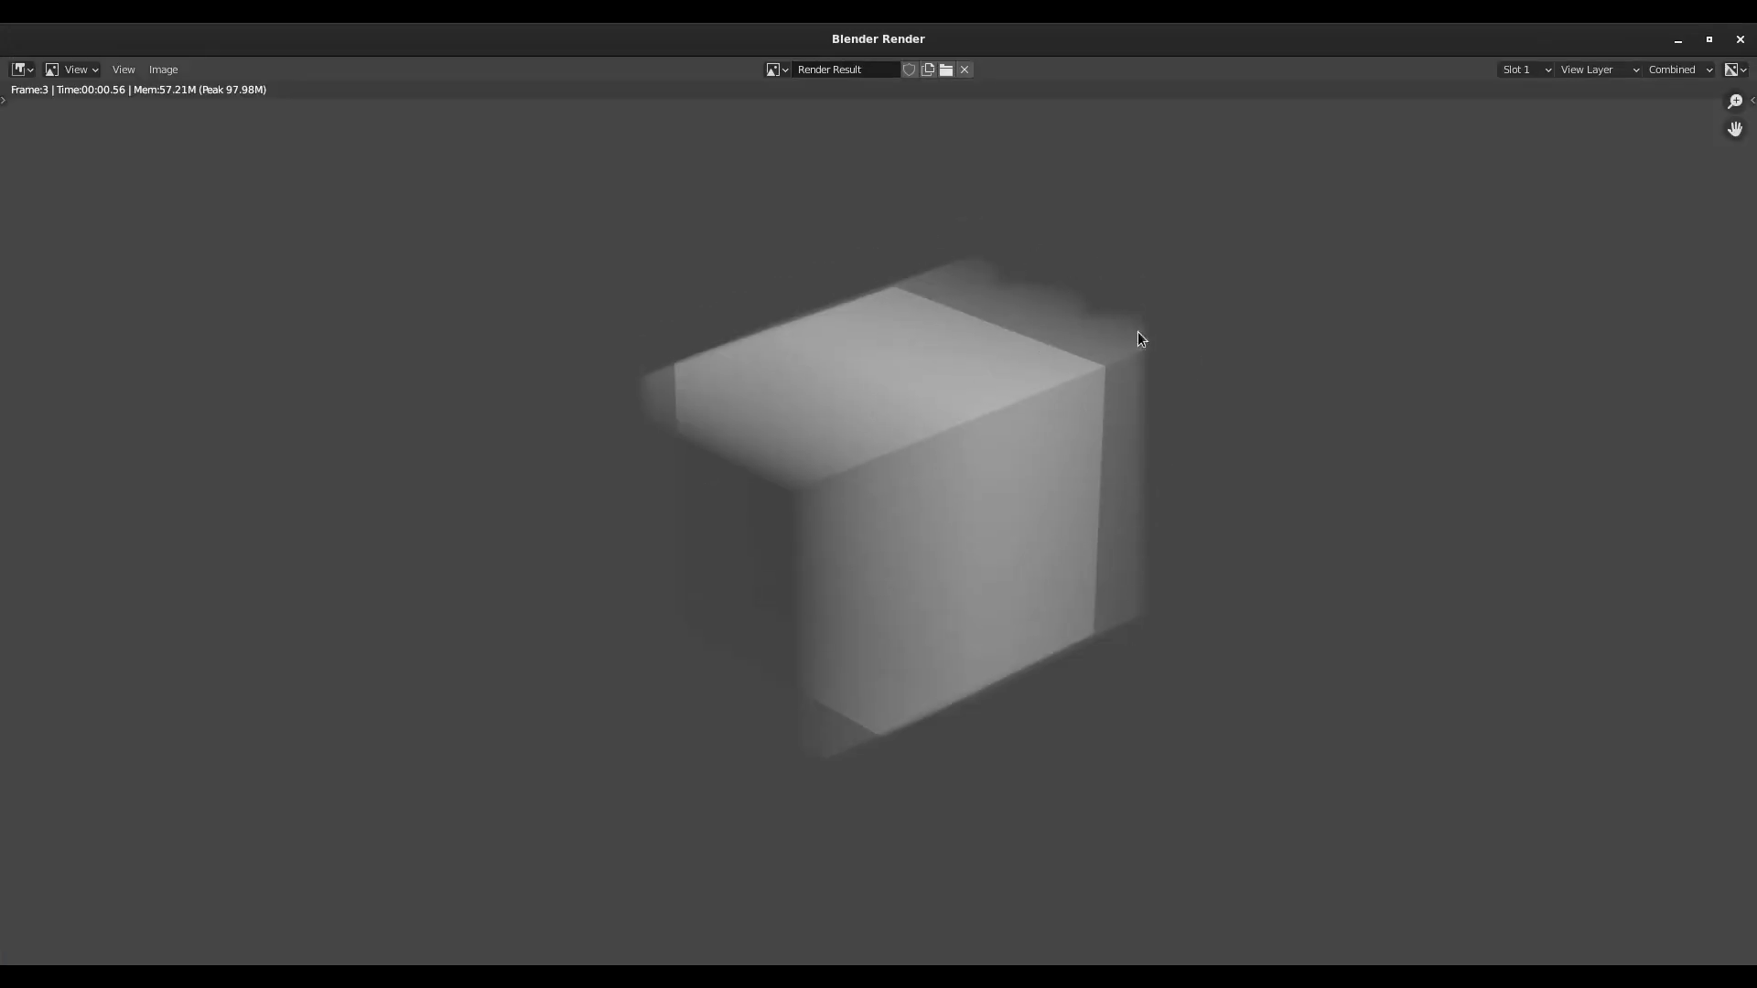
{"action": "left_click", "coordinate": [1739, 38]}
Set Background Separation to 10 and test-render the frame to compare the blur.
{"action": "left_click_drag", "start_coordinate": [1619, 674], "coordinate": [1638, 673]}
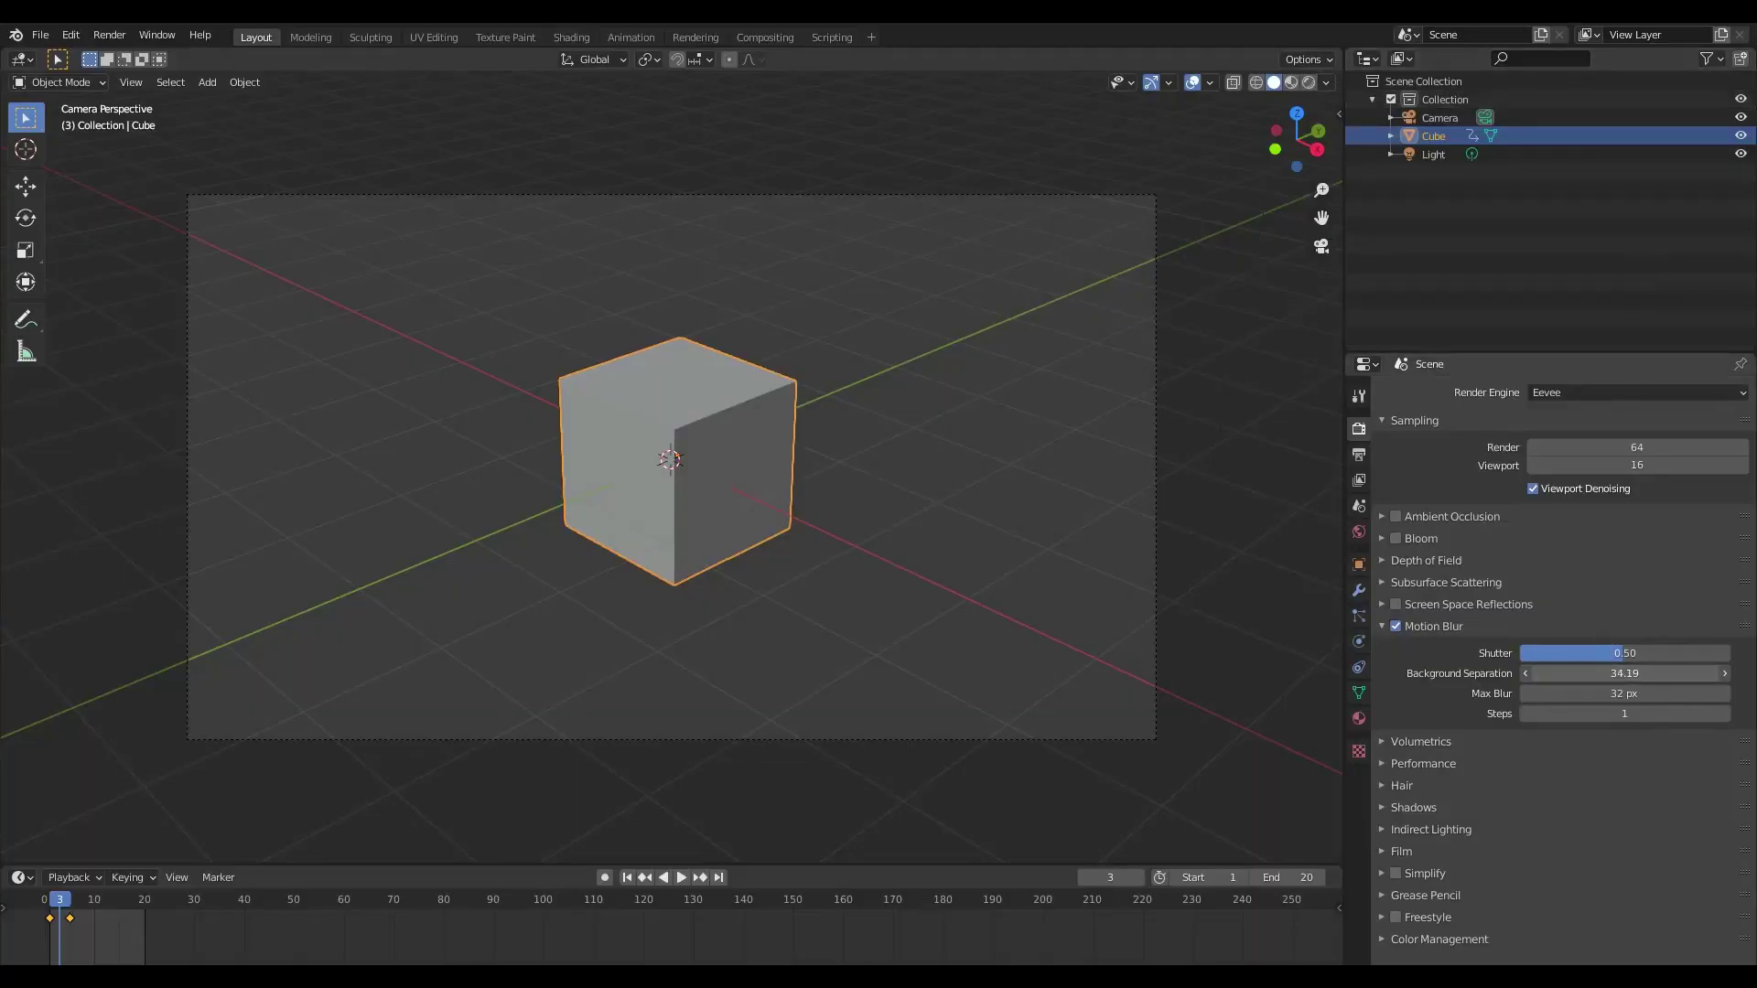
{"action": "double_click", "coordinate": [1624, 674]}
{"action": "type", "text": "10"}
{"action": "key", "text": "Return"}
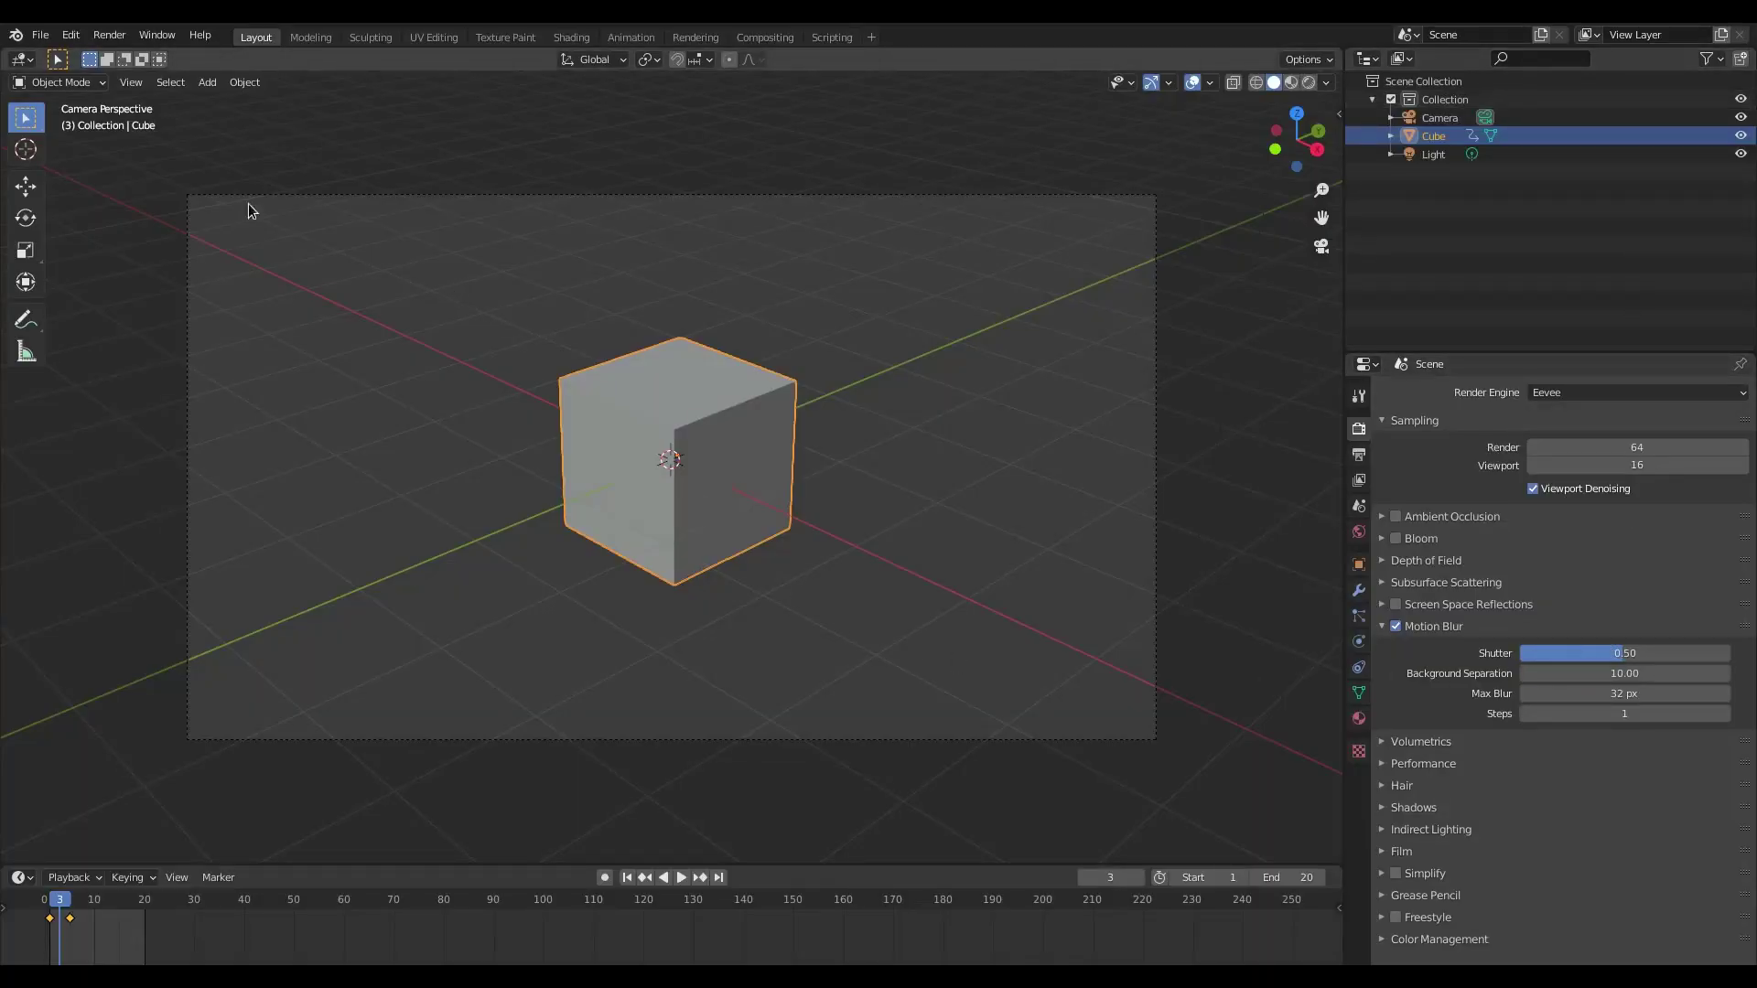
{"action": "left_click", "coordinate": [109, 34]}
{"action": "left_click", "coordinate": [133, 55]}
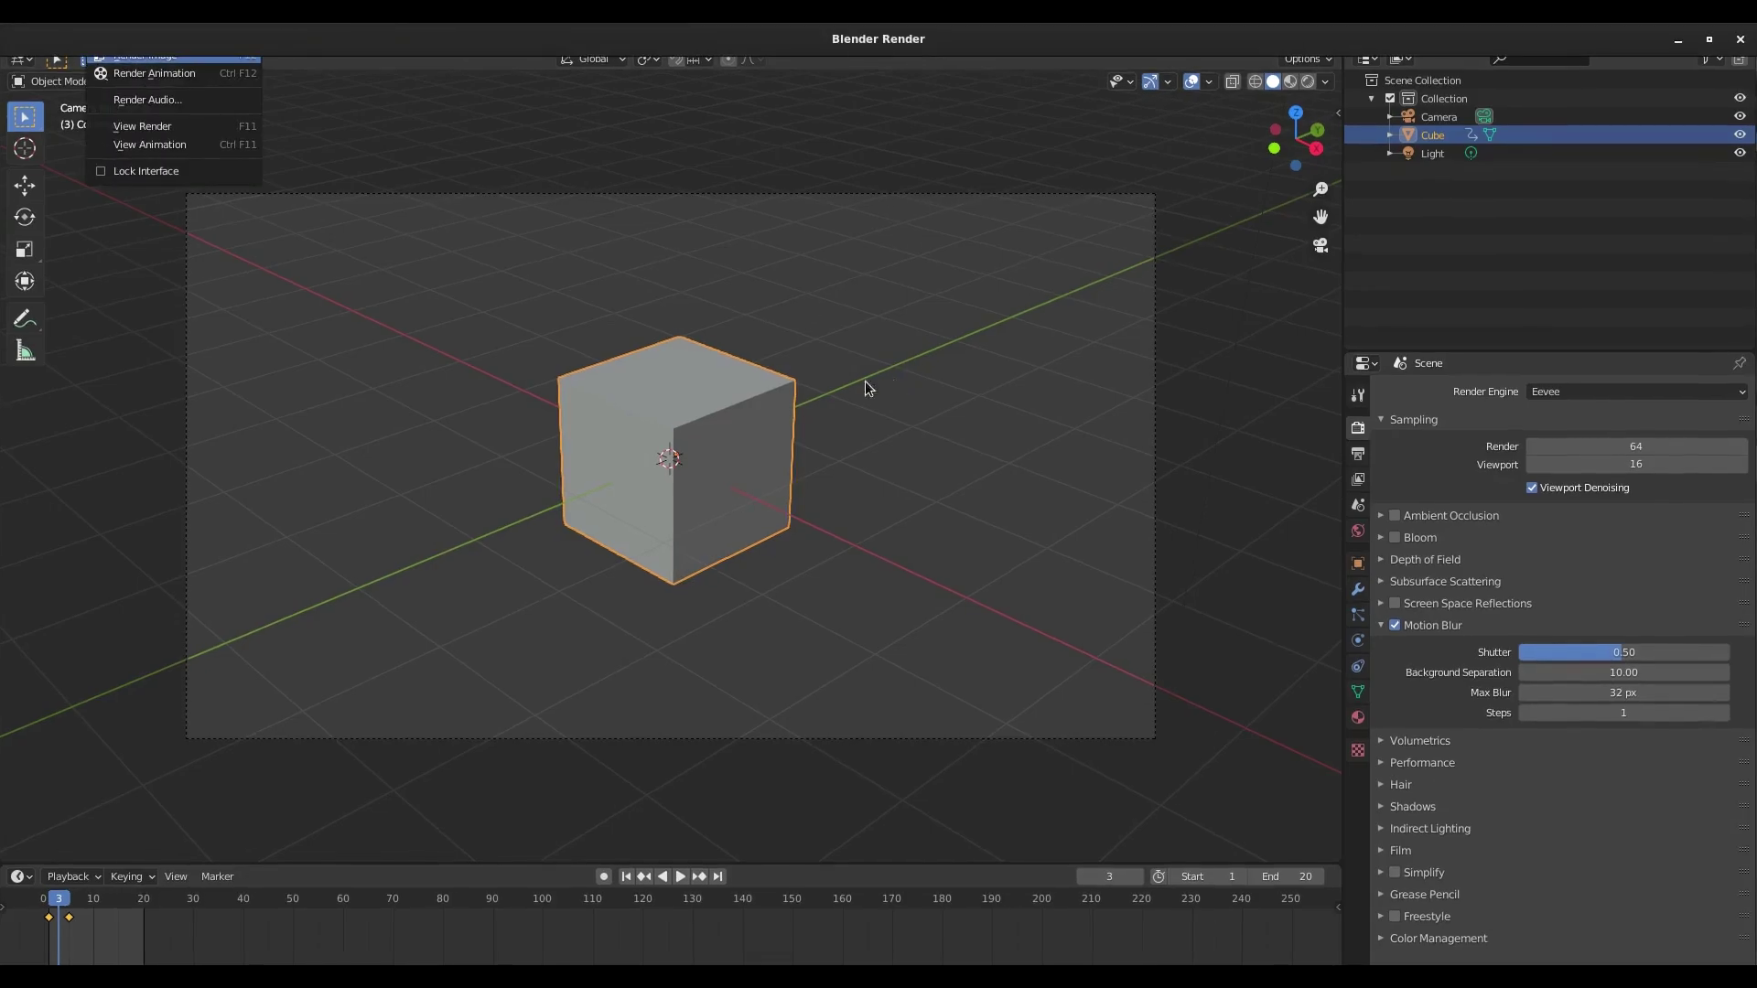
{"action": "left_click", "coordinate": [1739, 38]}
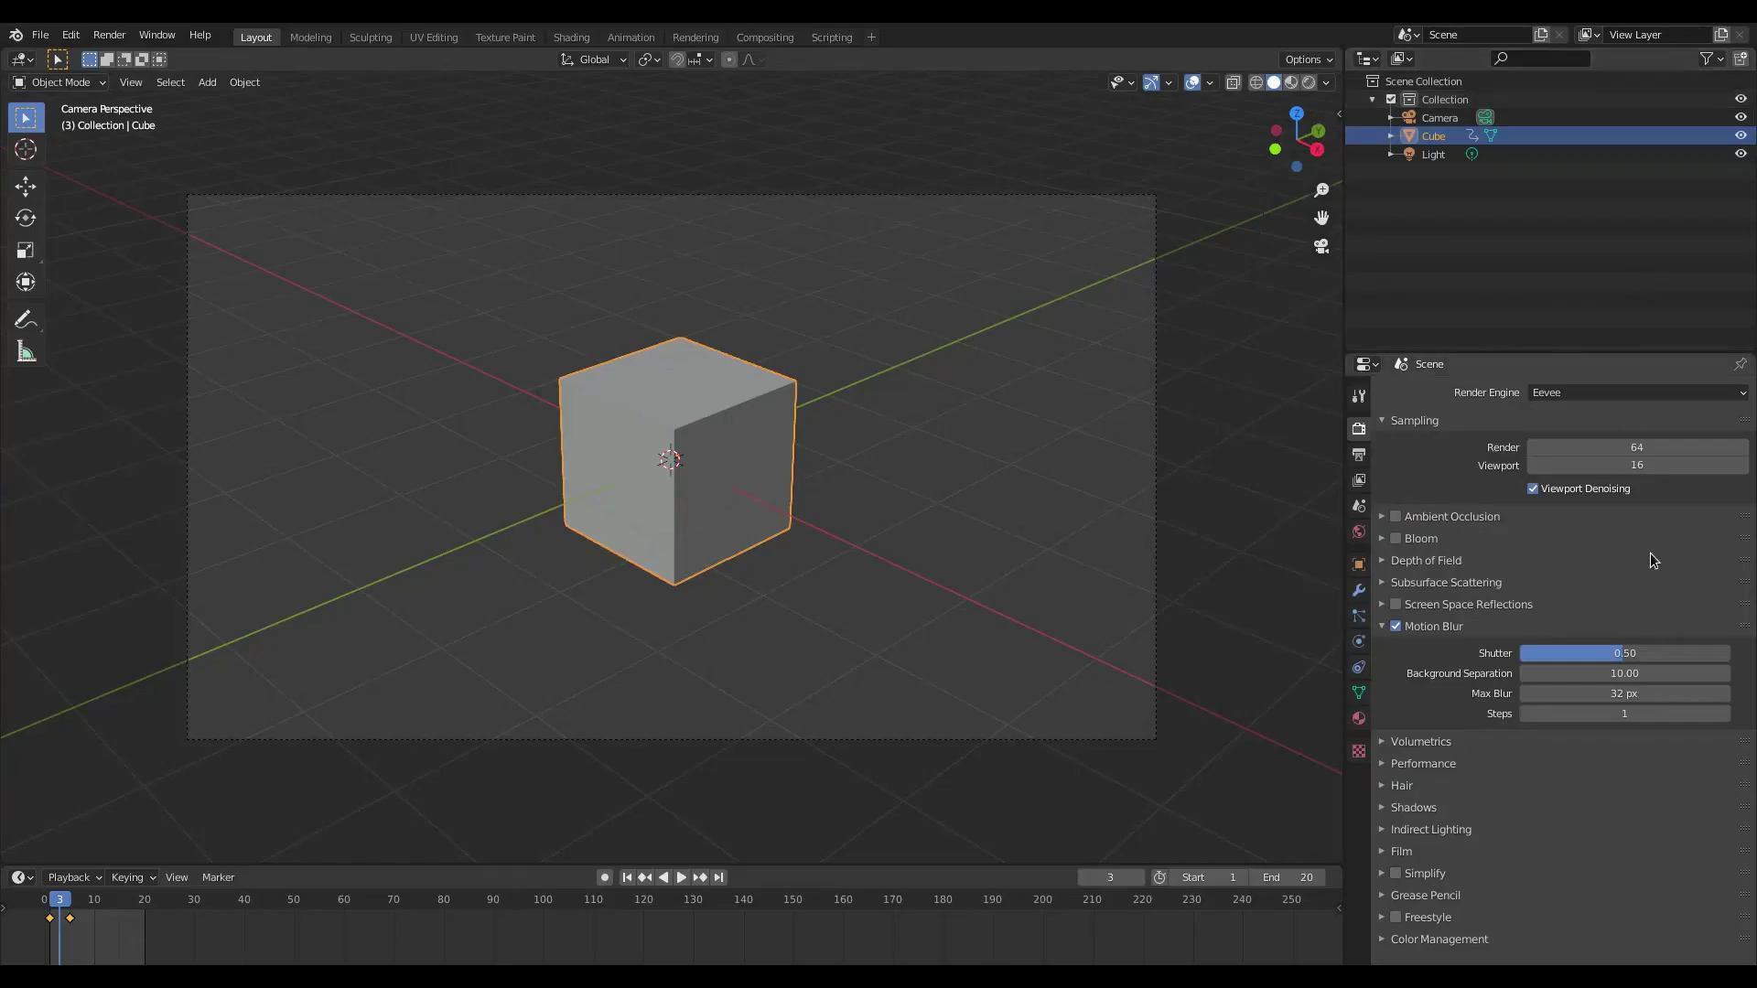
Test-render with Background Separation at 100, then set it back to 10.
{"action": "double_click", "coordinate": [1626, 672]}
{"action": "type", "text": "100"}
{"action": "key", "text": "Return"}
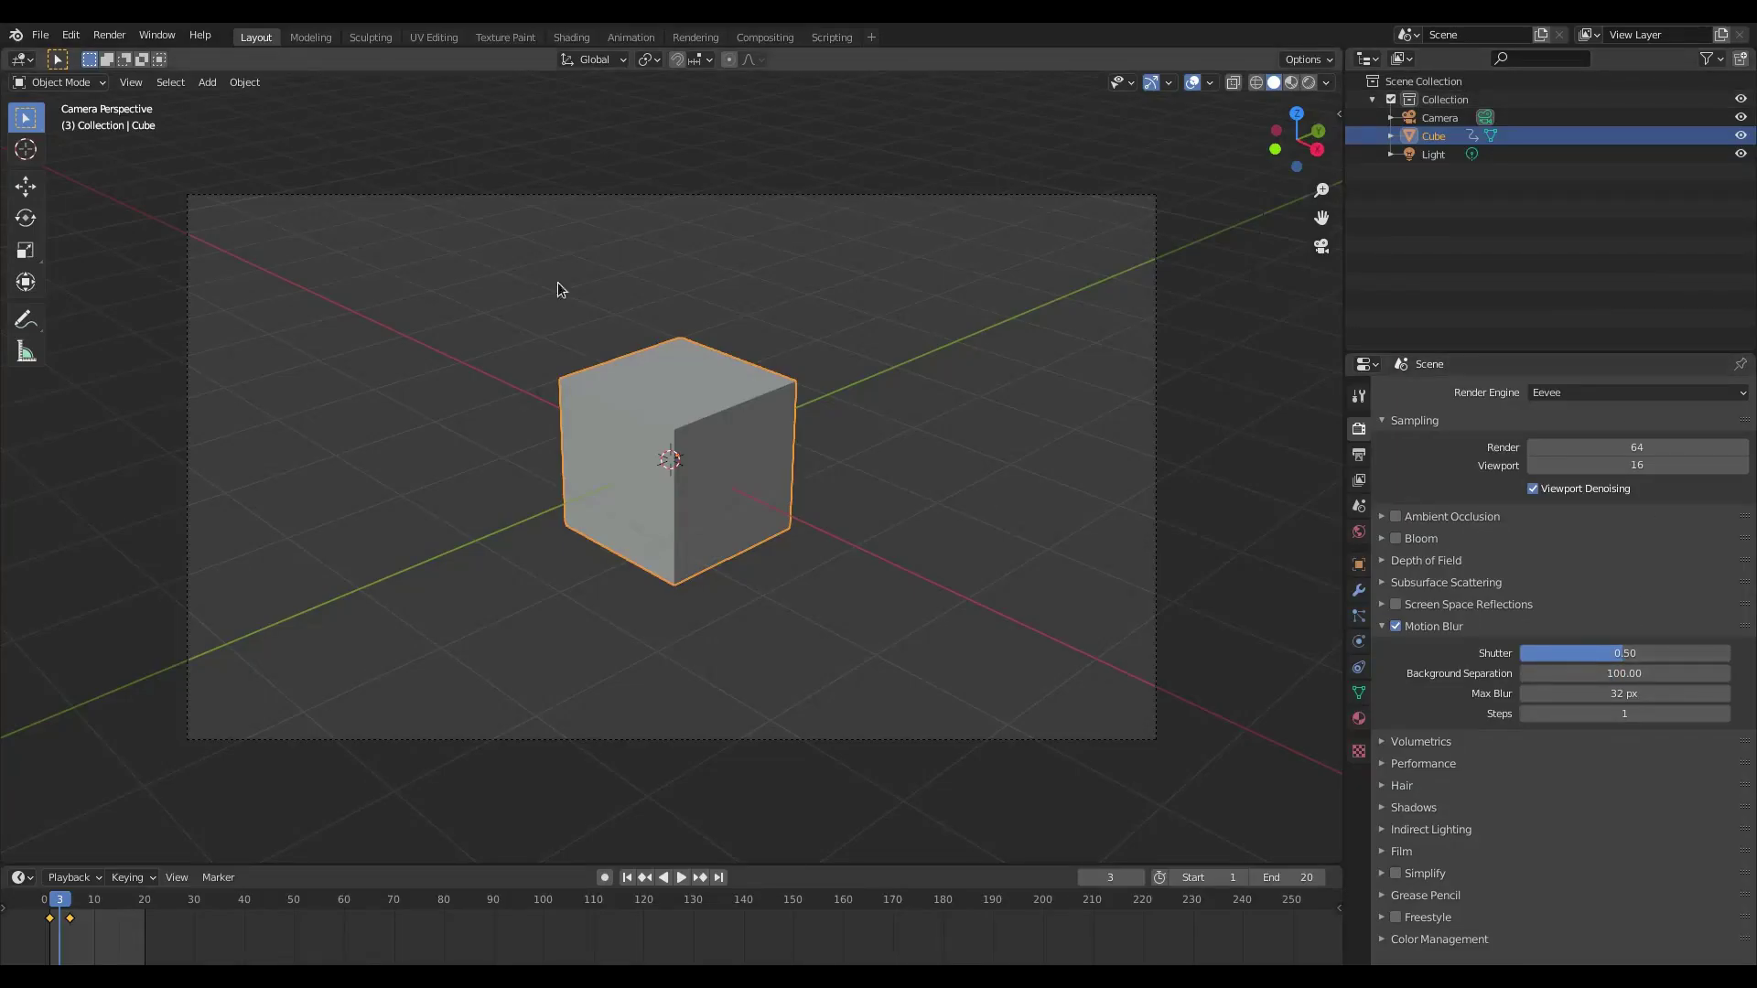
{"action": "left_click", "coordinate": [109, 34]}
{"action": "left_click", "coordinate": [133, 55]}
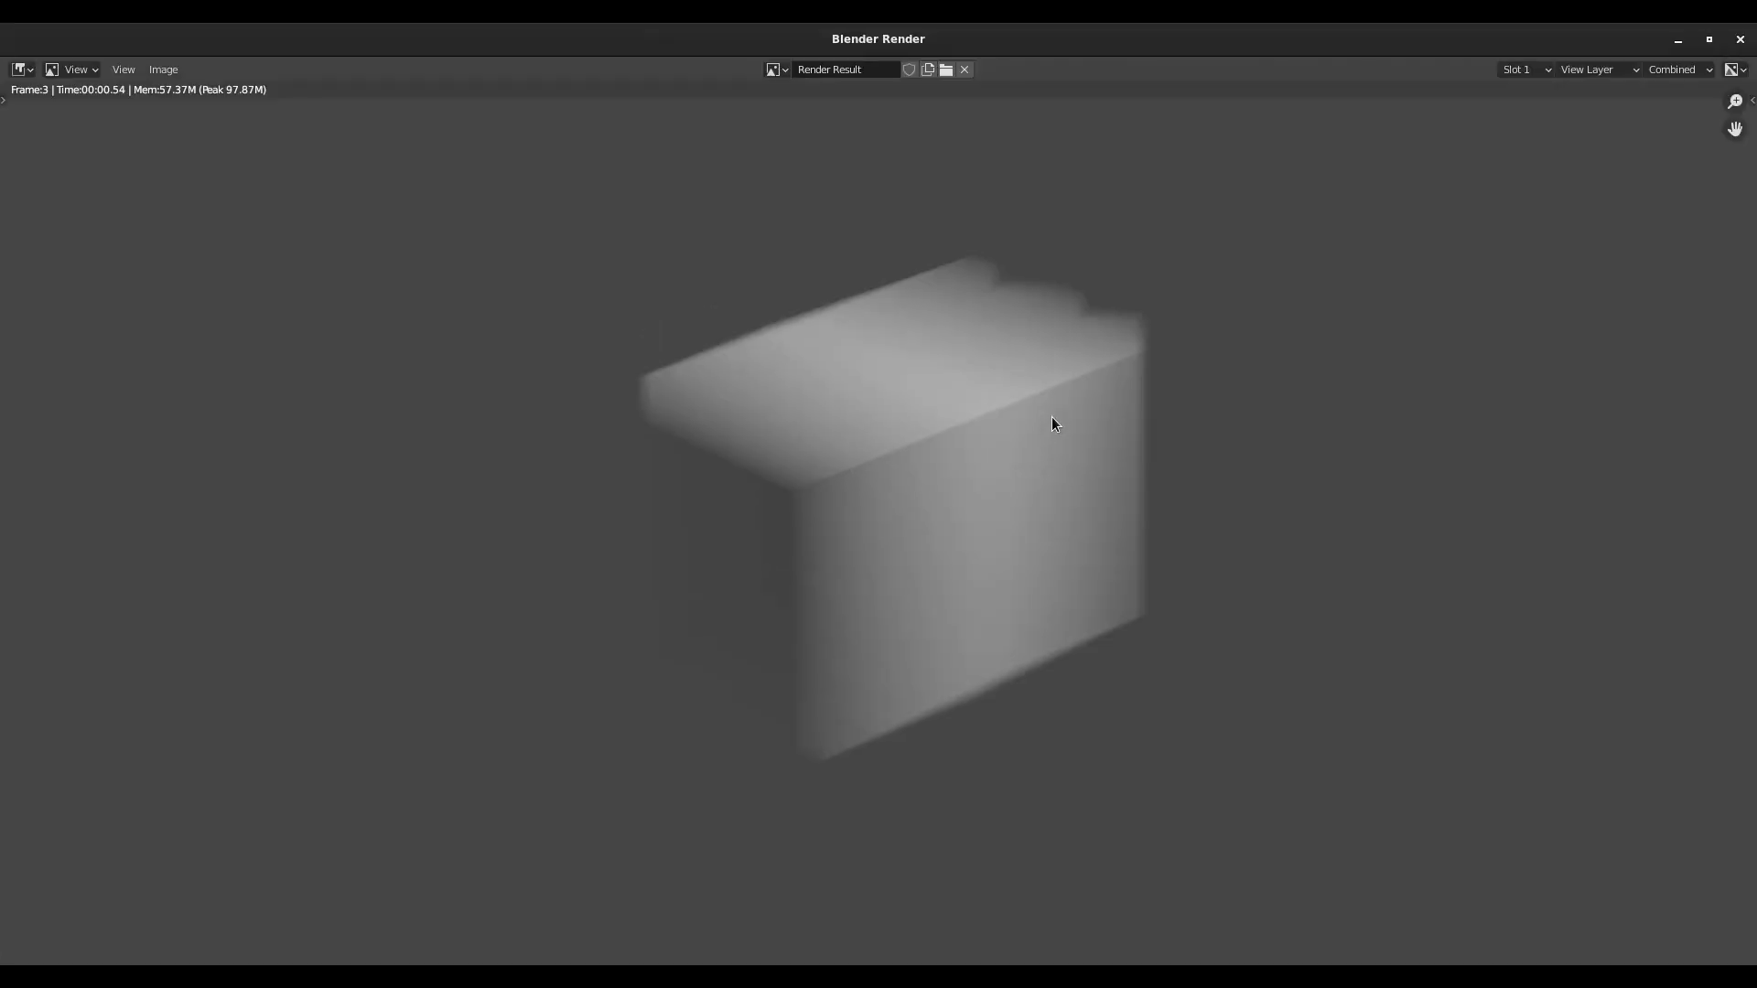
{"action": "left_click", "coordinate": [1739, 39]}
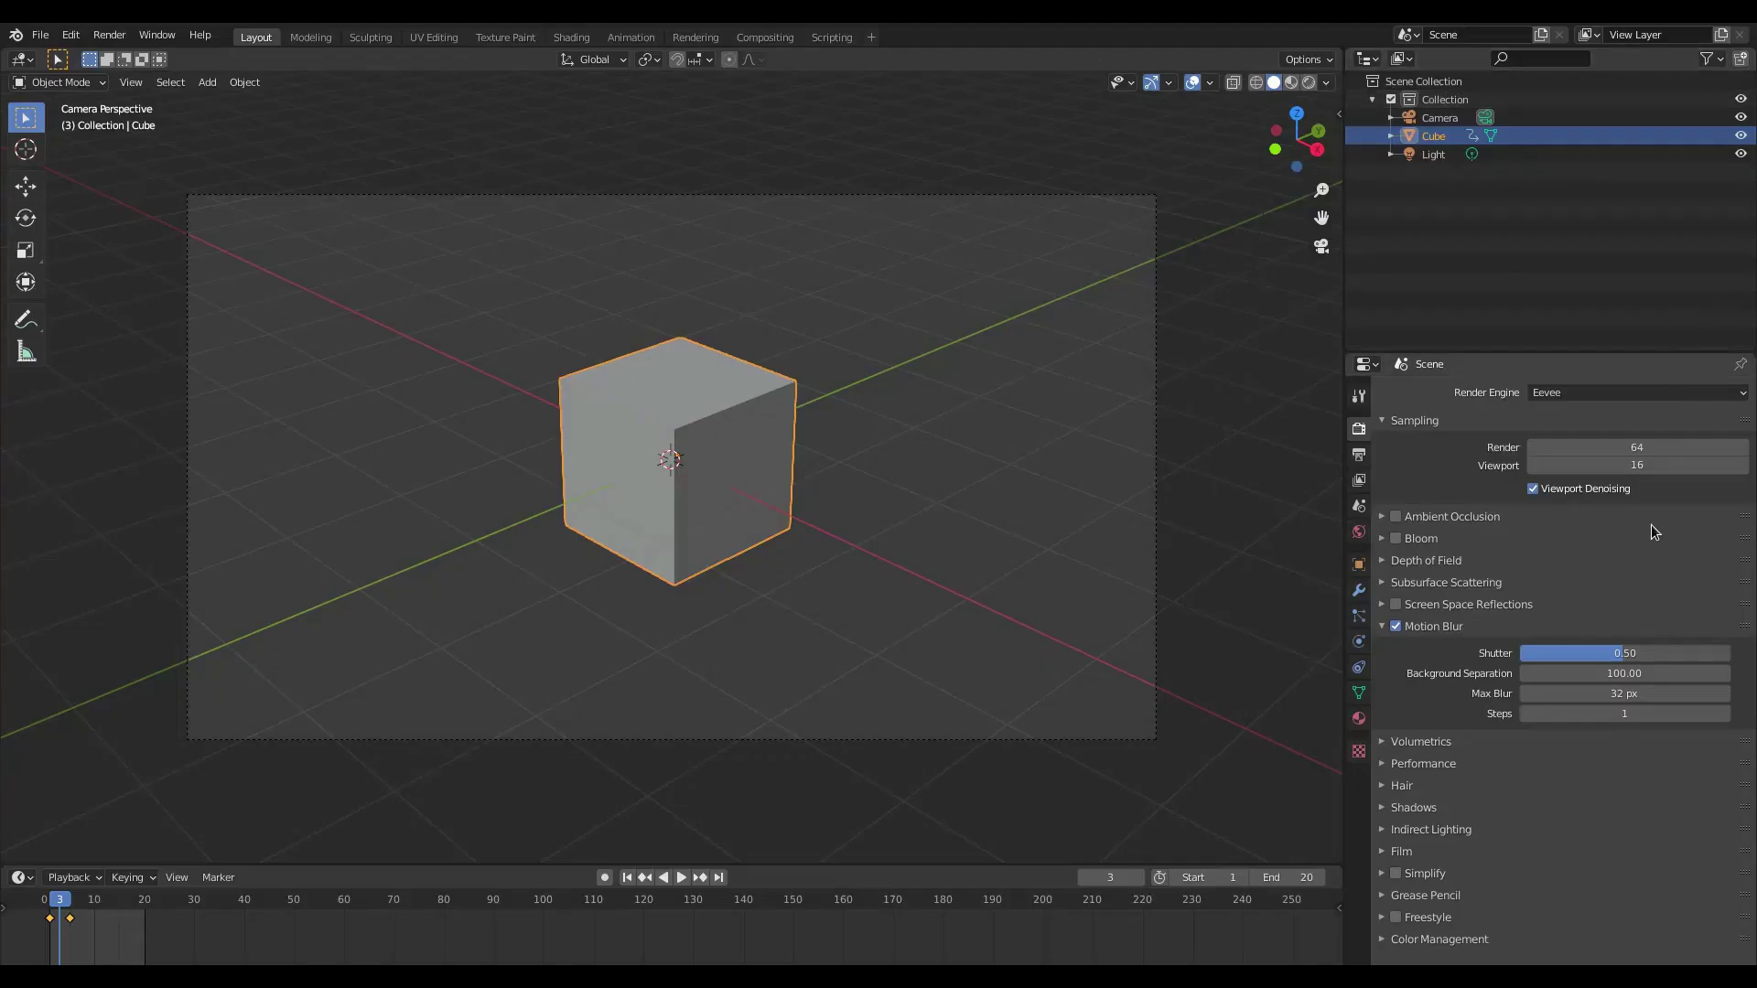
{"action": "double_click", "coordinate": [1635, 668]}
{"action": "type", "text": "10"}
{"action": "key", "text": "Return"}
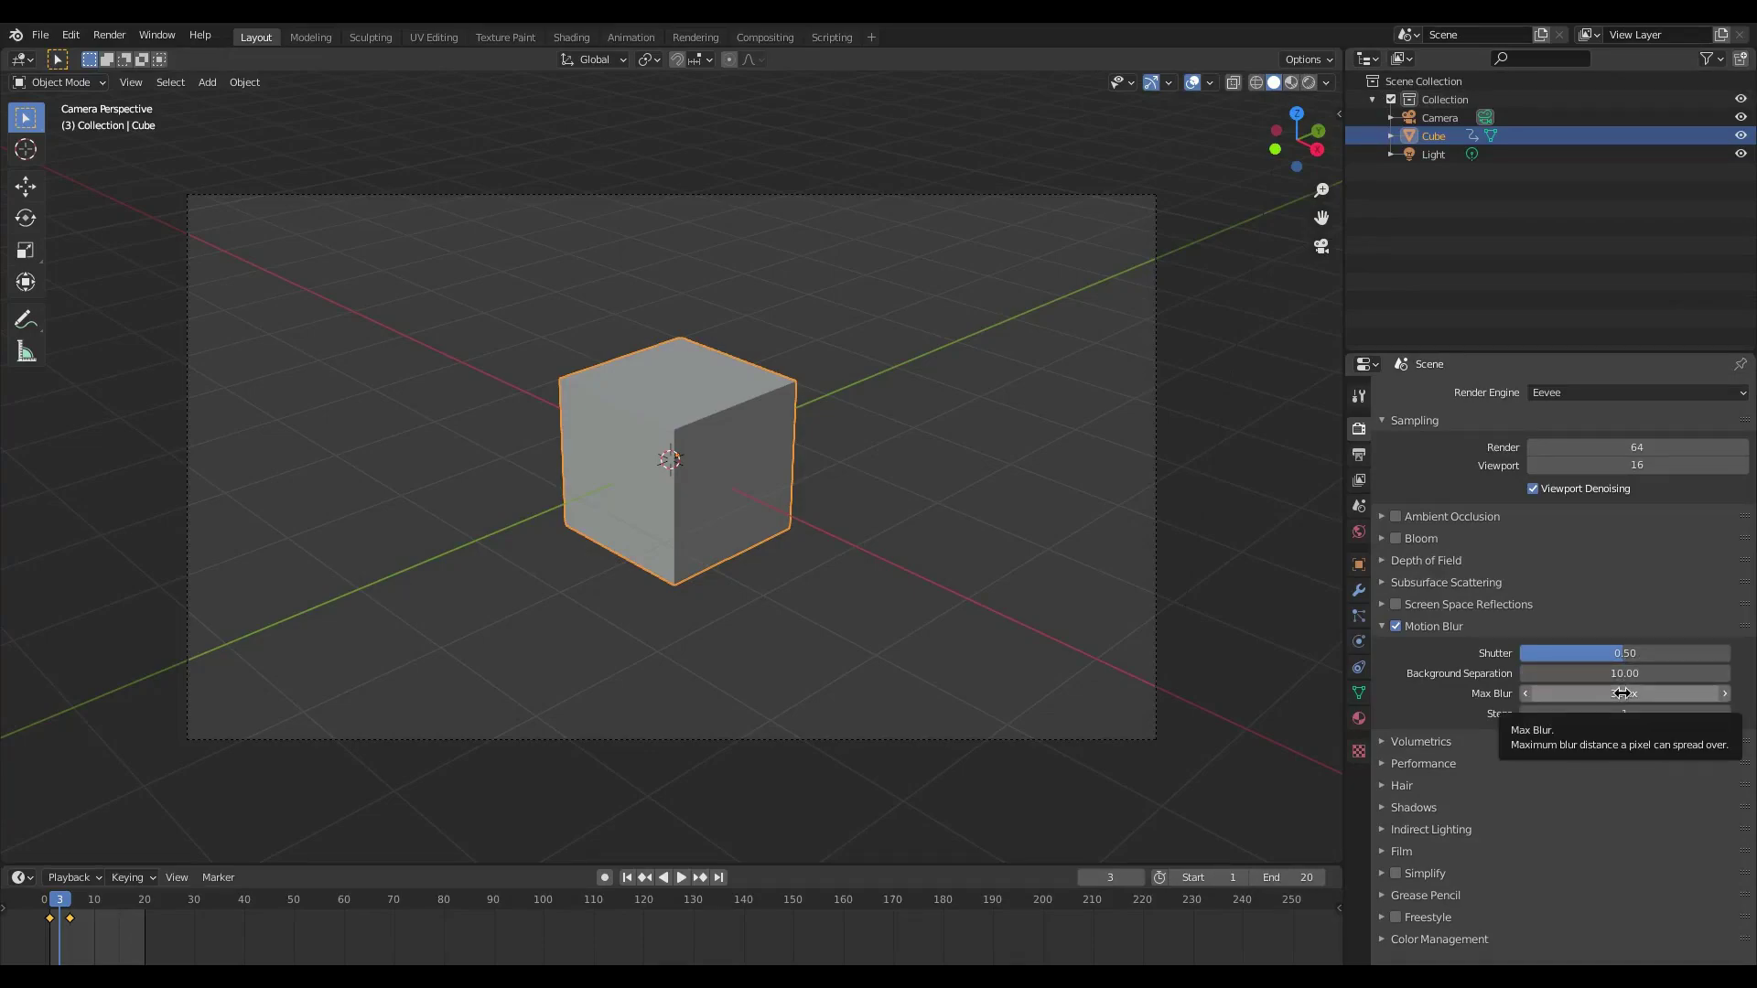
Set motion blur Max Blur to 6 px and test-render the frame.
{"action": "double_click", "coordinate": [1622, 693]}
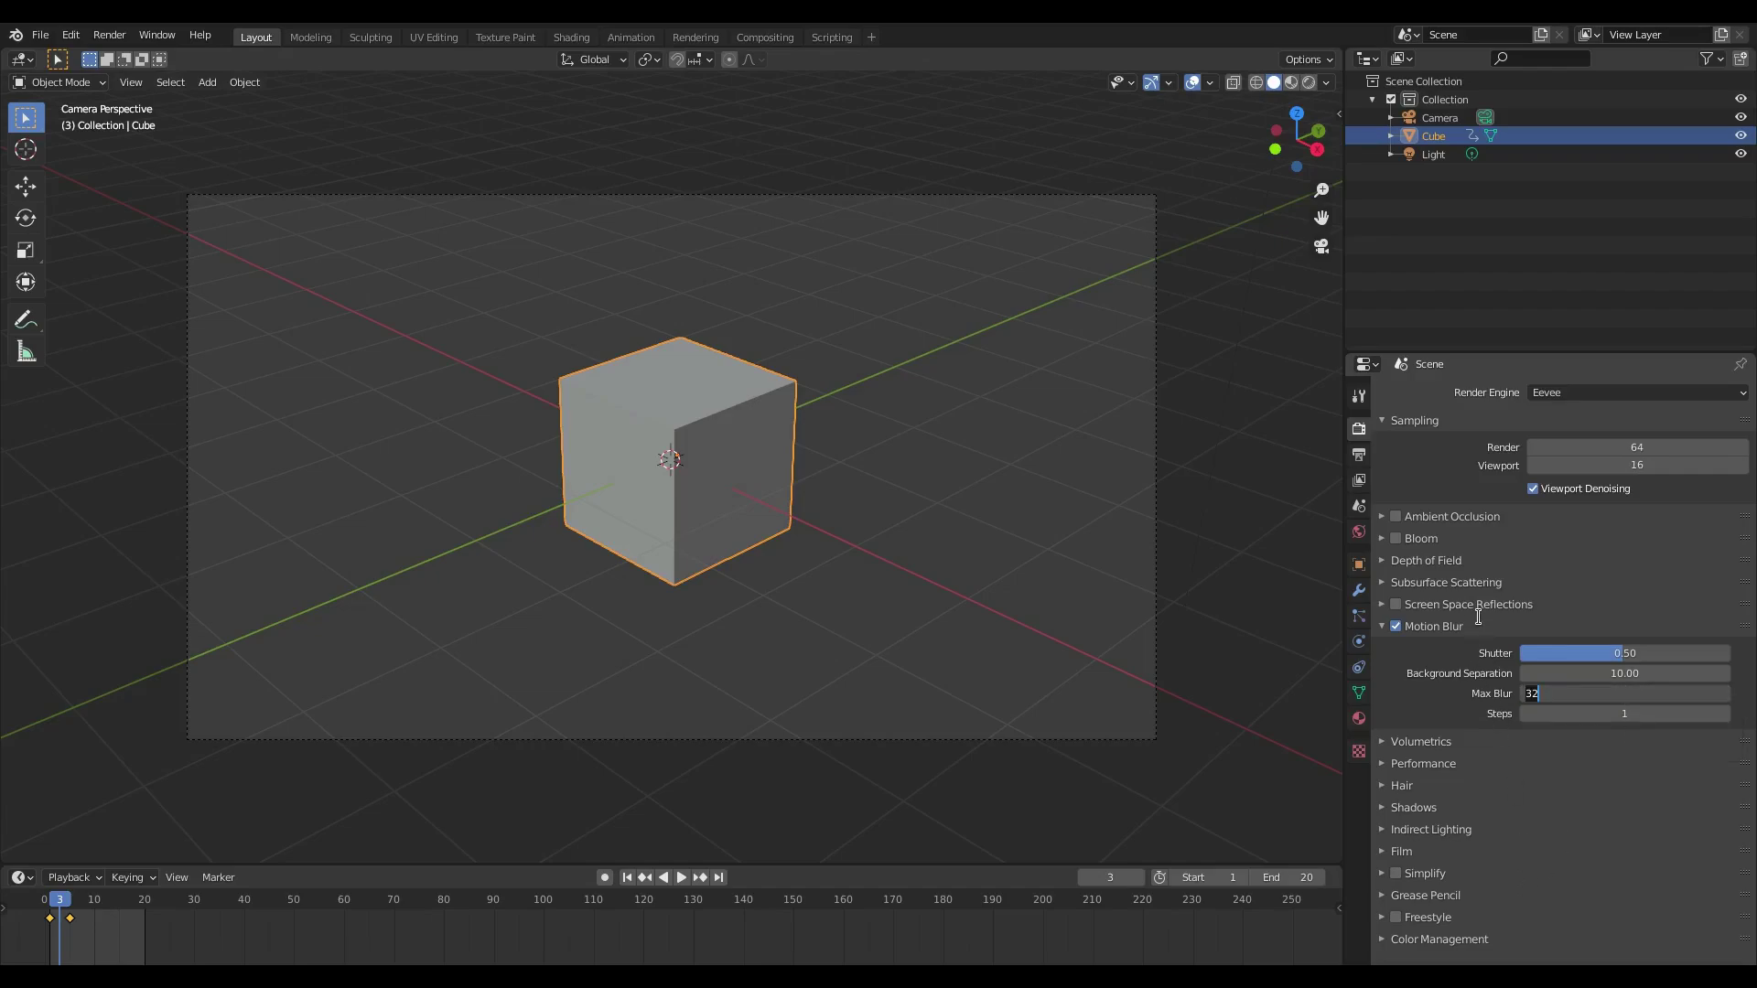
{"action": "type", "text": "6"}
{"action": "key", "text": "Return"}
{"action": "left_click", "coordinate": [109, 34]}
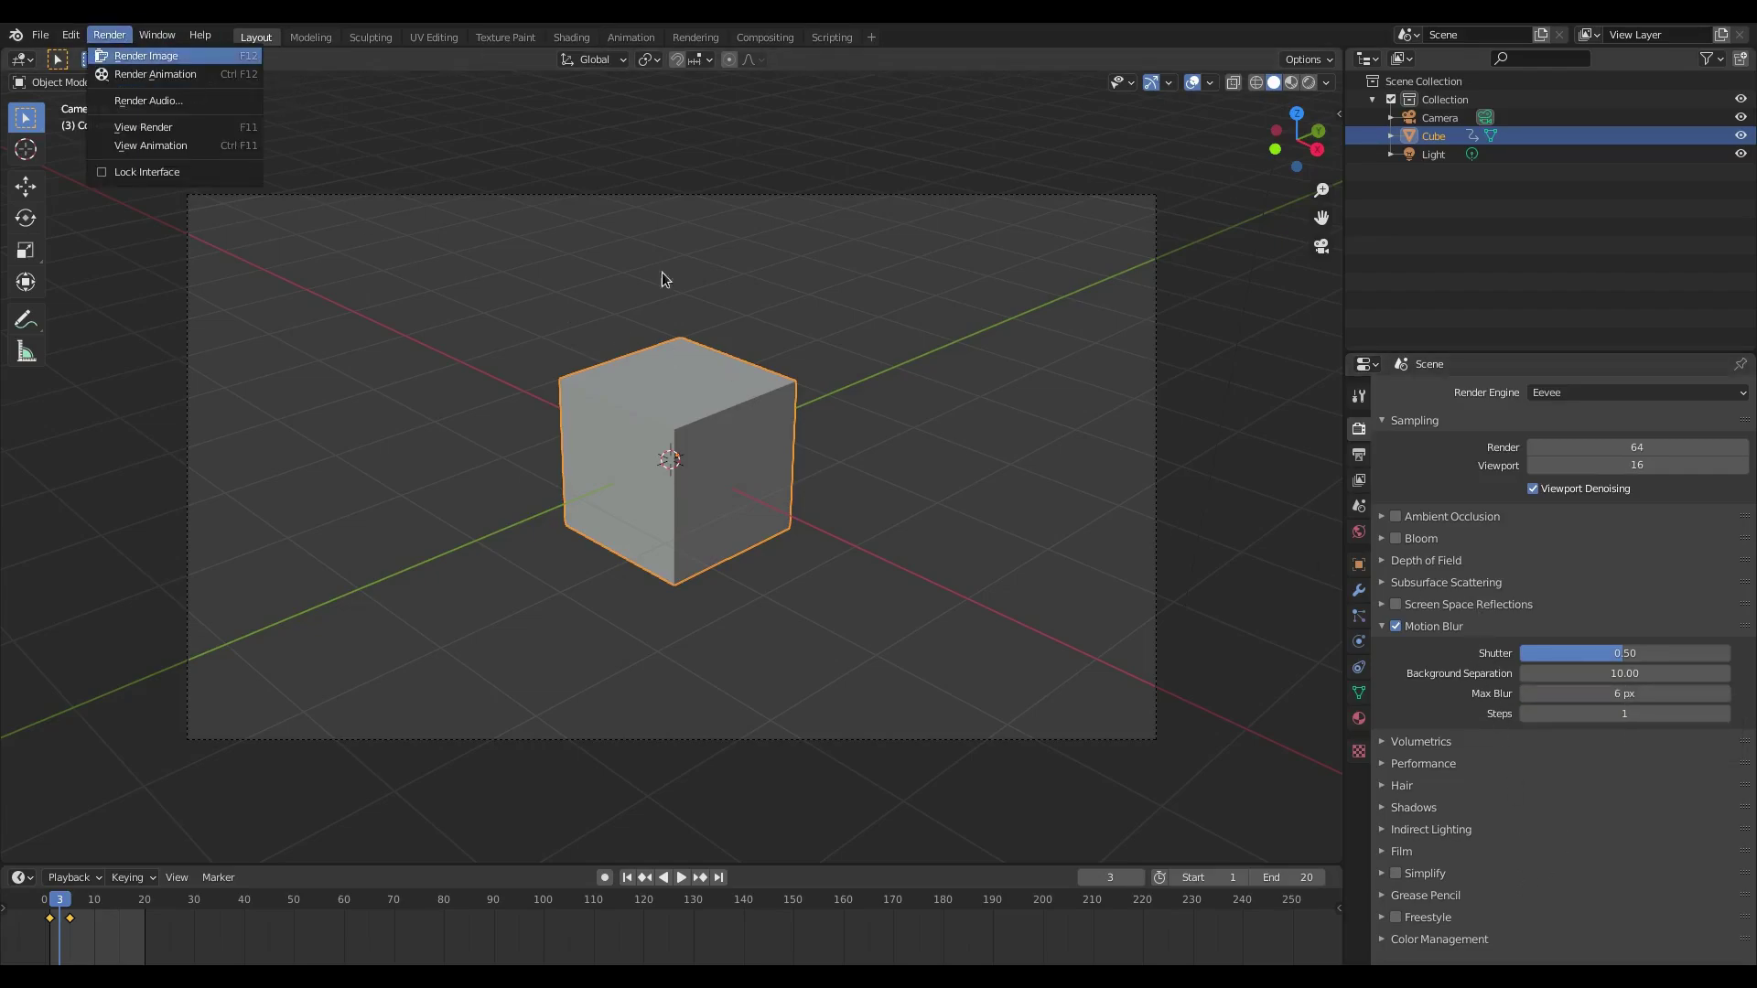
{"action": "key", "text": "F12"}
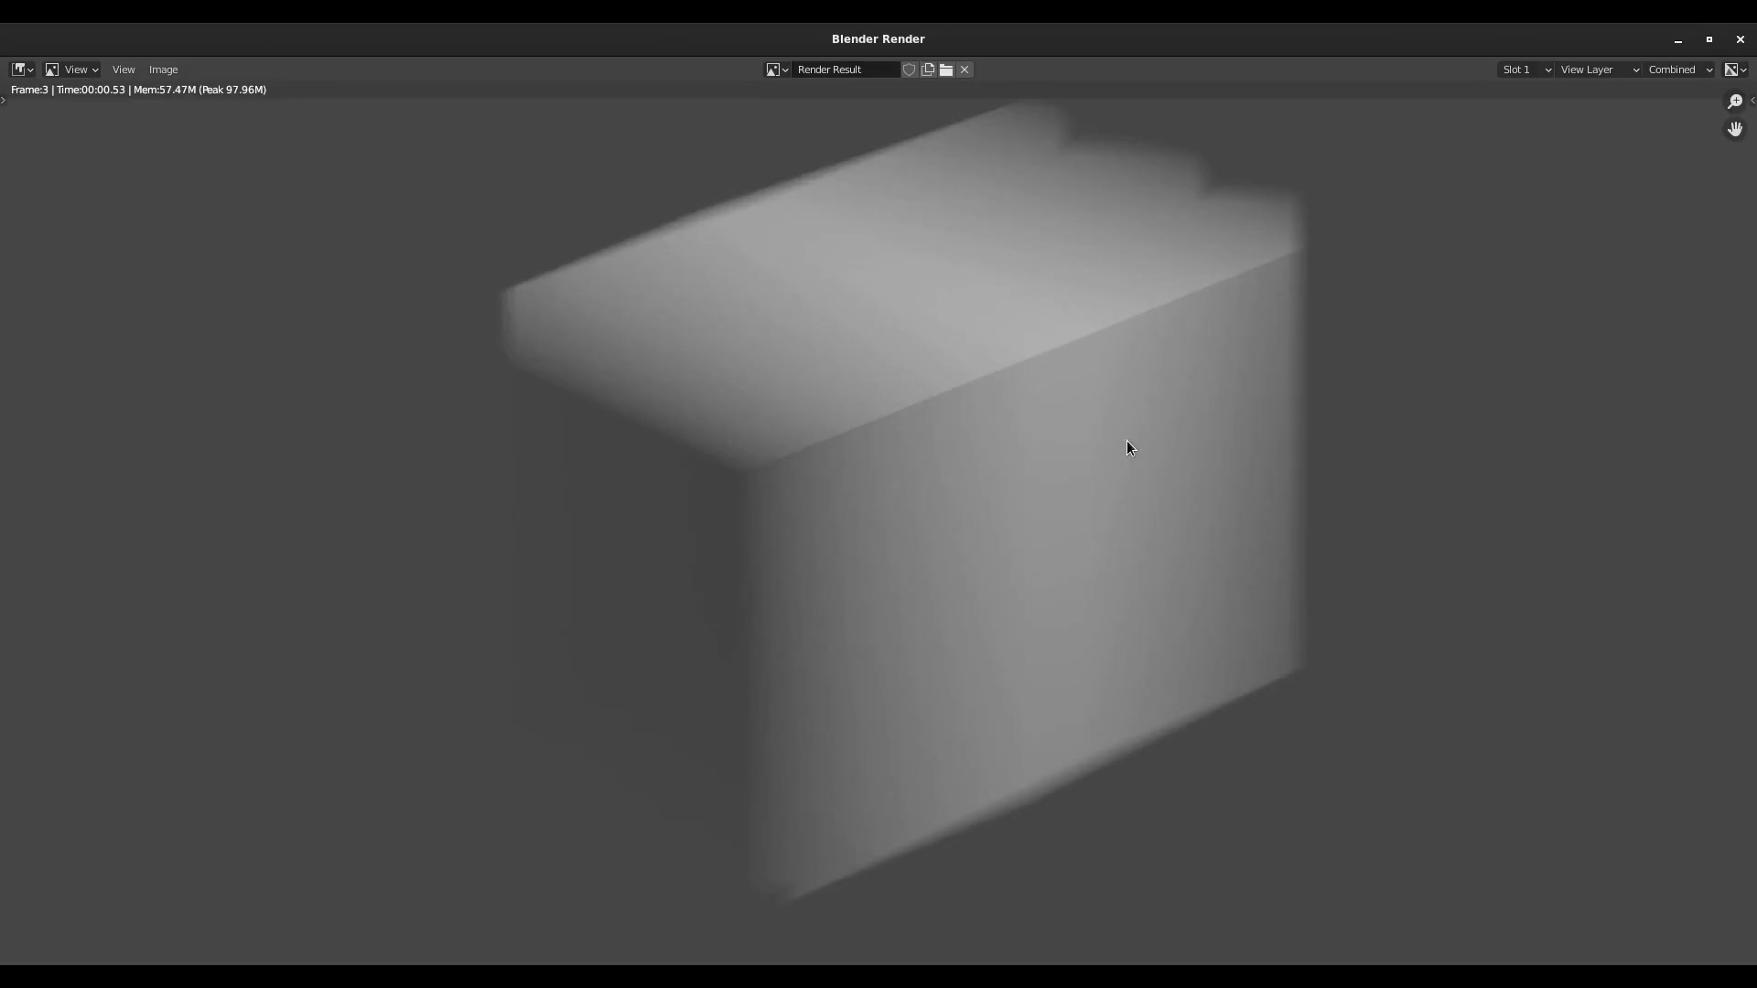
{"action": "key", "text": "Escape"}
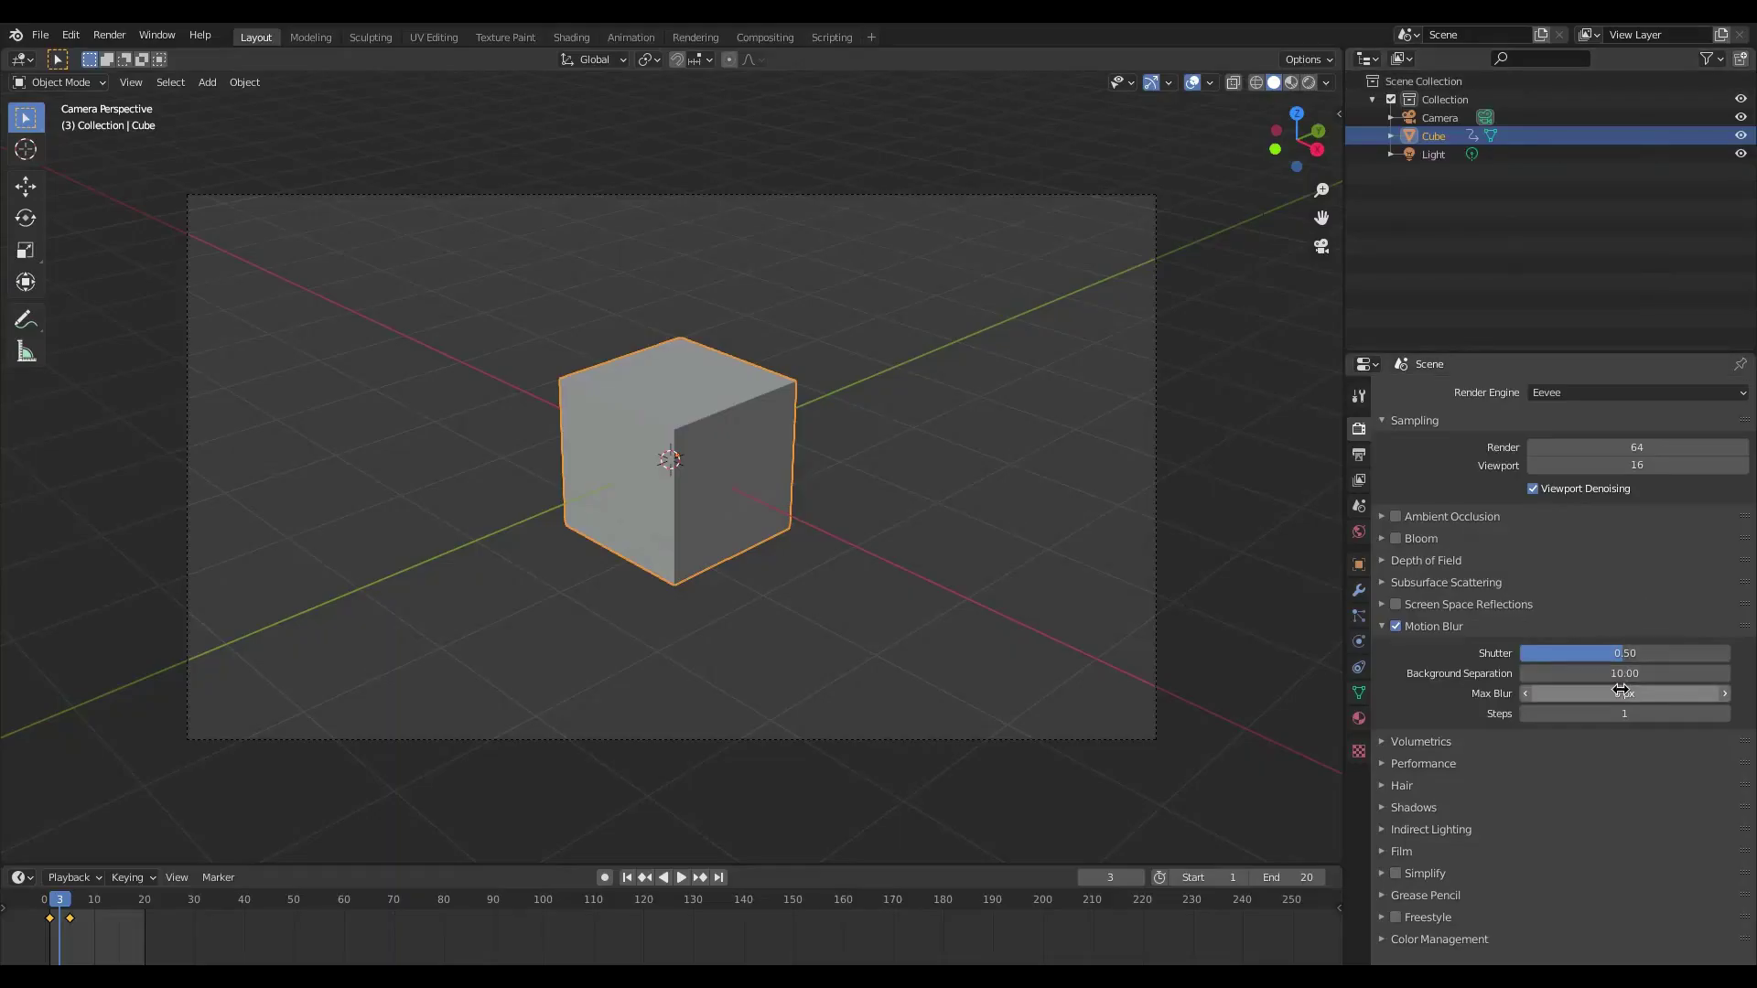
Drop Max Blur to 1 px and compare several test renders of the frame.
{"action": "left_click_drag", "start_coordinate": [1624, 692], "coordinate": [1547, 693]}
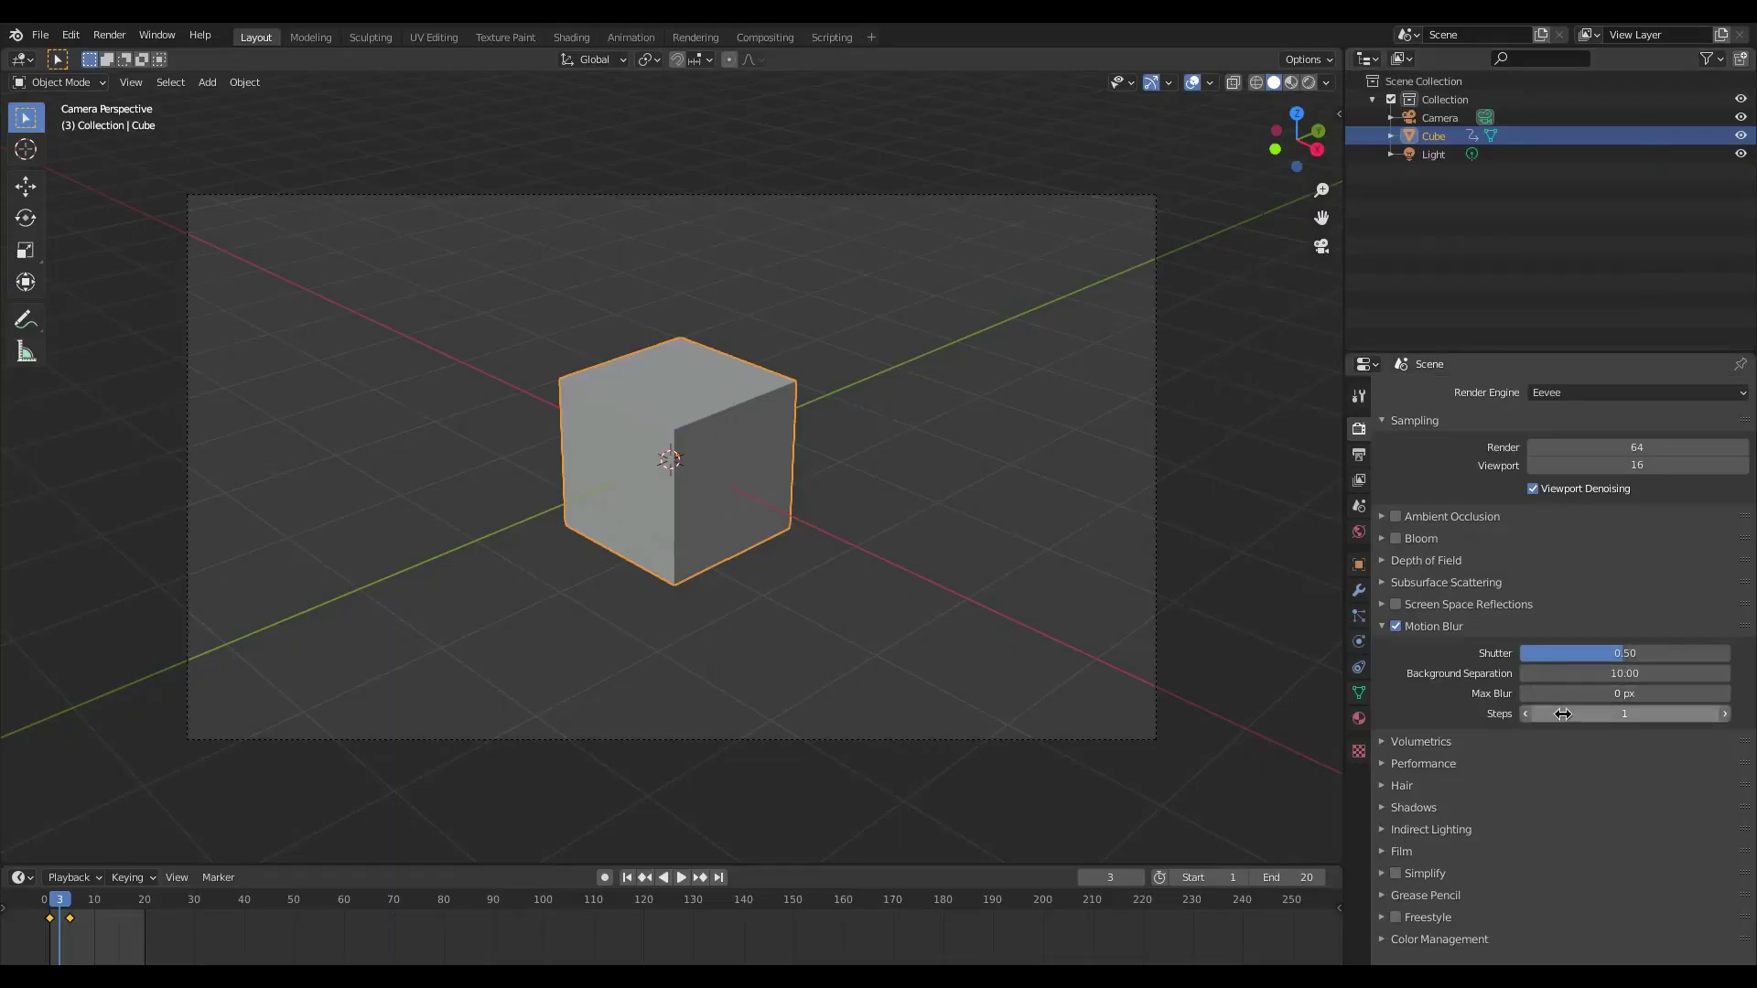
{"action": "left_click", "coordinate": [110, 33]}
{"action": "key", "text": "F12"}
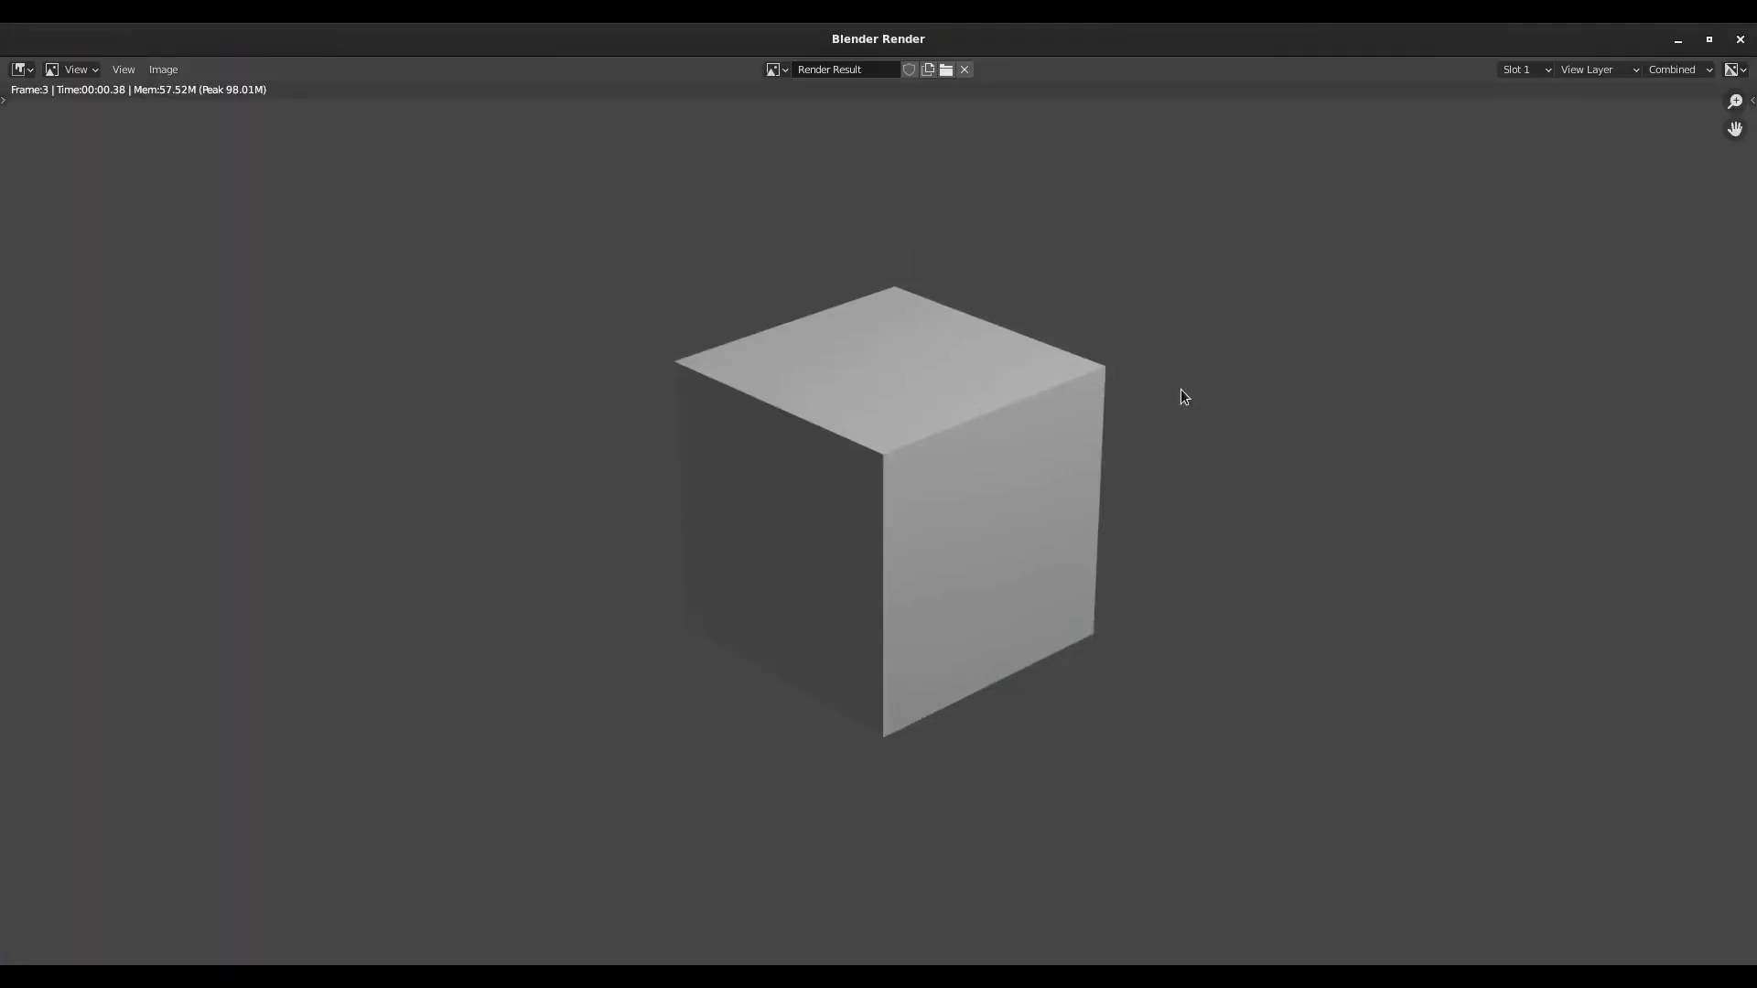
{"action": "left_click", "coordinate": [1740, 39]}
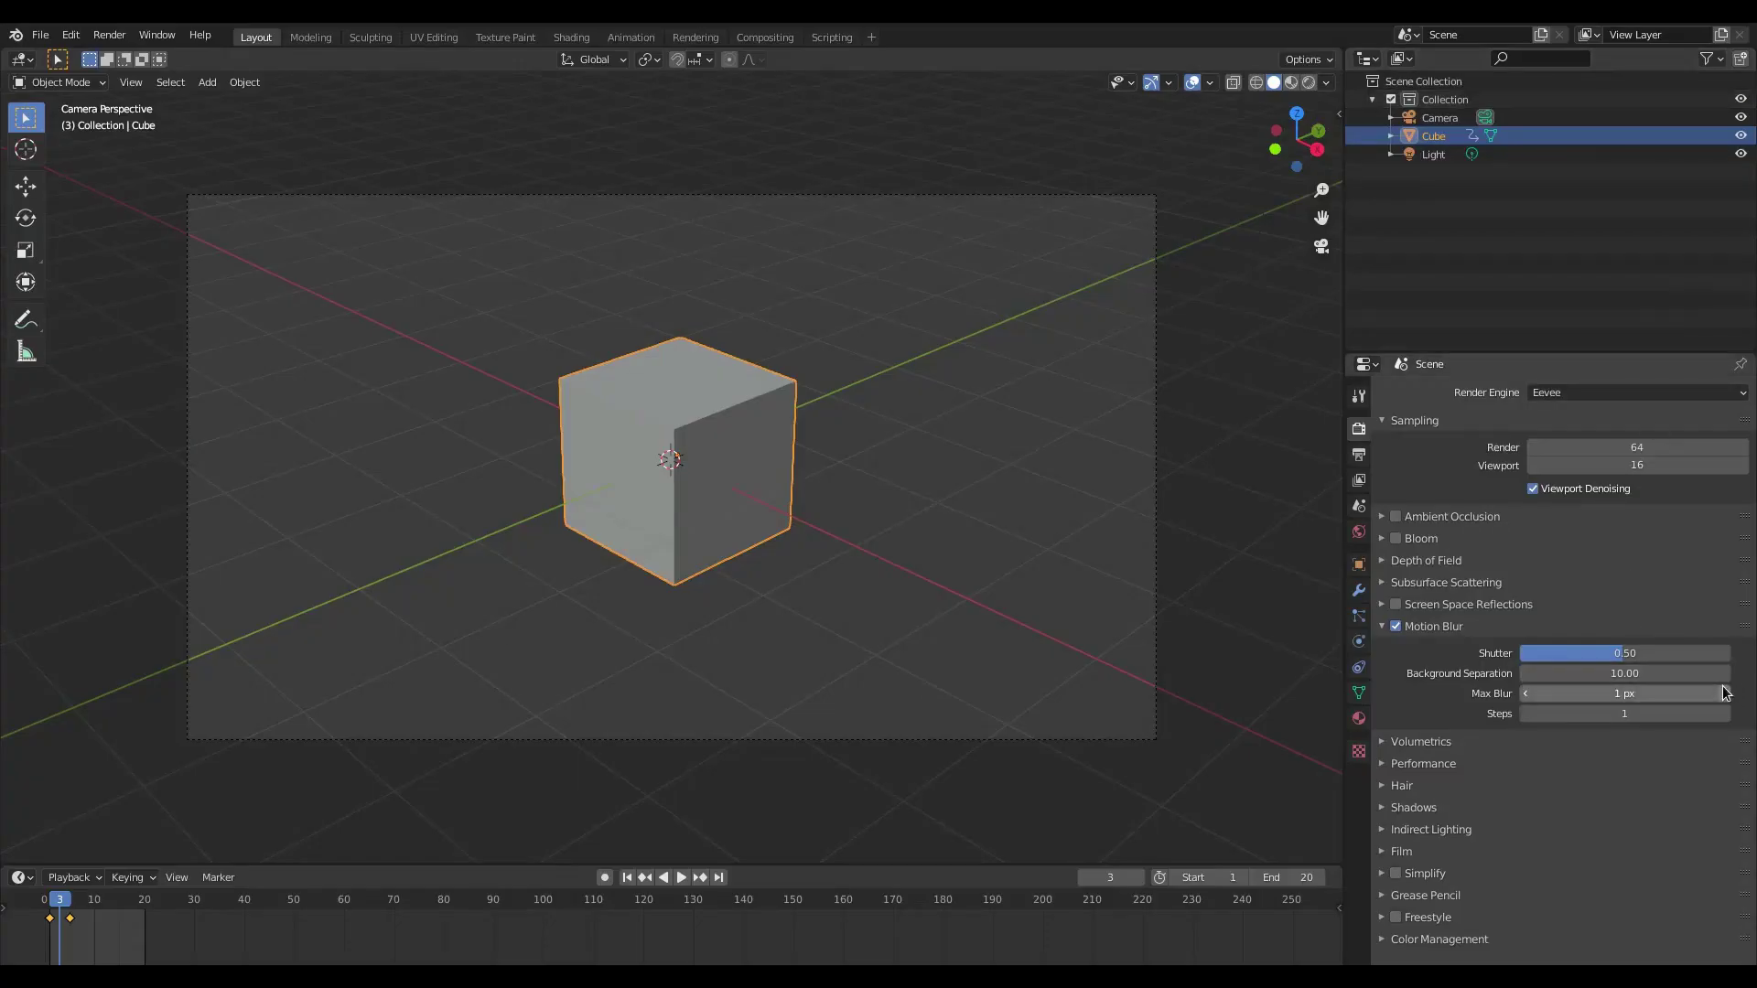
{"action": "left_click", "coordinate": [121, 34]}
{"action": "key", "text": "F12"}
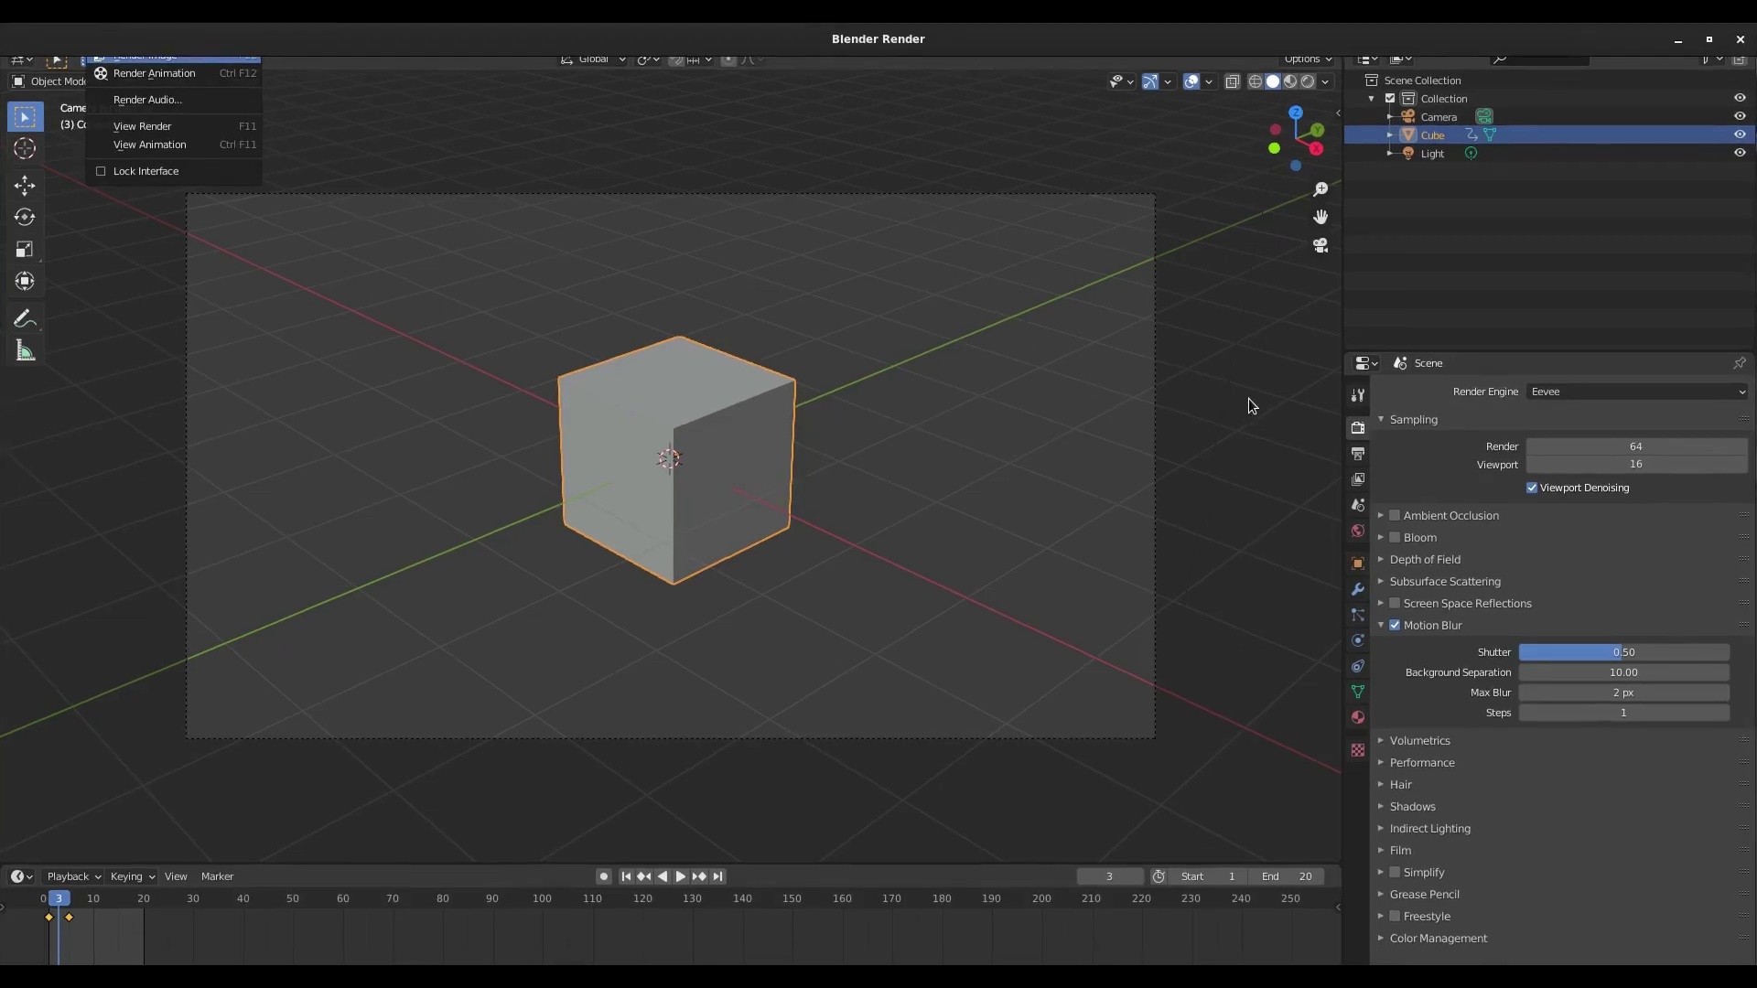
{"action": "left_click", "coordinate": [1739, 39]}
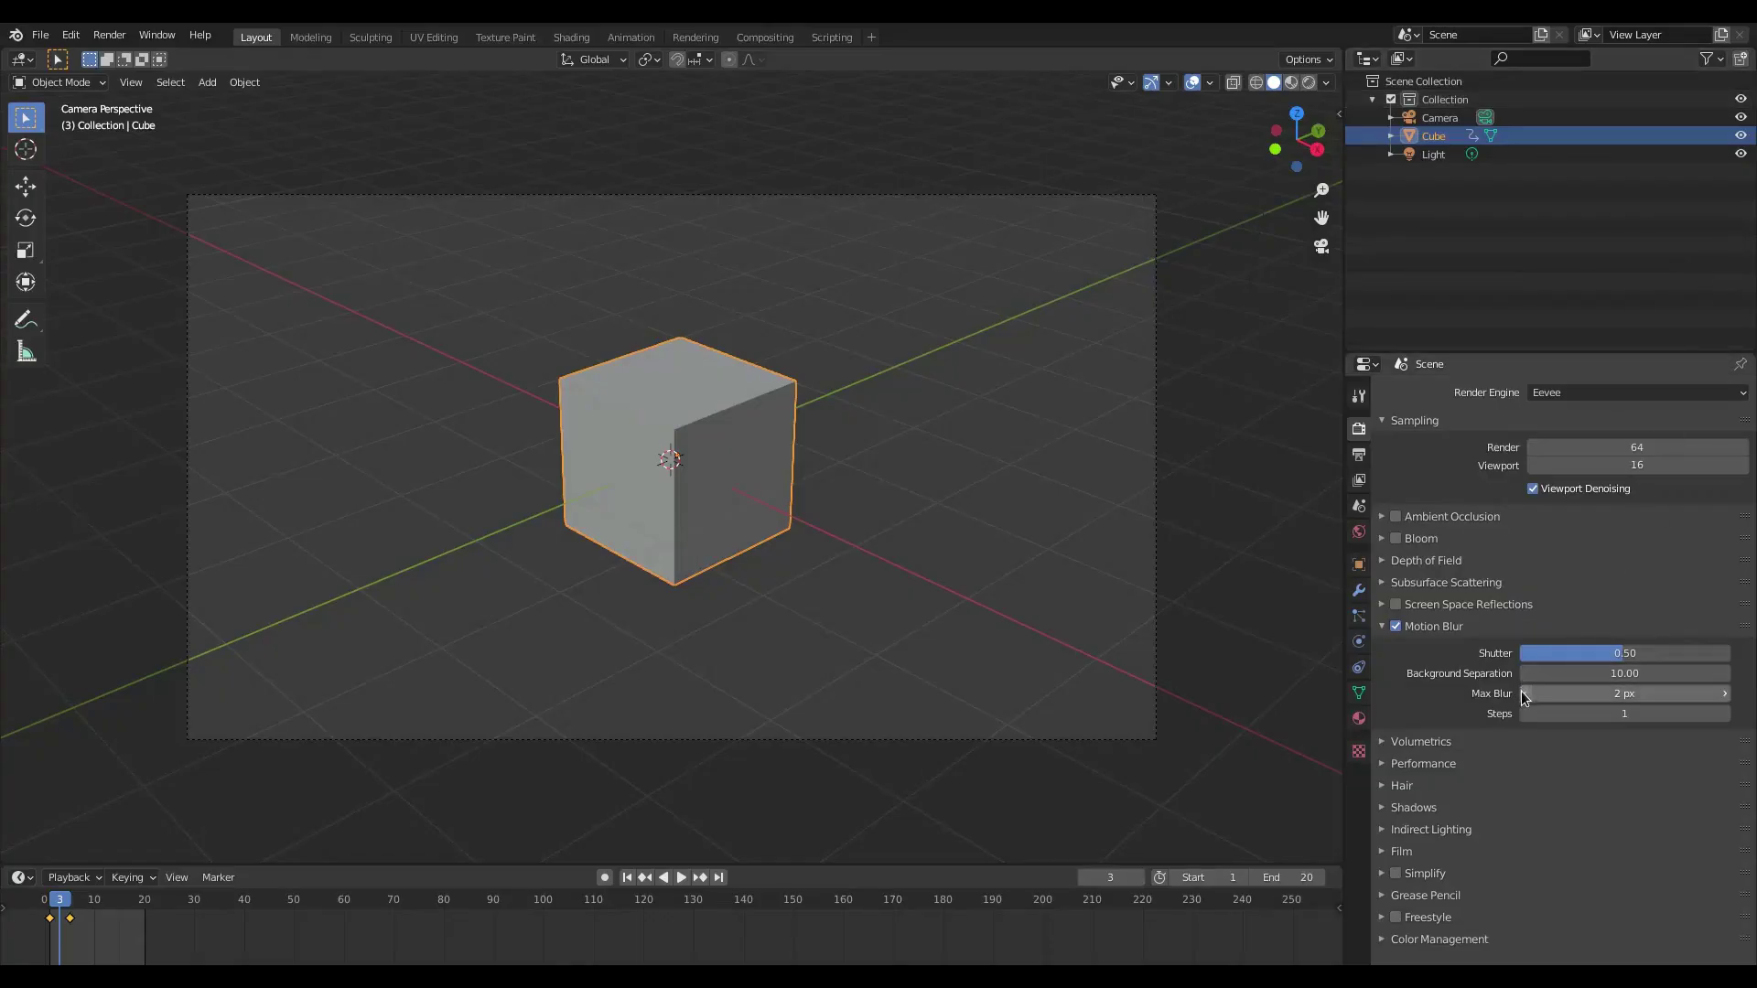
{"action": "left_click", "coordinate": [109, 33]}
{"action": "key", "text": "F12"}
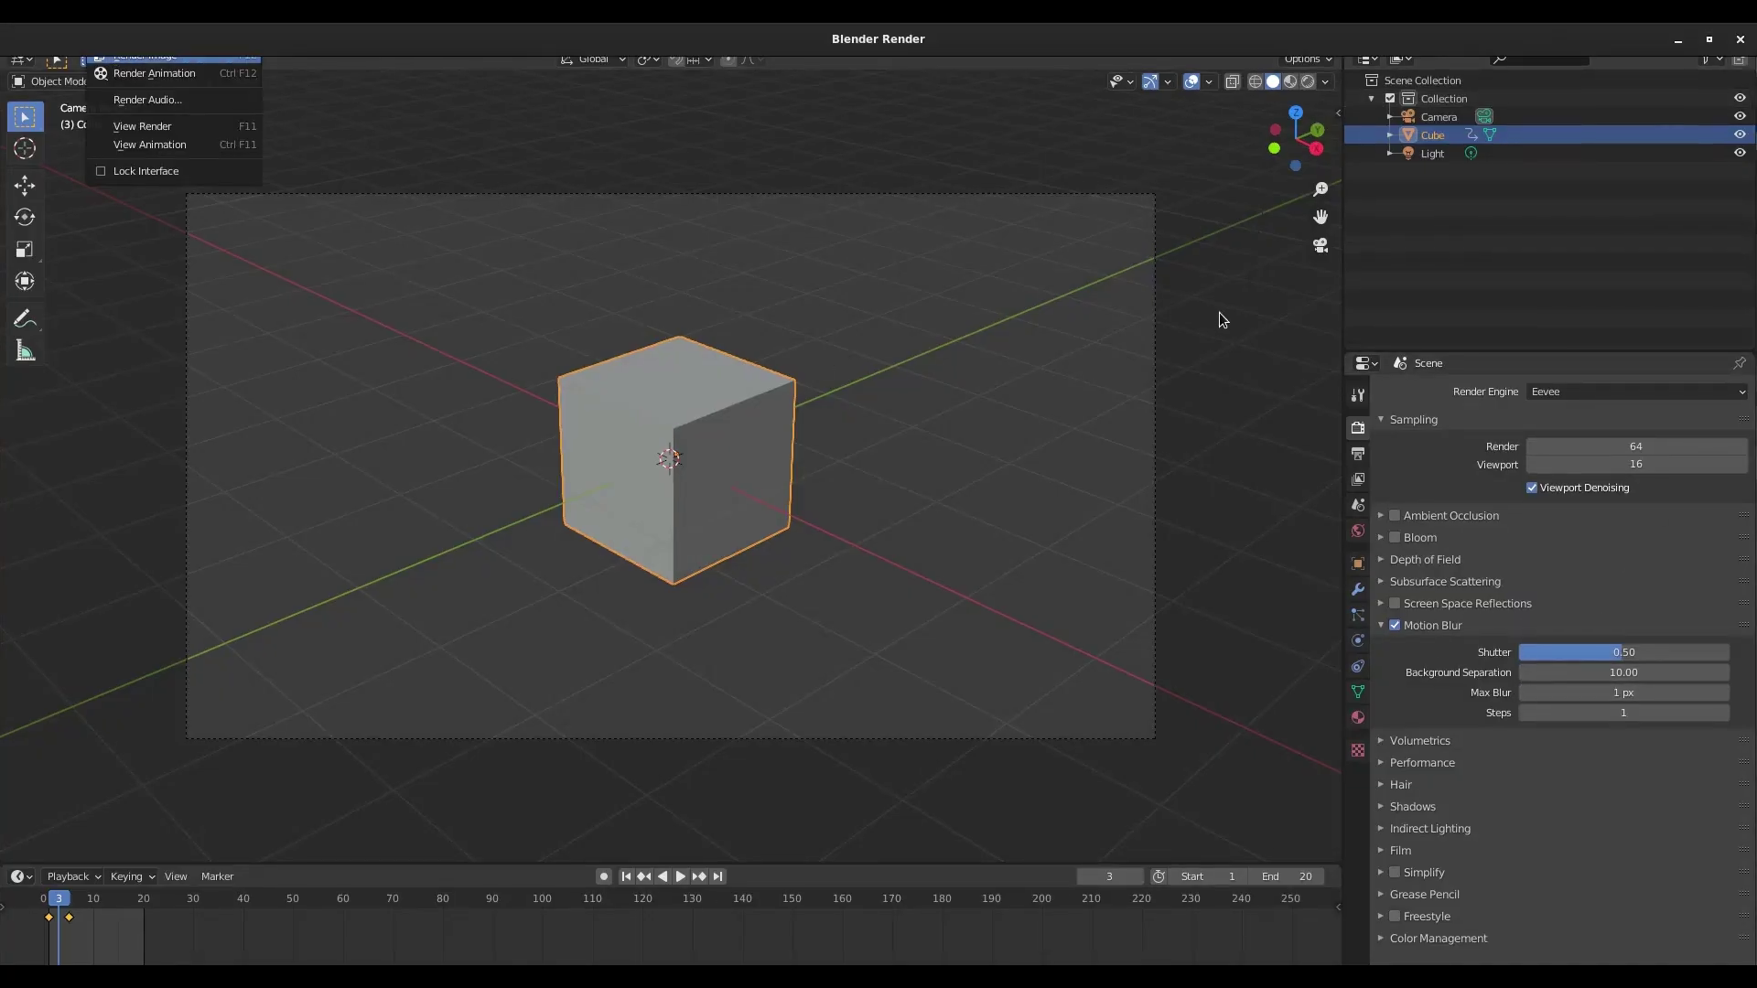
{"action": "left_click", "coordinate": [1739, 38]}
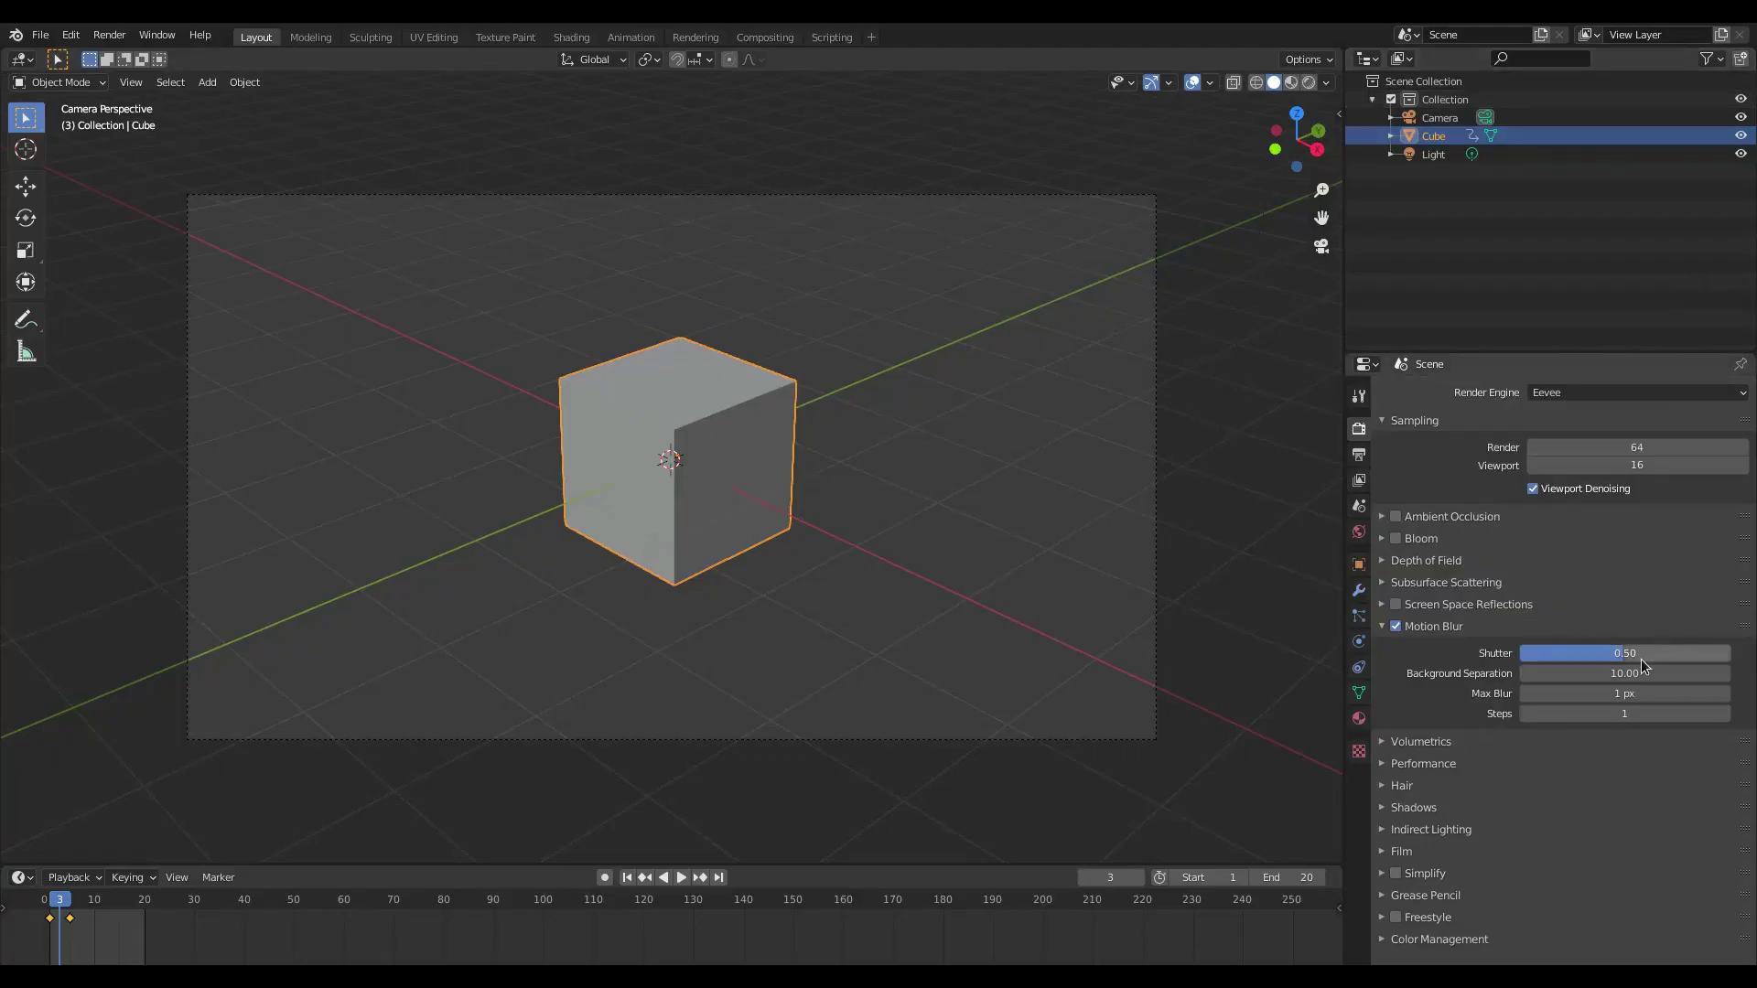
Set motion blur Max Blur back to 32 px.
{"action": "left_click", "coordinate": [1645, 694]}
{"action": "type", "text": "32"}
{"action": "key", "text": "Return"}
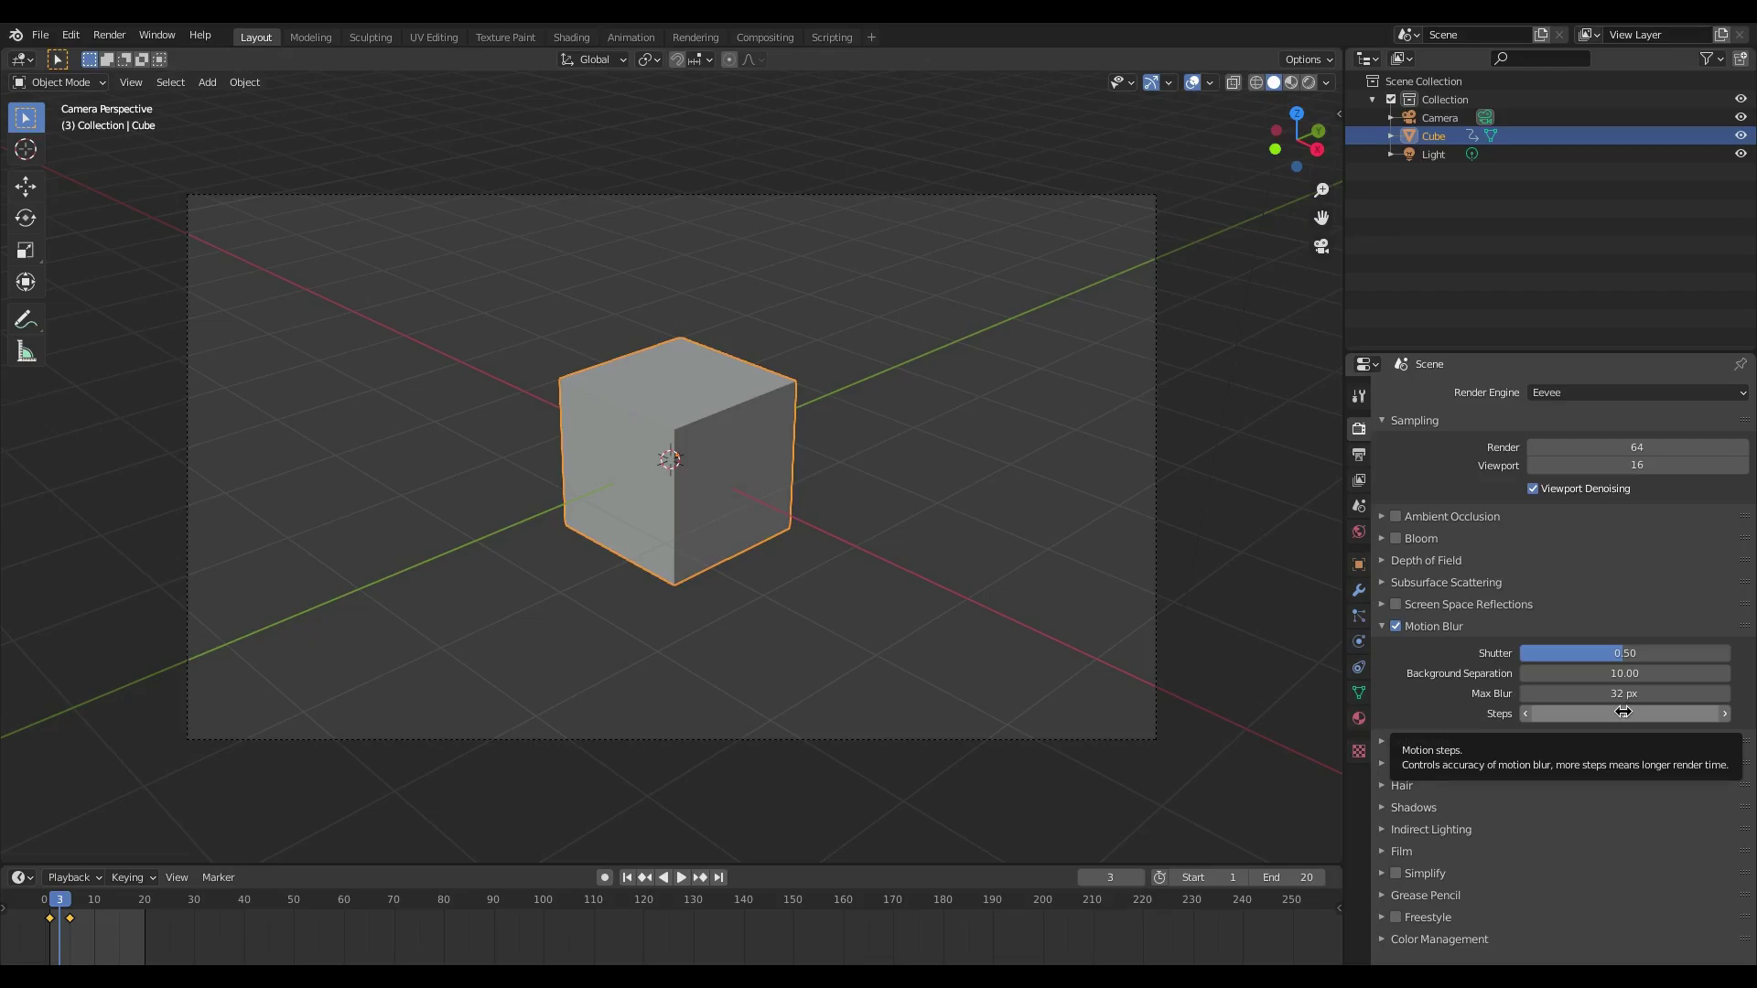
Keep Steps at 1, lower Shutter to 0.03, and test-render the frame.
{"action": "left_click", "coordinate": [1622, 713]}
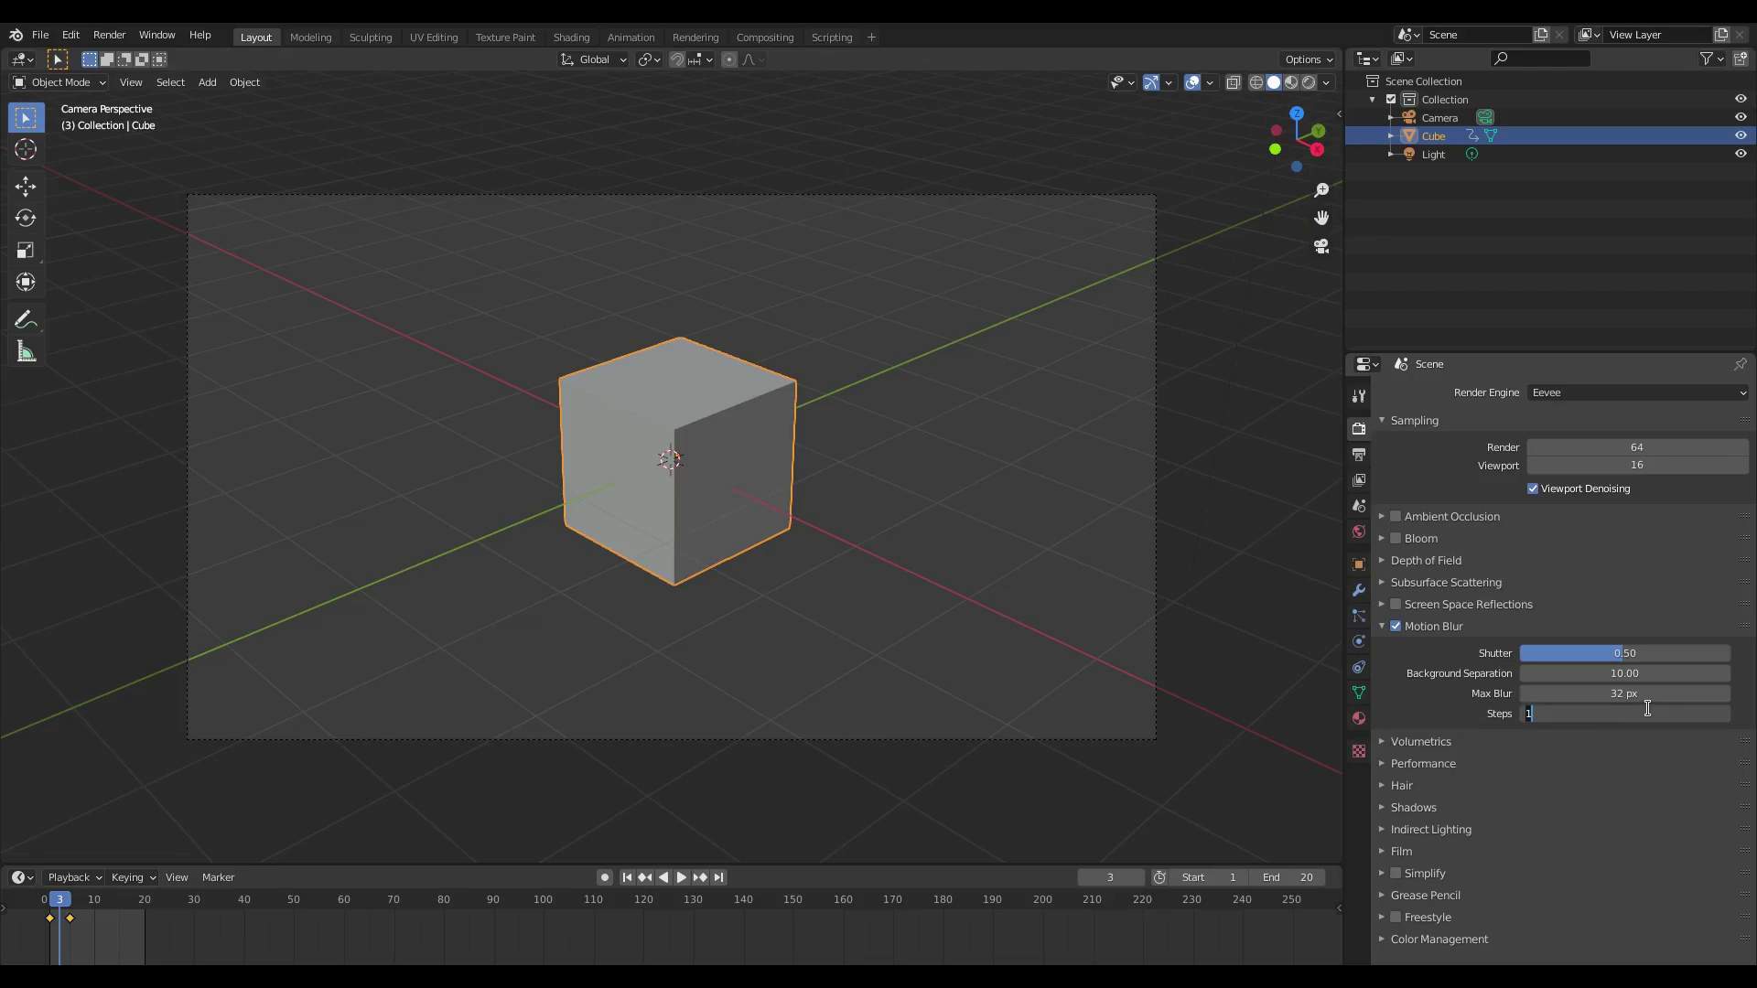
{"action": "key", "text": "Return"}
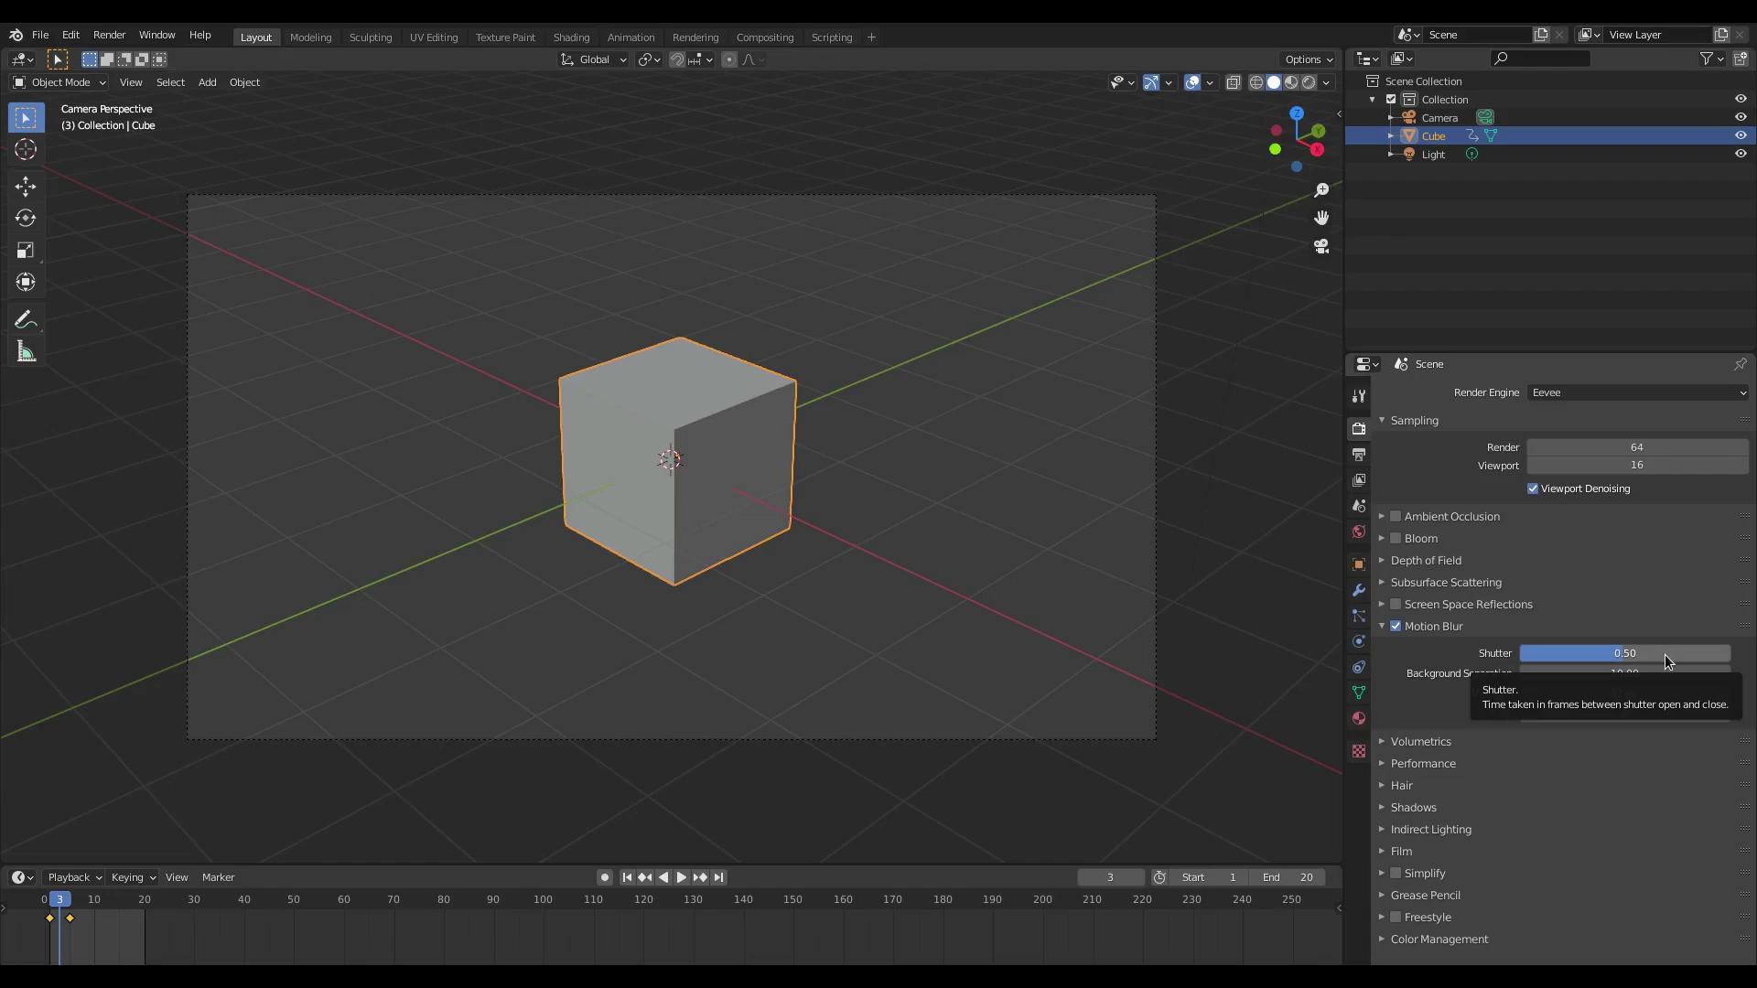
{"action": "left_click_drag", "start_coordinate": [1665, 655], "coordinate": [1564, 655]}
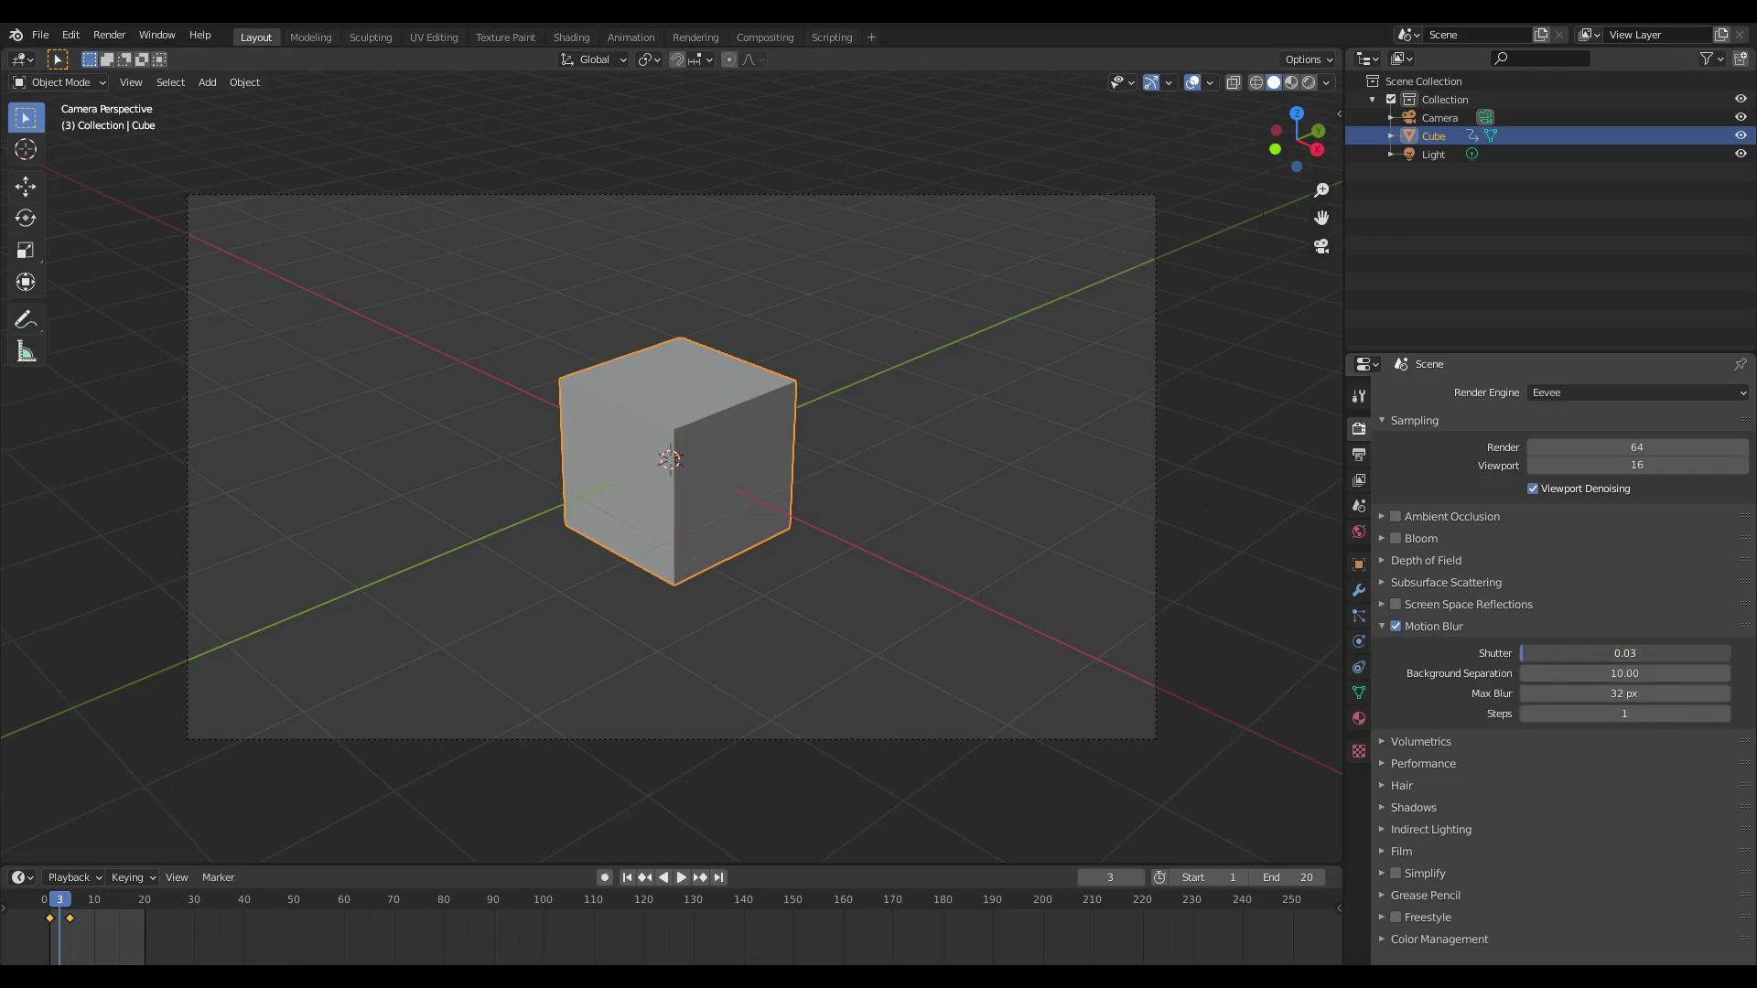
{"action": "left_click", "coordinate": [109, 35]}
{"action": "left_click", "coordinate": [138, 53]}
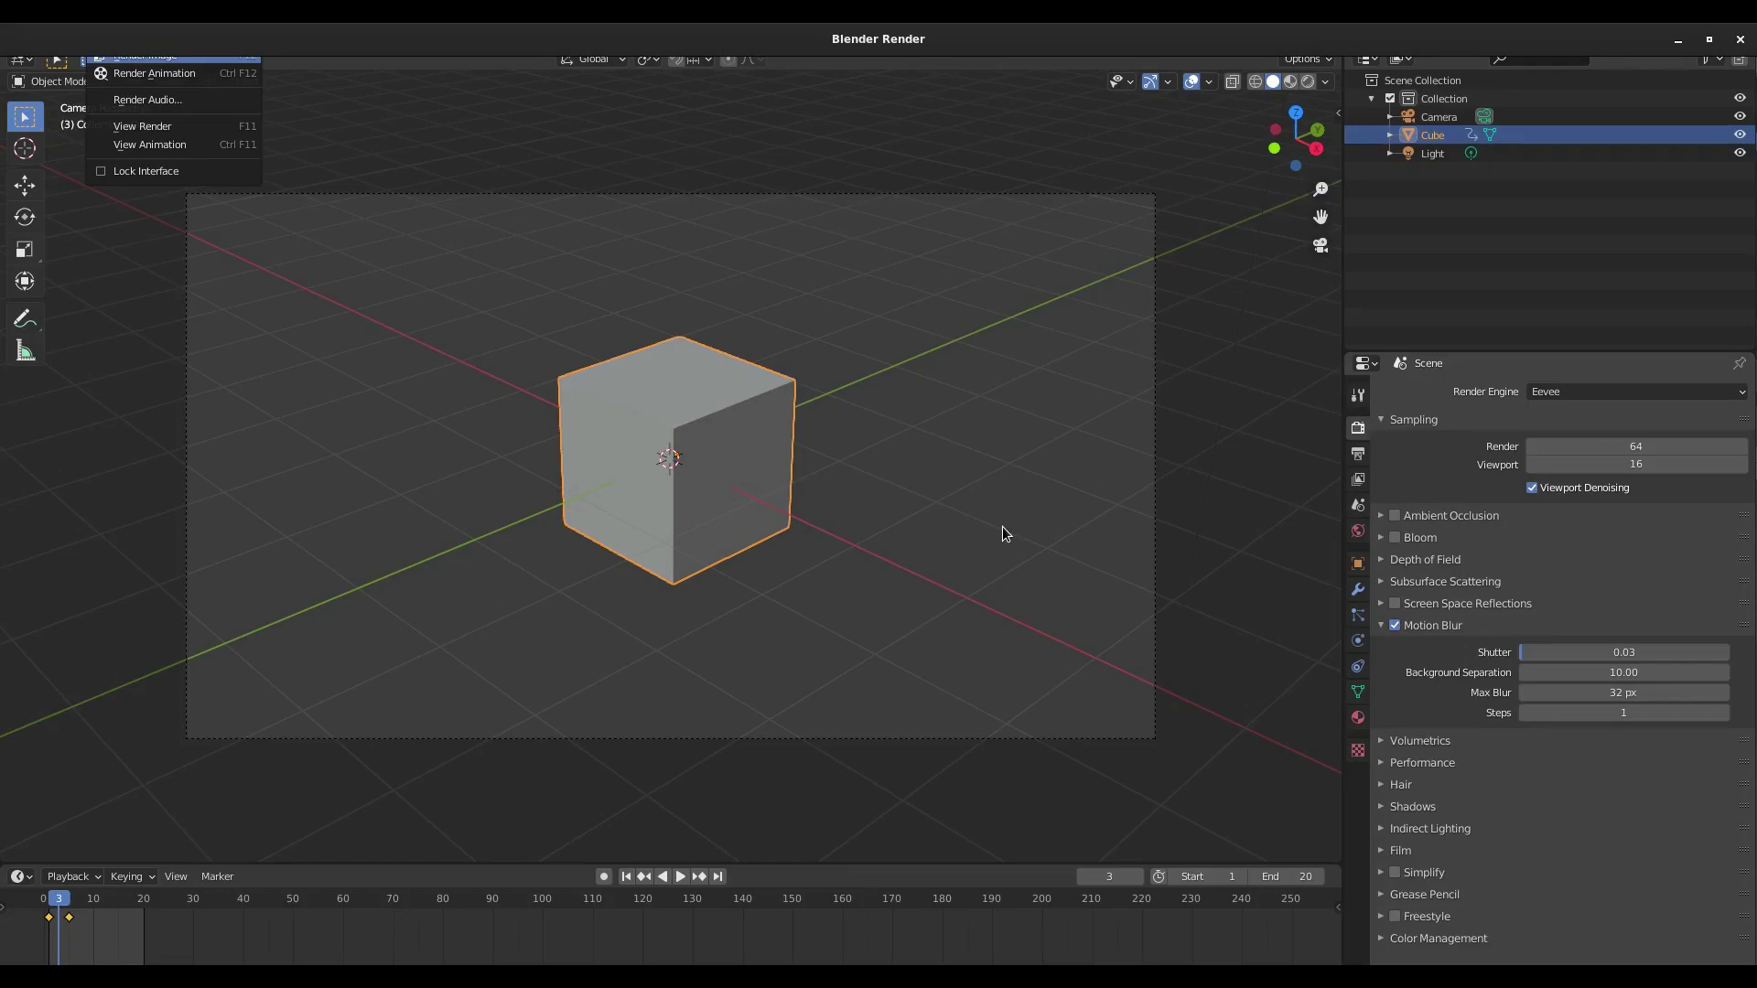
{"action": "scroll", "coordinate": [732, 394], "scroll_direction": "up", "scroll_amount": 1}
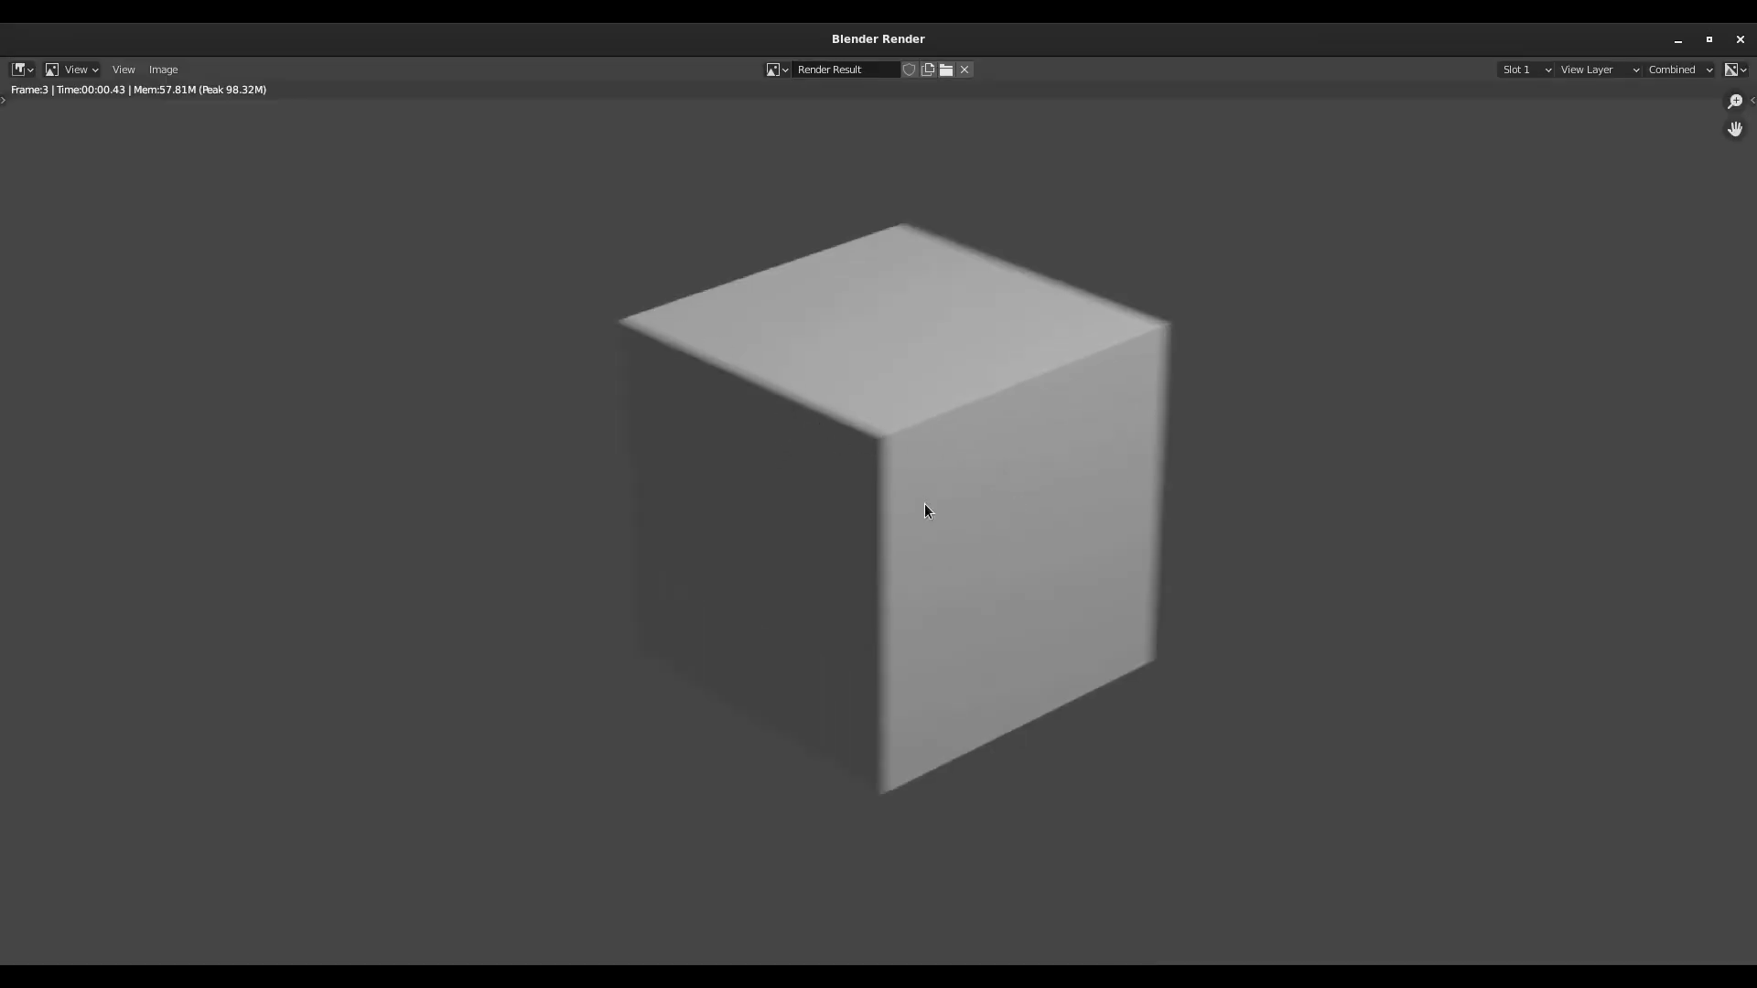
{"action": "scroll", "coordinate": [926, 509], "scroll_direction": "down", "scroll_amount": 3}
{"action": "scroll", "coordinate": [888, 457], "scroll_direction": "up", "scroll_amount": 1}
{"action": "key", "text": "Escape"}
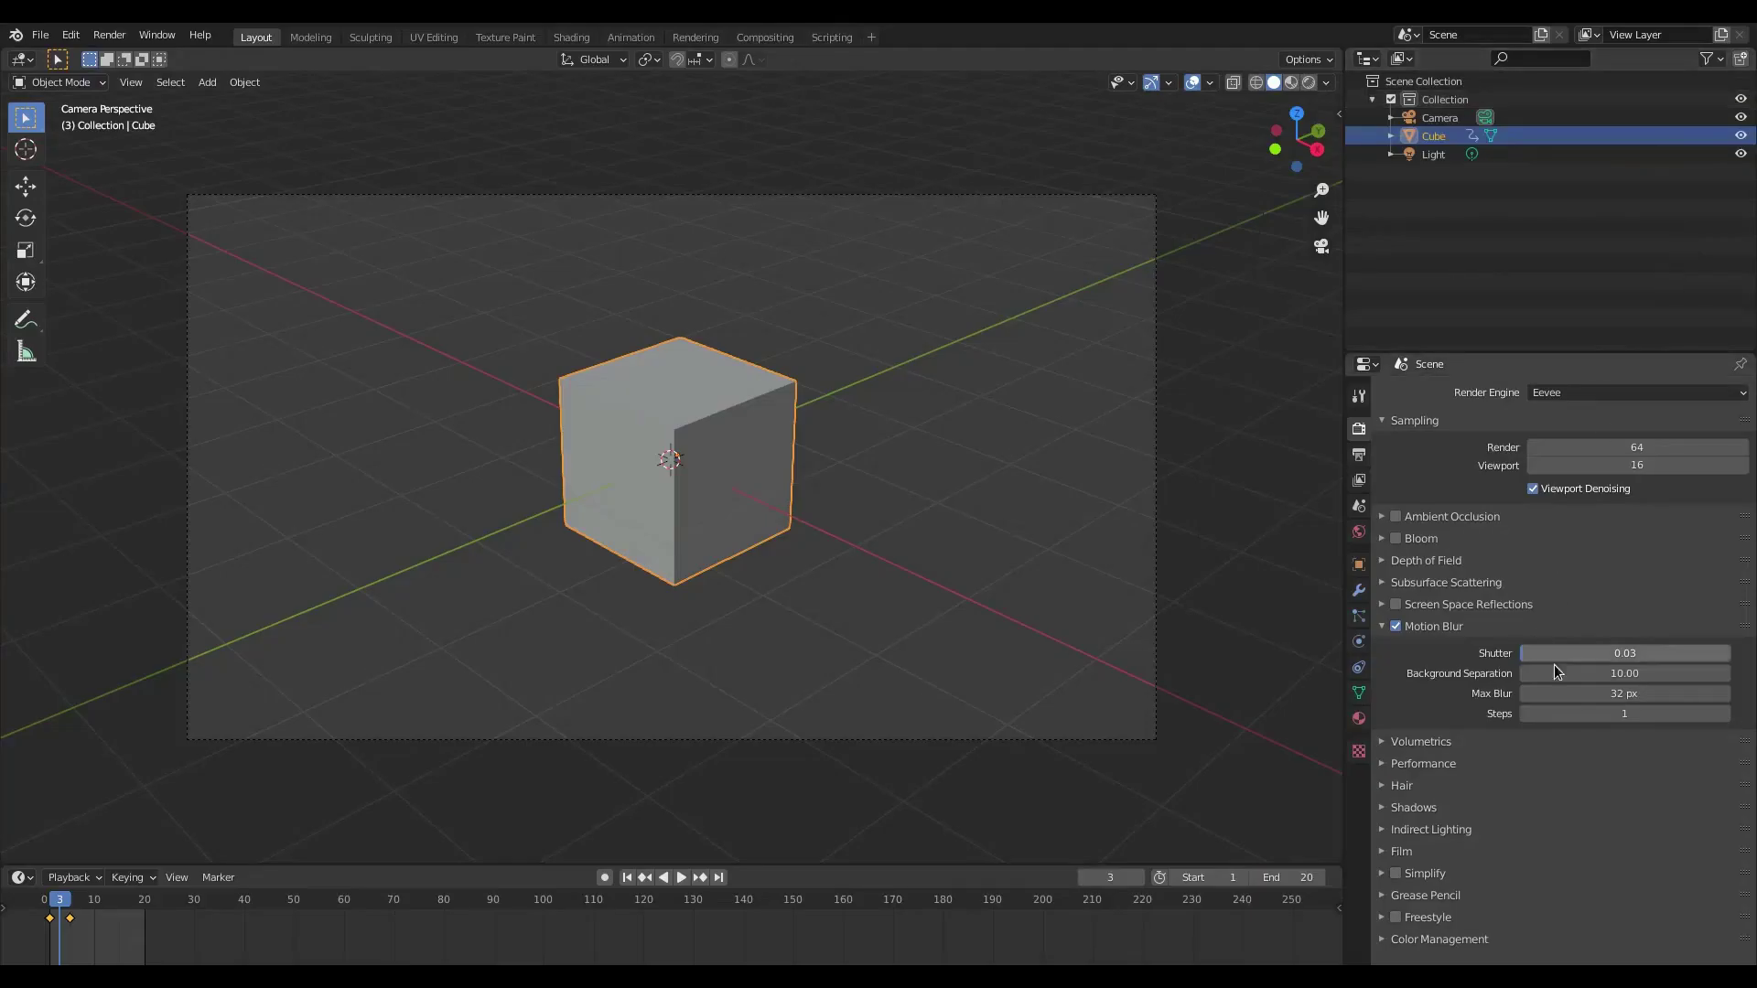
Raise Shutter to 1.00 and test-render the frame with full shutter.
{"action": "left_click_drag", "start_coordinate": [1594, 655], "coordinate": [1730, 655]}
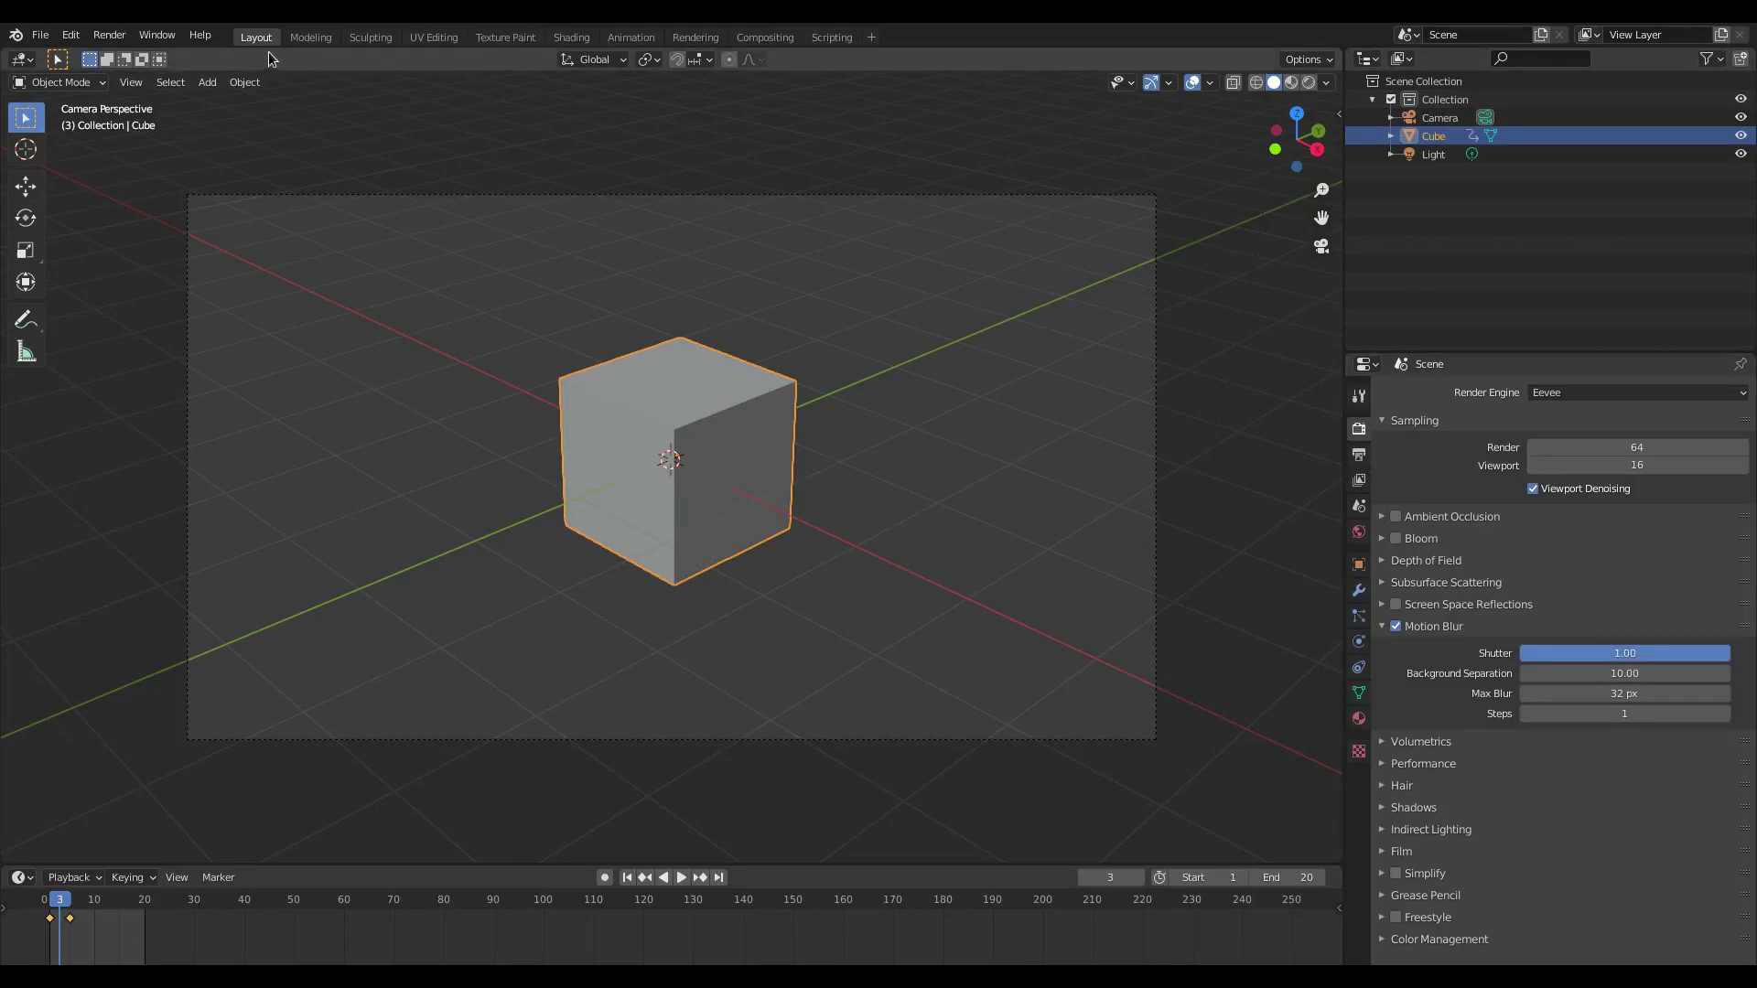
{"action": "left_click", "coordinate": [111, 36]}
{"action": "left_click", "coordinate": [147, 55]}
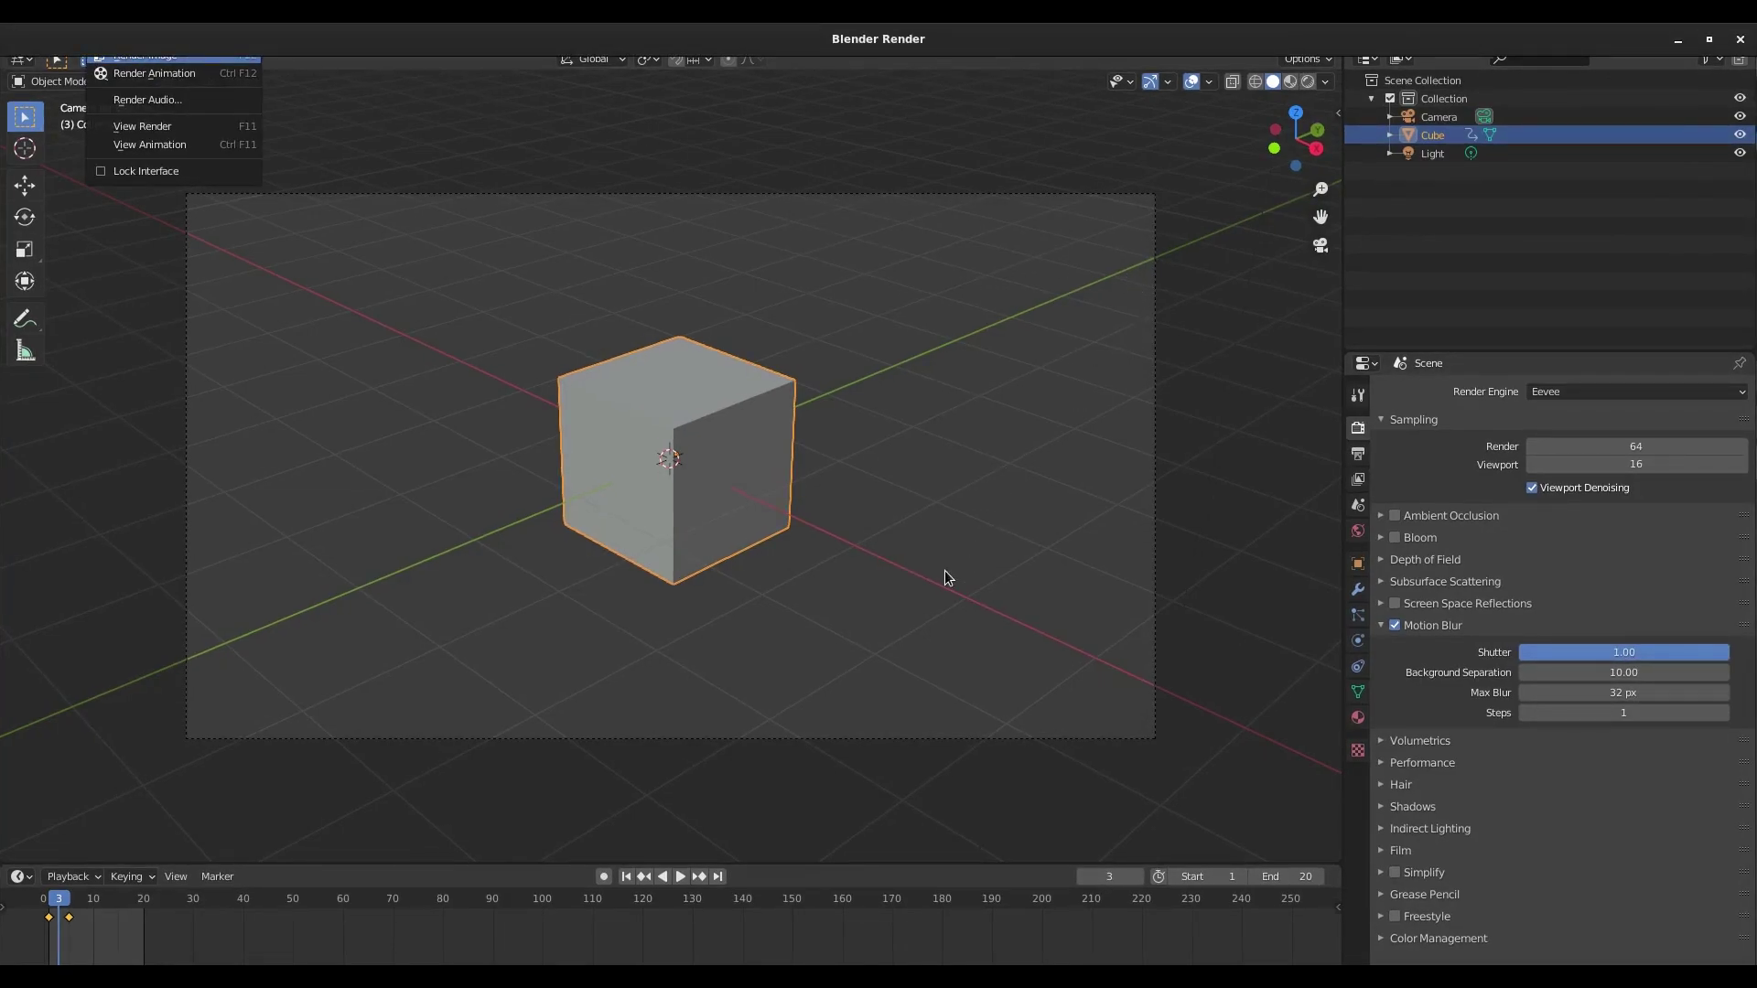
{"action": "key", "text": "Escape"}
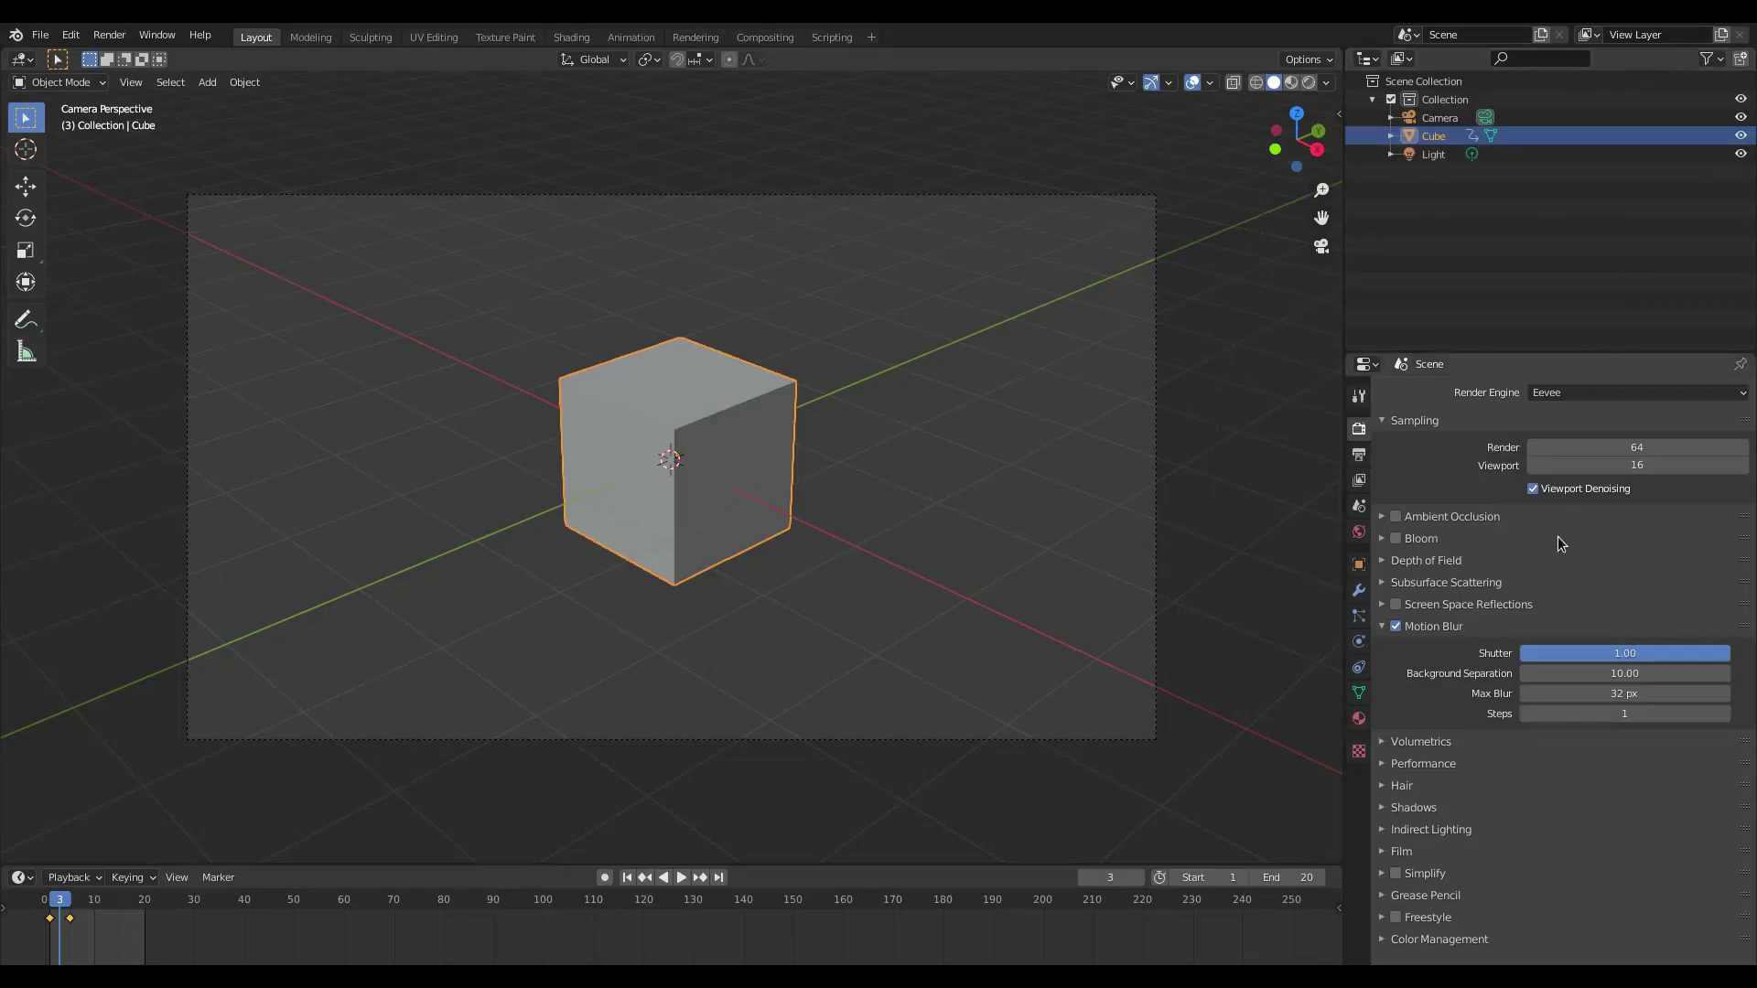
Enter a Shutter of 0.10 and test-render frame 3 with the shorter shutter.
{"action": "left_click", "coordinate": [1600, 652]}
{"action": "key", "text": "BackSpace"}
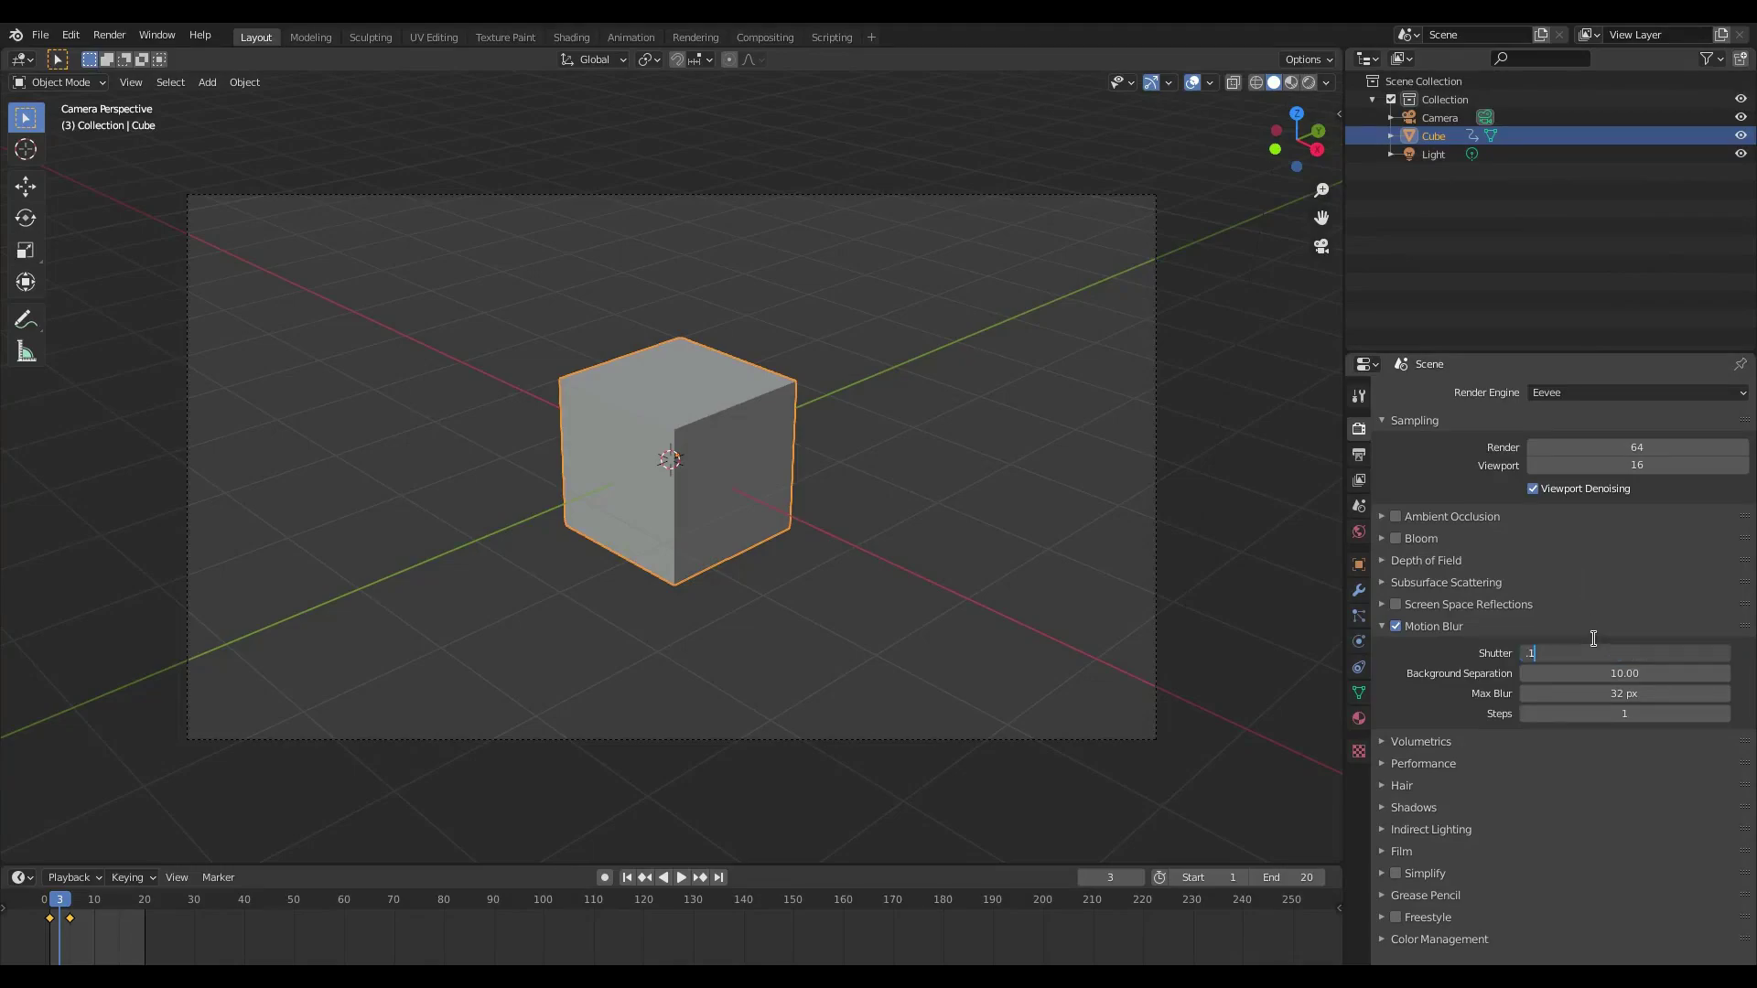
{"action": "type", "text": ".1"}
{"action": "key", "text": "Return"}
{"action": "left_click", "coordinate": [1622, 651]}
{"action": "left_click", "coordinate": [1630, 650]}
{"action": "key", "text": "ctrl+a"}
{"action": "key", "text": "BackSpace"}
{"action": "key", "text": "Return"}
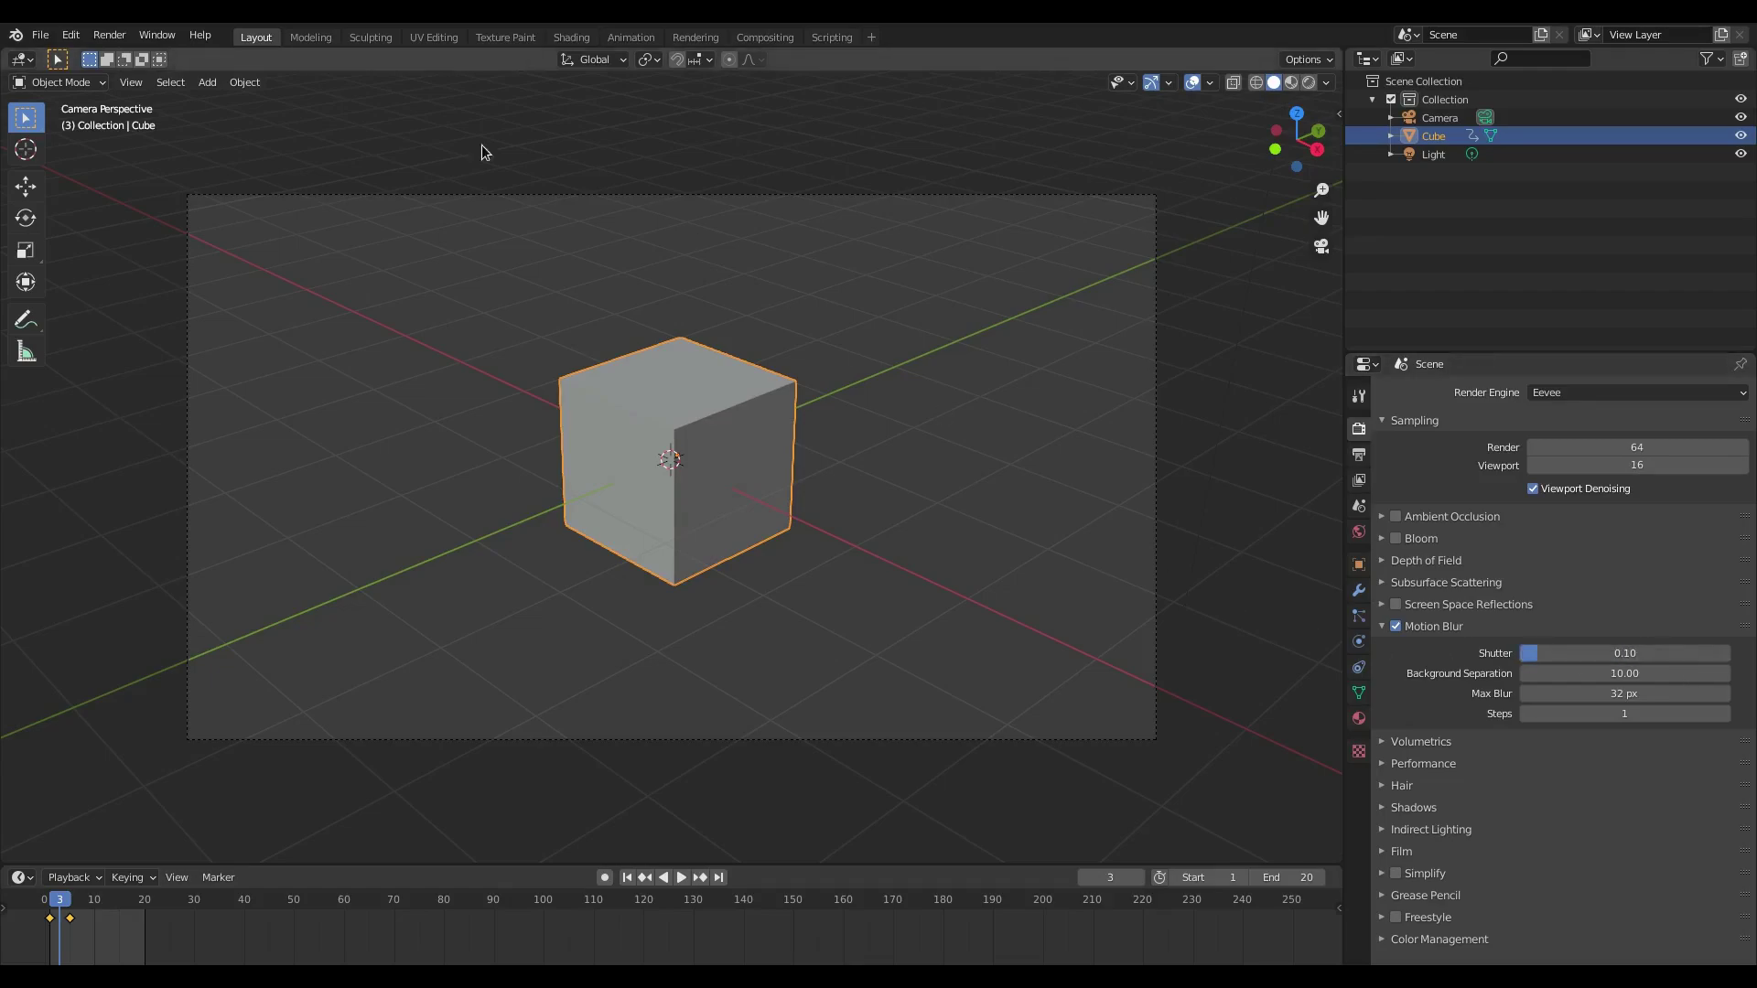
{"action": "left_click", "coordinate": [109, 35]}
{"action": "left_click", "coordinate": [146, 53]}
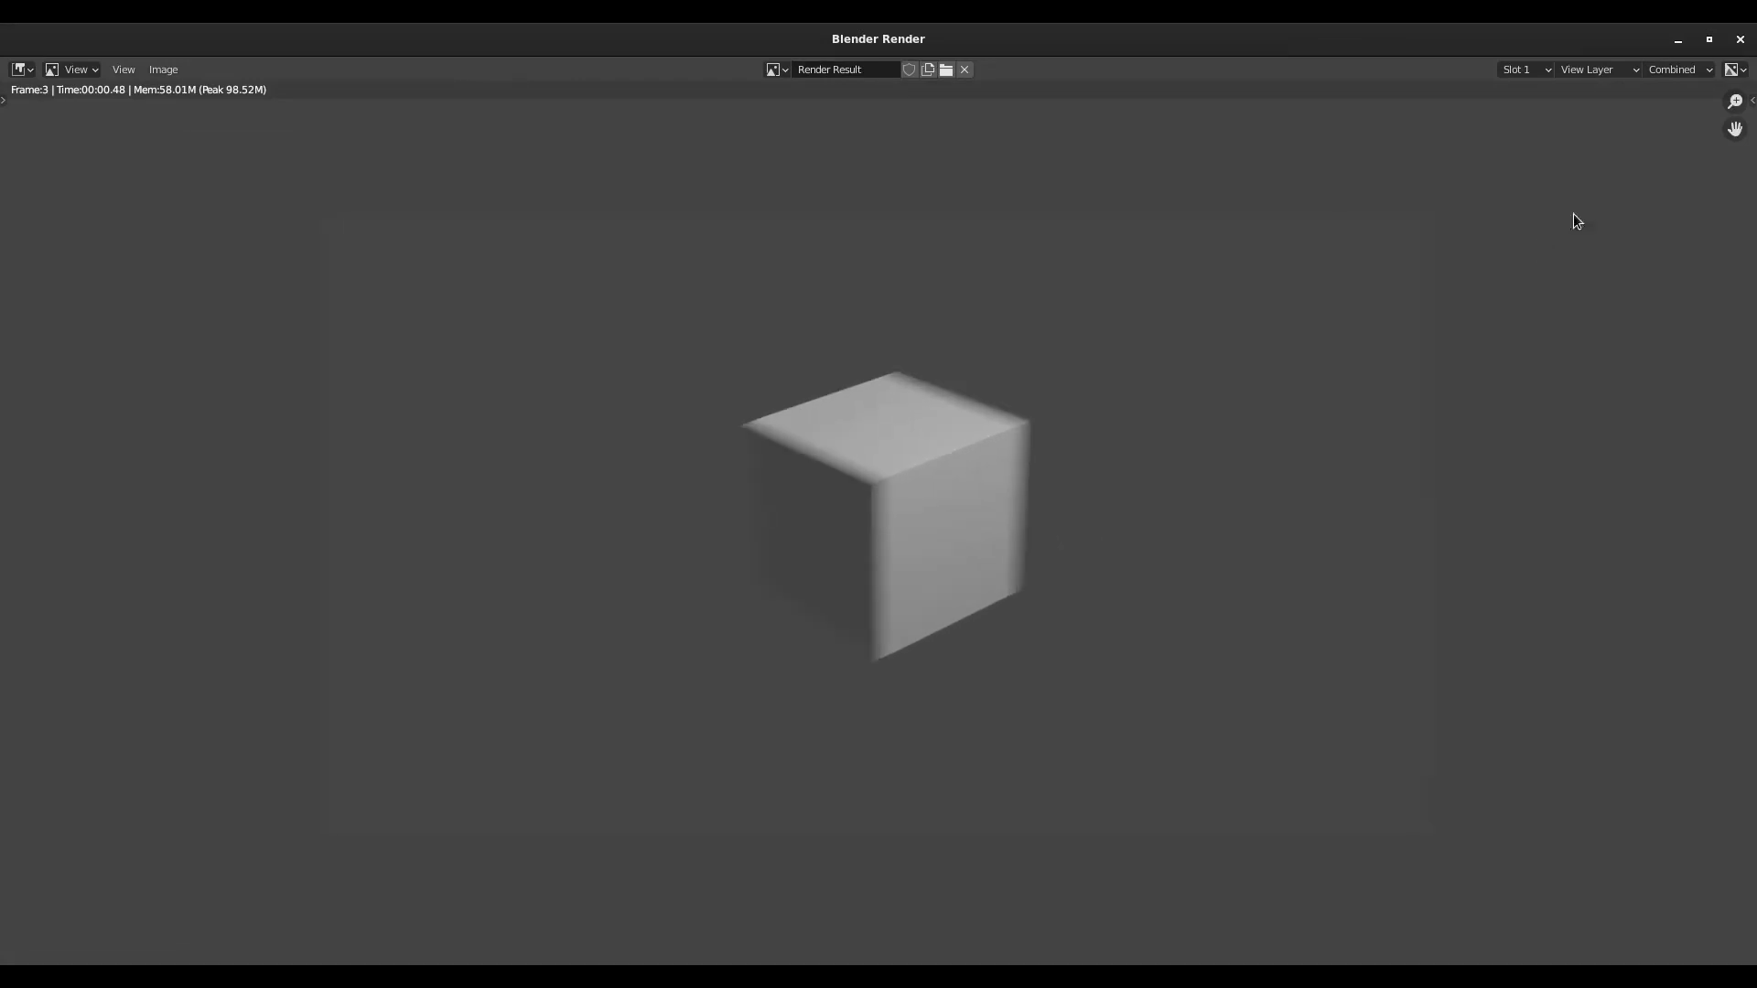
{"action": "left_click", "coordinate": [1741, 37]}
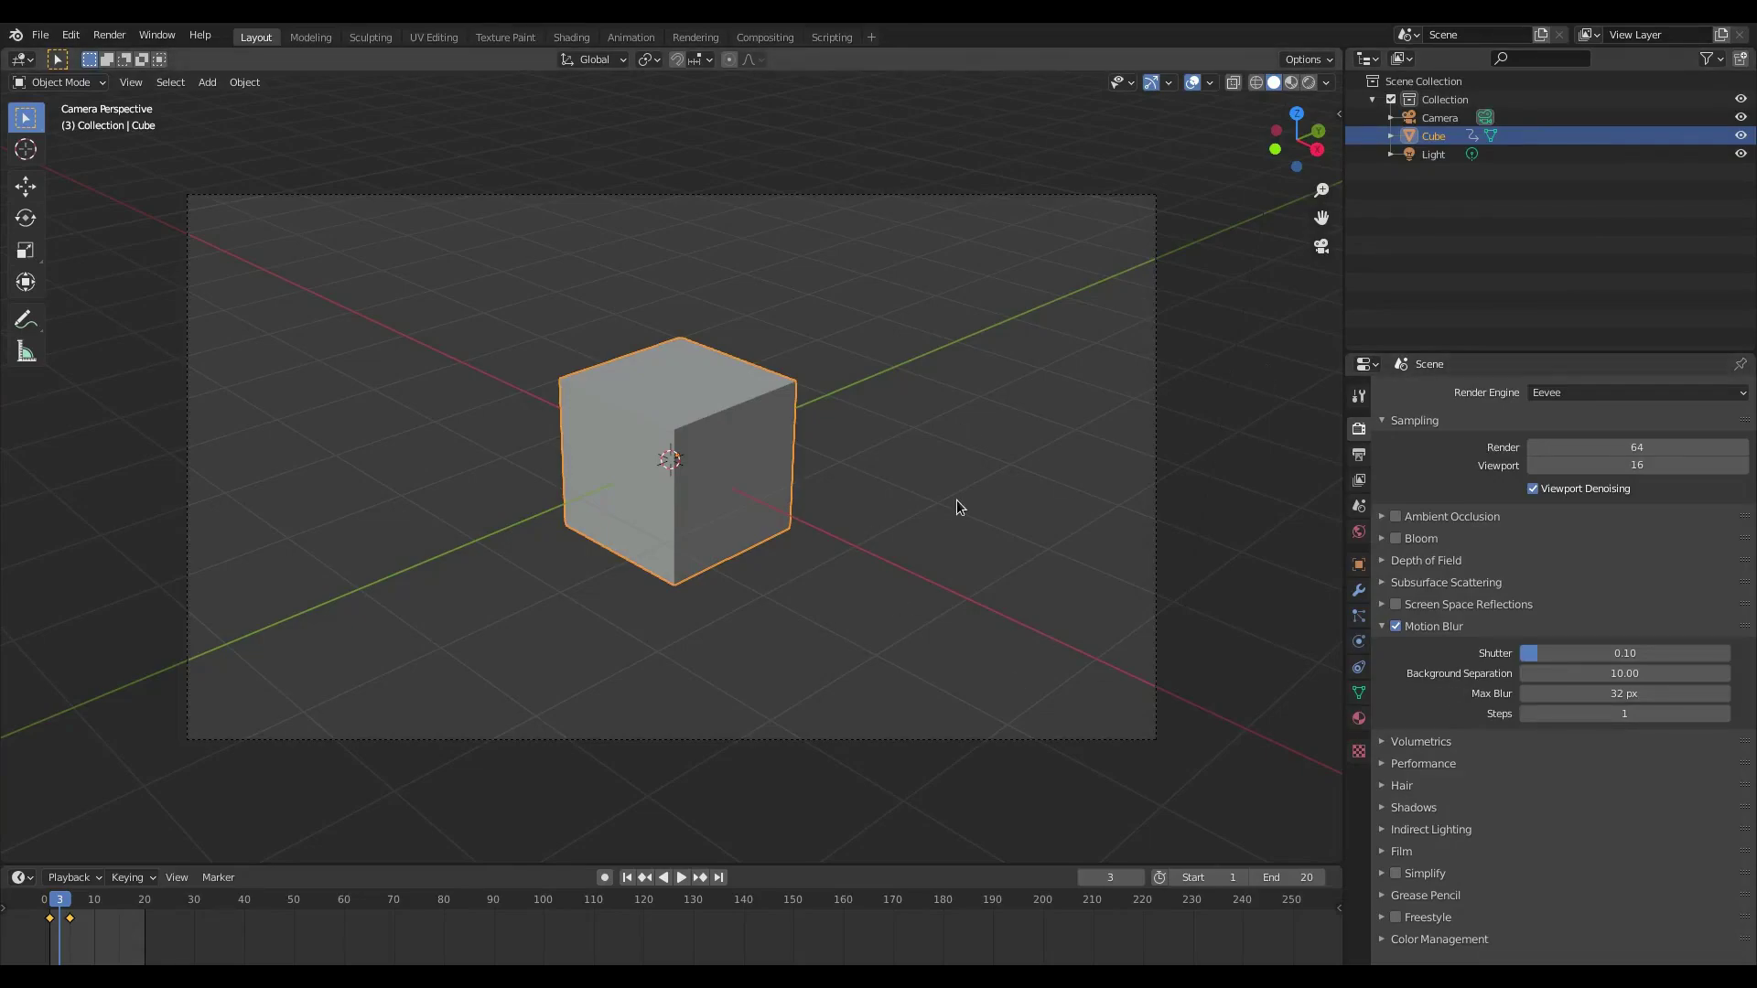
Keyframe the cube's rotation at frame 1, then tumble it and keyframe rotation at frame 10.
{"action": "left_click_drag", "start_coordinate": [57, 906], "coordinate": [49, 906]}
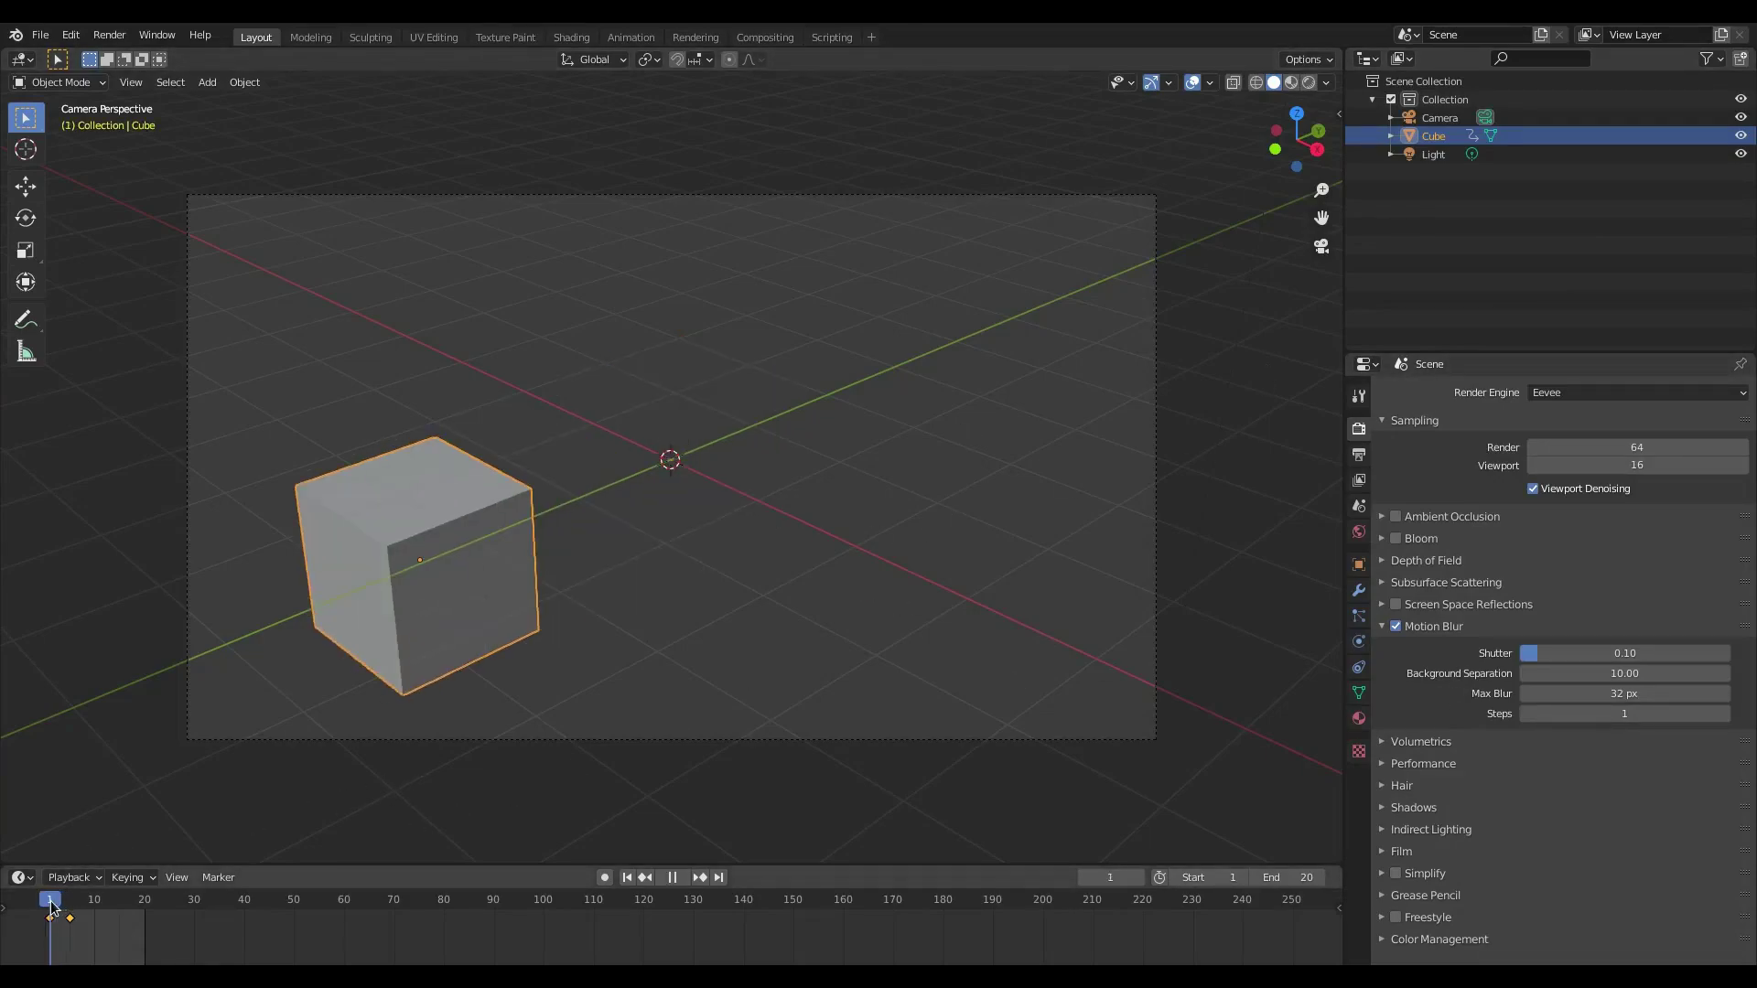
{"action": "key", "text": "i"}
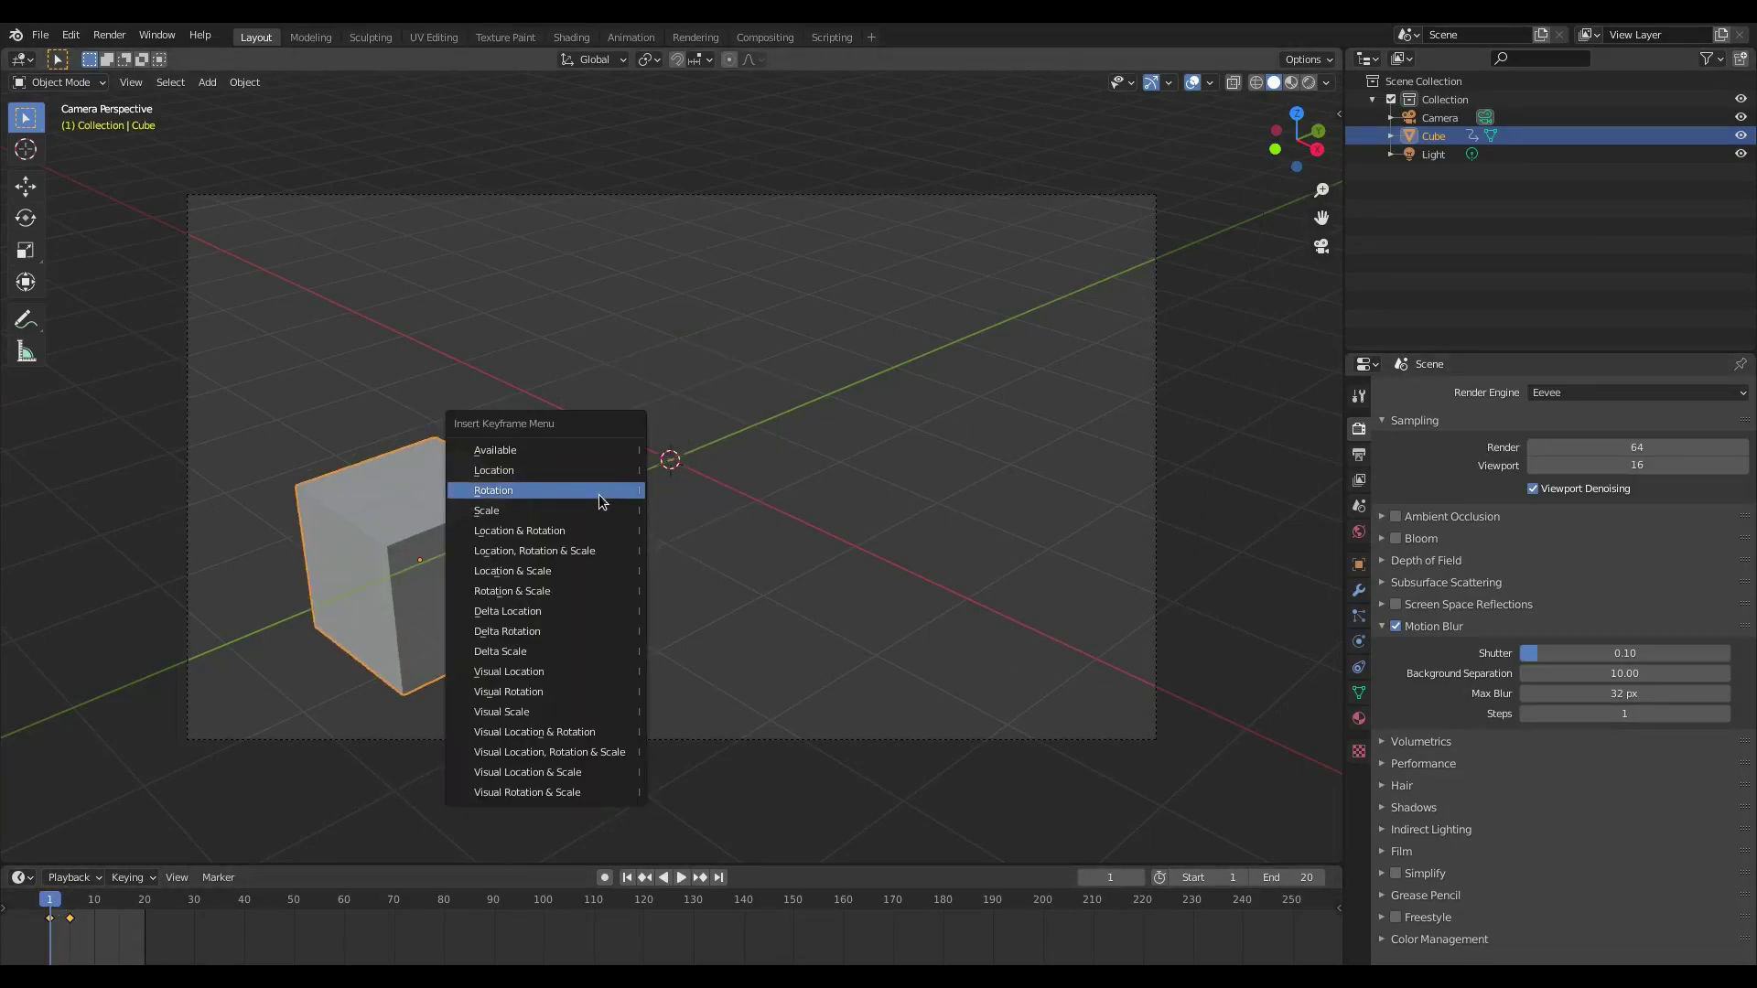
{"action": "left_click", "coordinate": [600, 491]}
{"action": "key", "text": "space"}
{"action": "left_click", "coordinate": [111, 906]}
{"action": "left_click_drag", "start_coordinate": [111, 906], "coordinate": [95, 906]}
{"action": "key", "text": "space"}
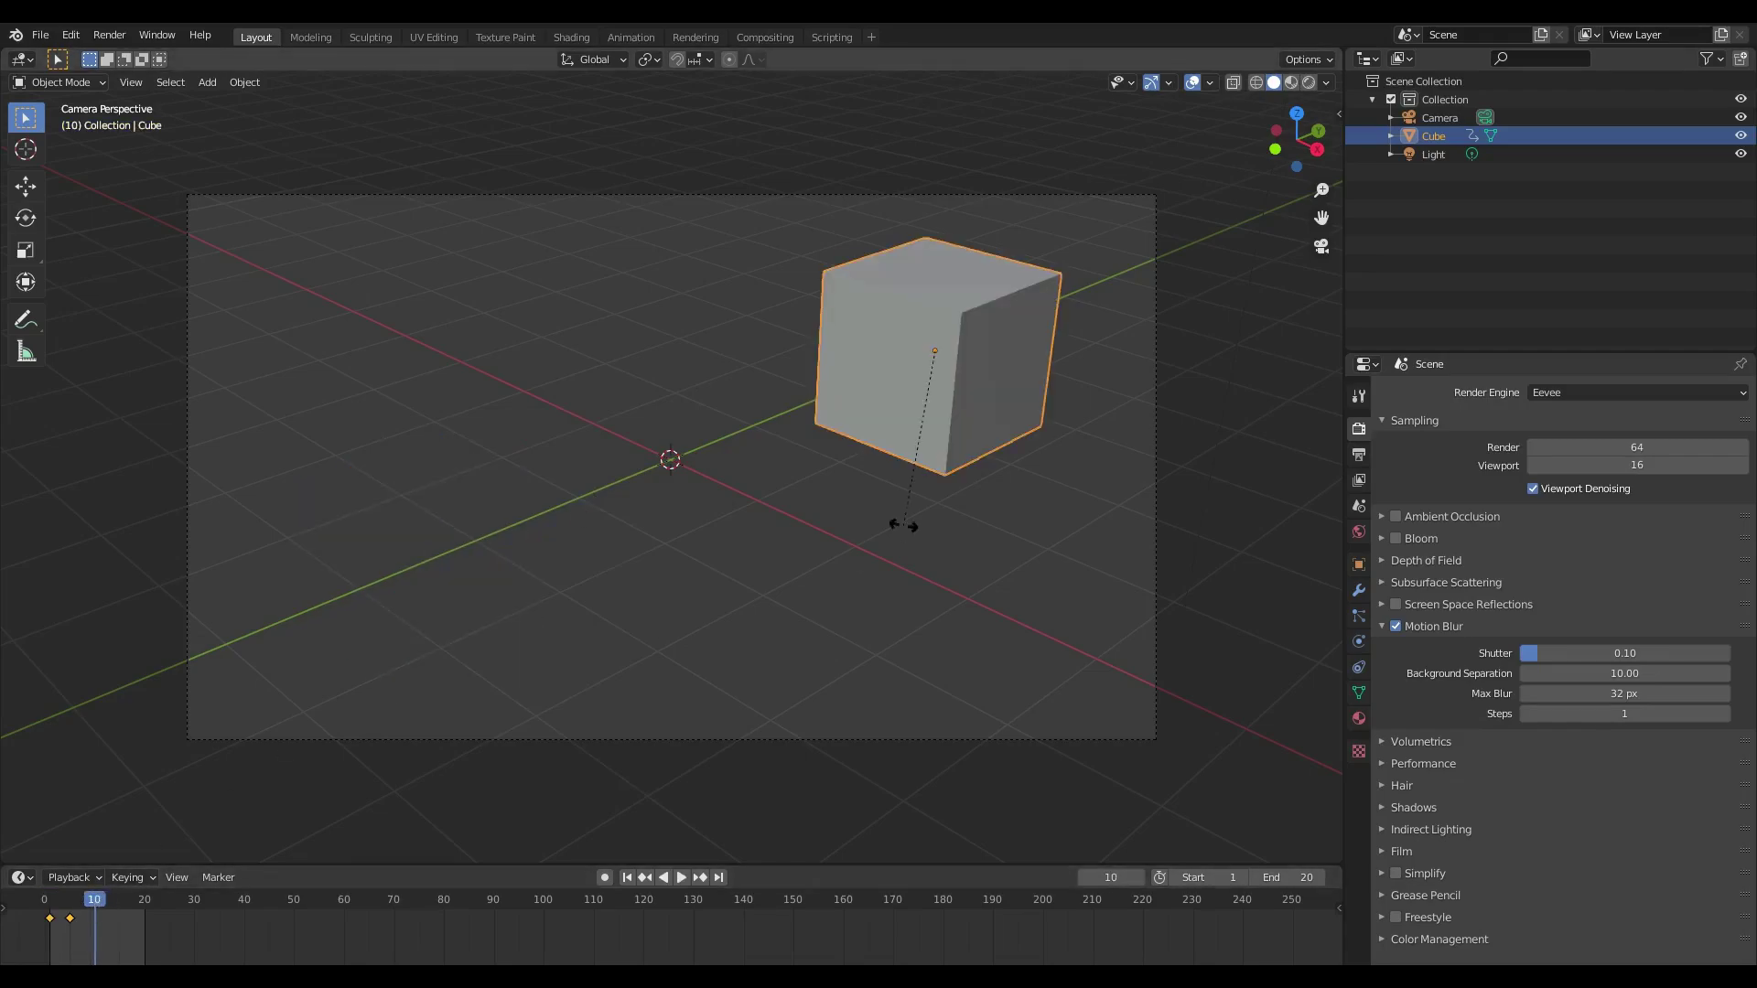
{"action": "key", "text": "r"}
{"action": "key", "text": "r"}
{"action": "left_click", "coordinate": [1049, 597]}
{"action": "key", "text": "i"}
{"action": "left_click", "coordinate": [1046, 591]}
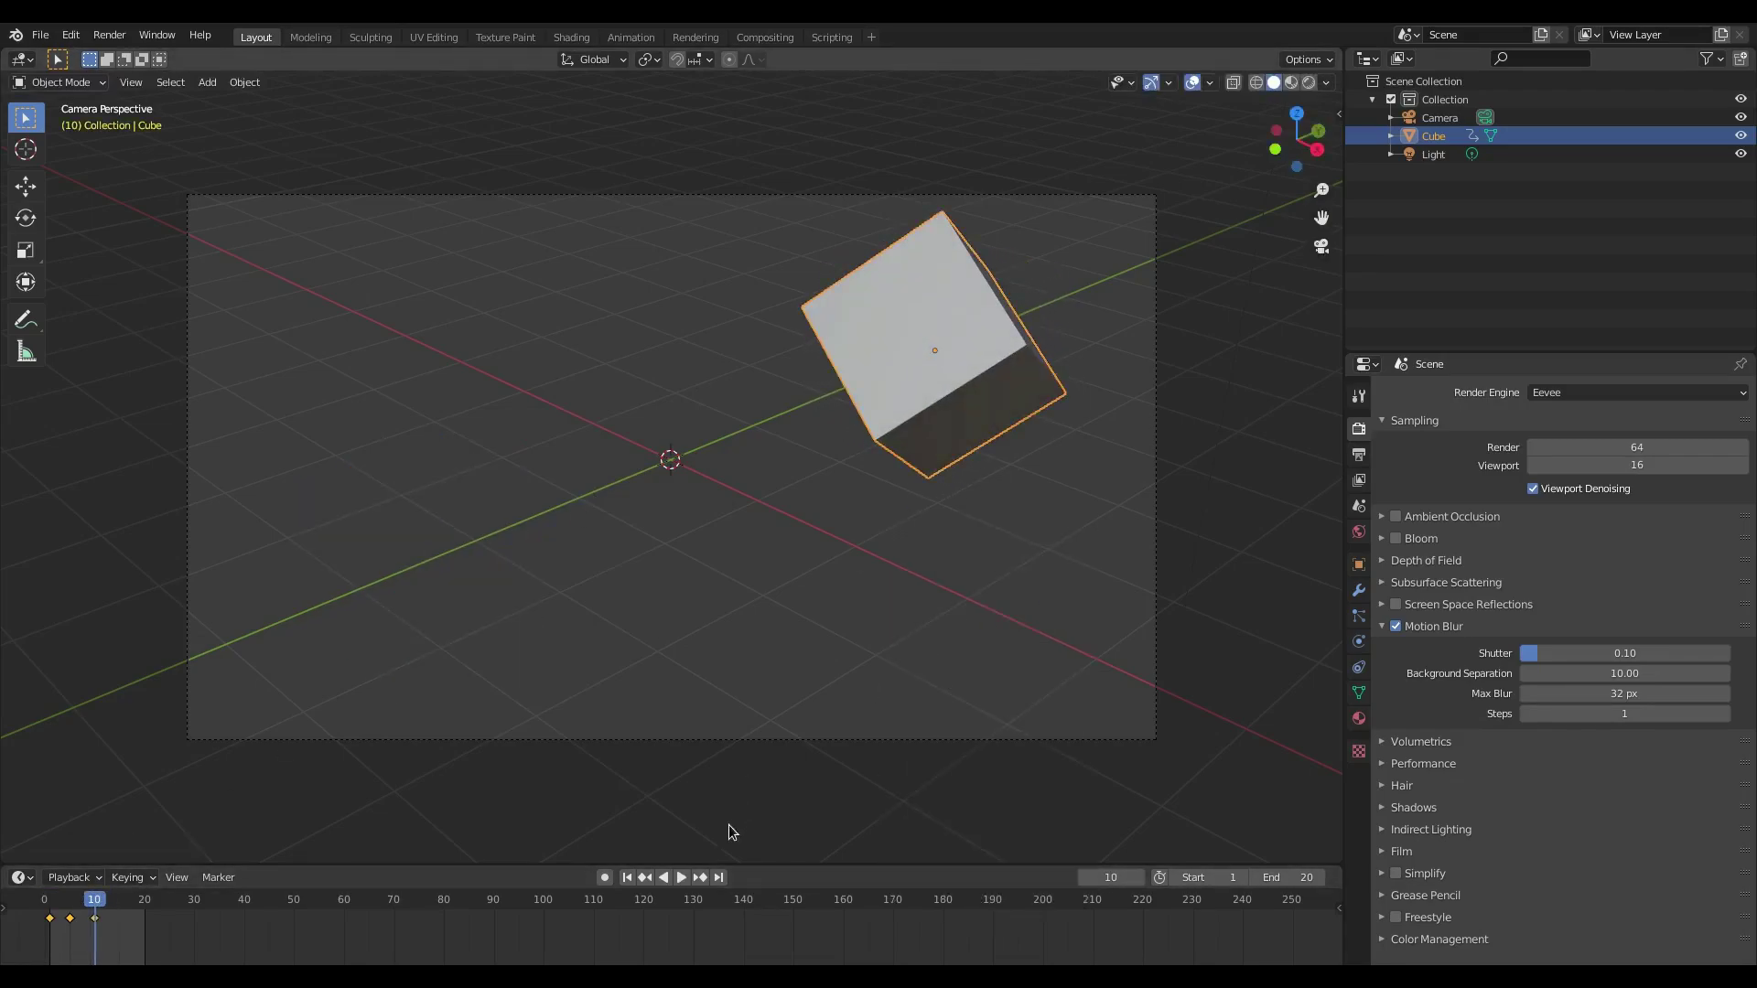
Render a test image at frame 6 to check the motion blur.
{"action": "left_click", "coordinate": [627, 877]}
{"action": "left_click_drag", "start_coordinate": [57, 902], "coordinate": [74, 901]}
{"action": "left_click", "coordinate": [109, 35]}
{"action": "left_click", "coordinate": [138, 53]}
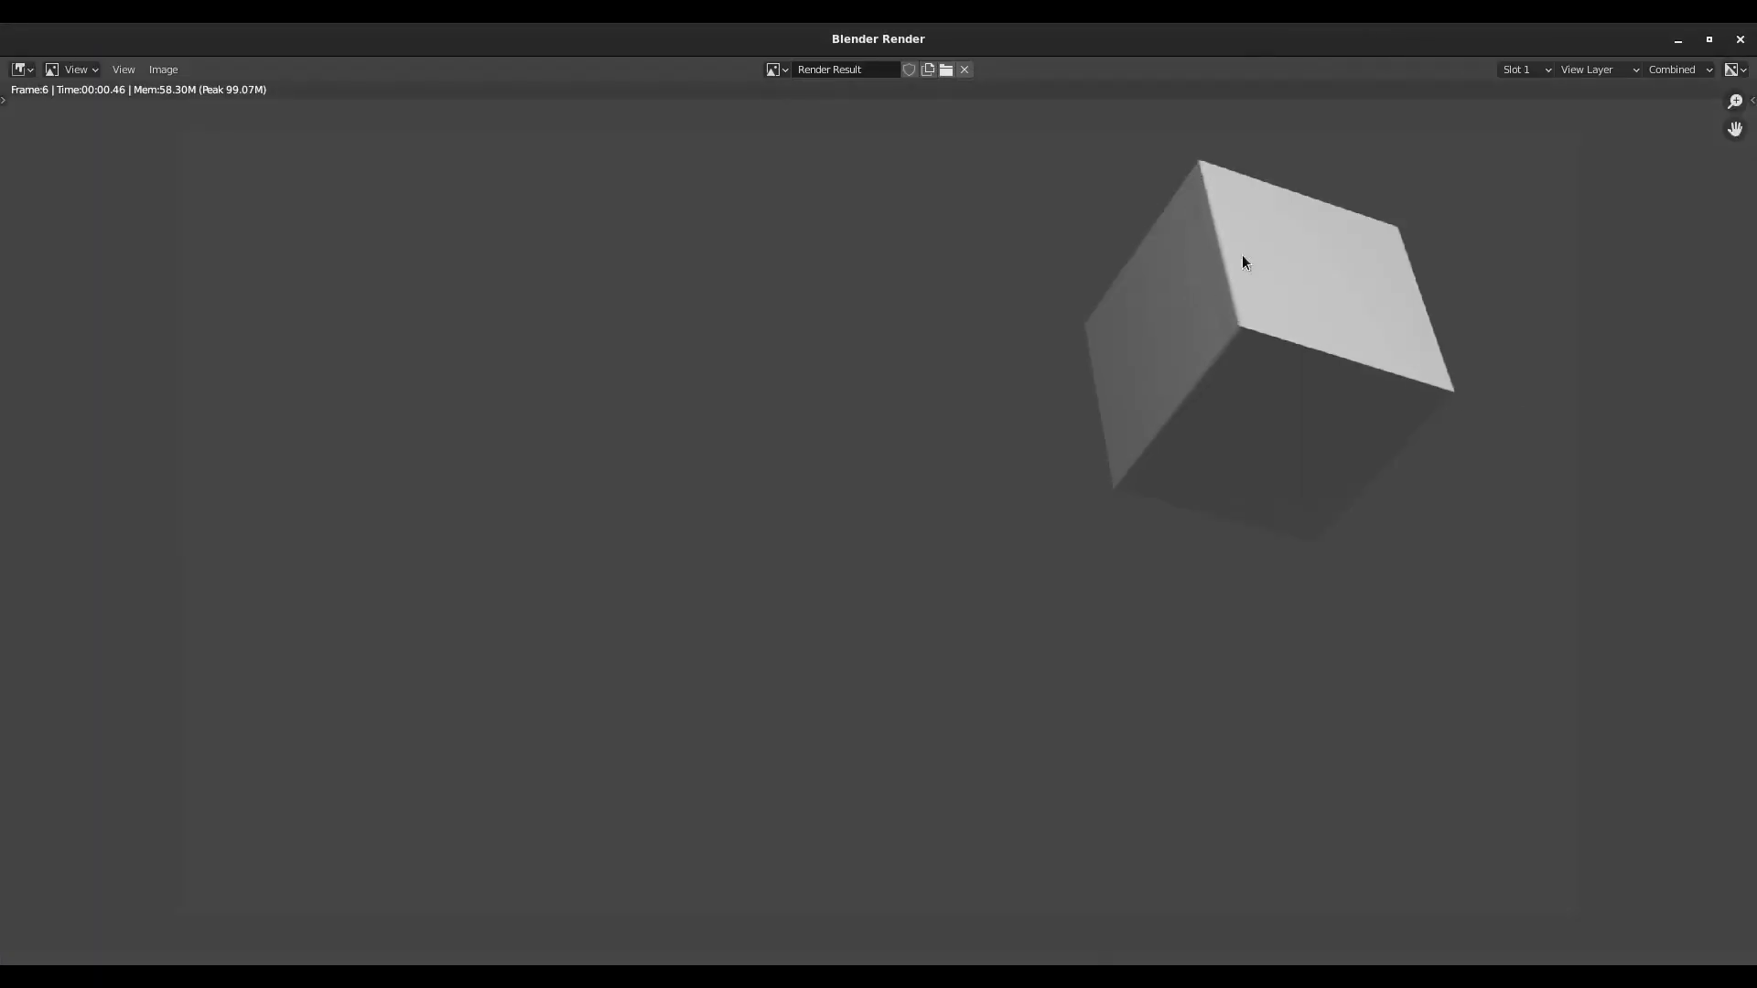
{"action": "left_click", "coordinate": [1740, 39]}
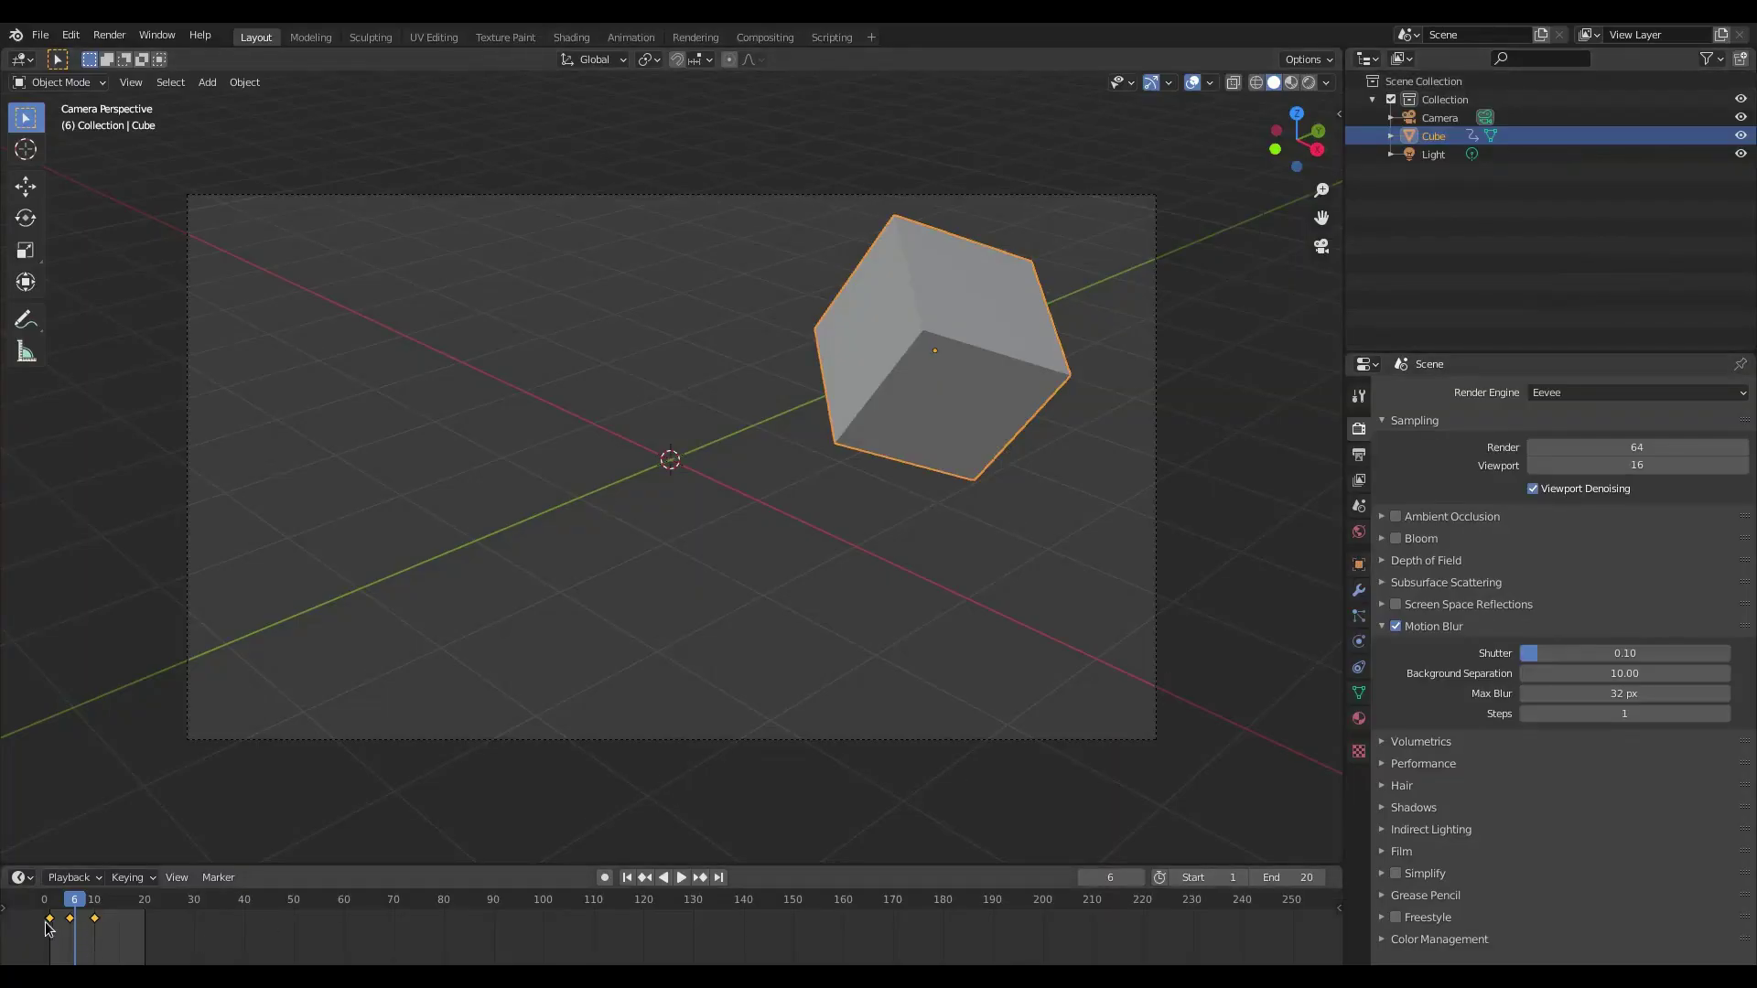
Keyframe the cube's rotation at frame 13, then rotate it and keyframe again at frame 18.
{"action": "left_click", "coordinate": [109, 901]}
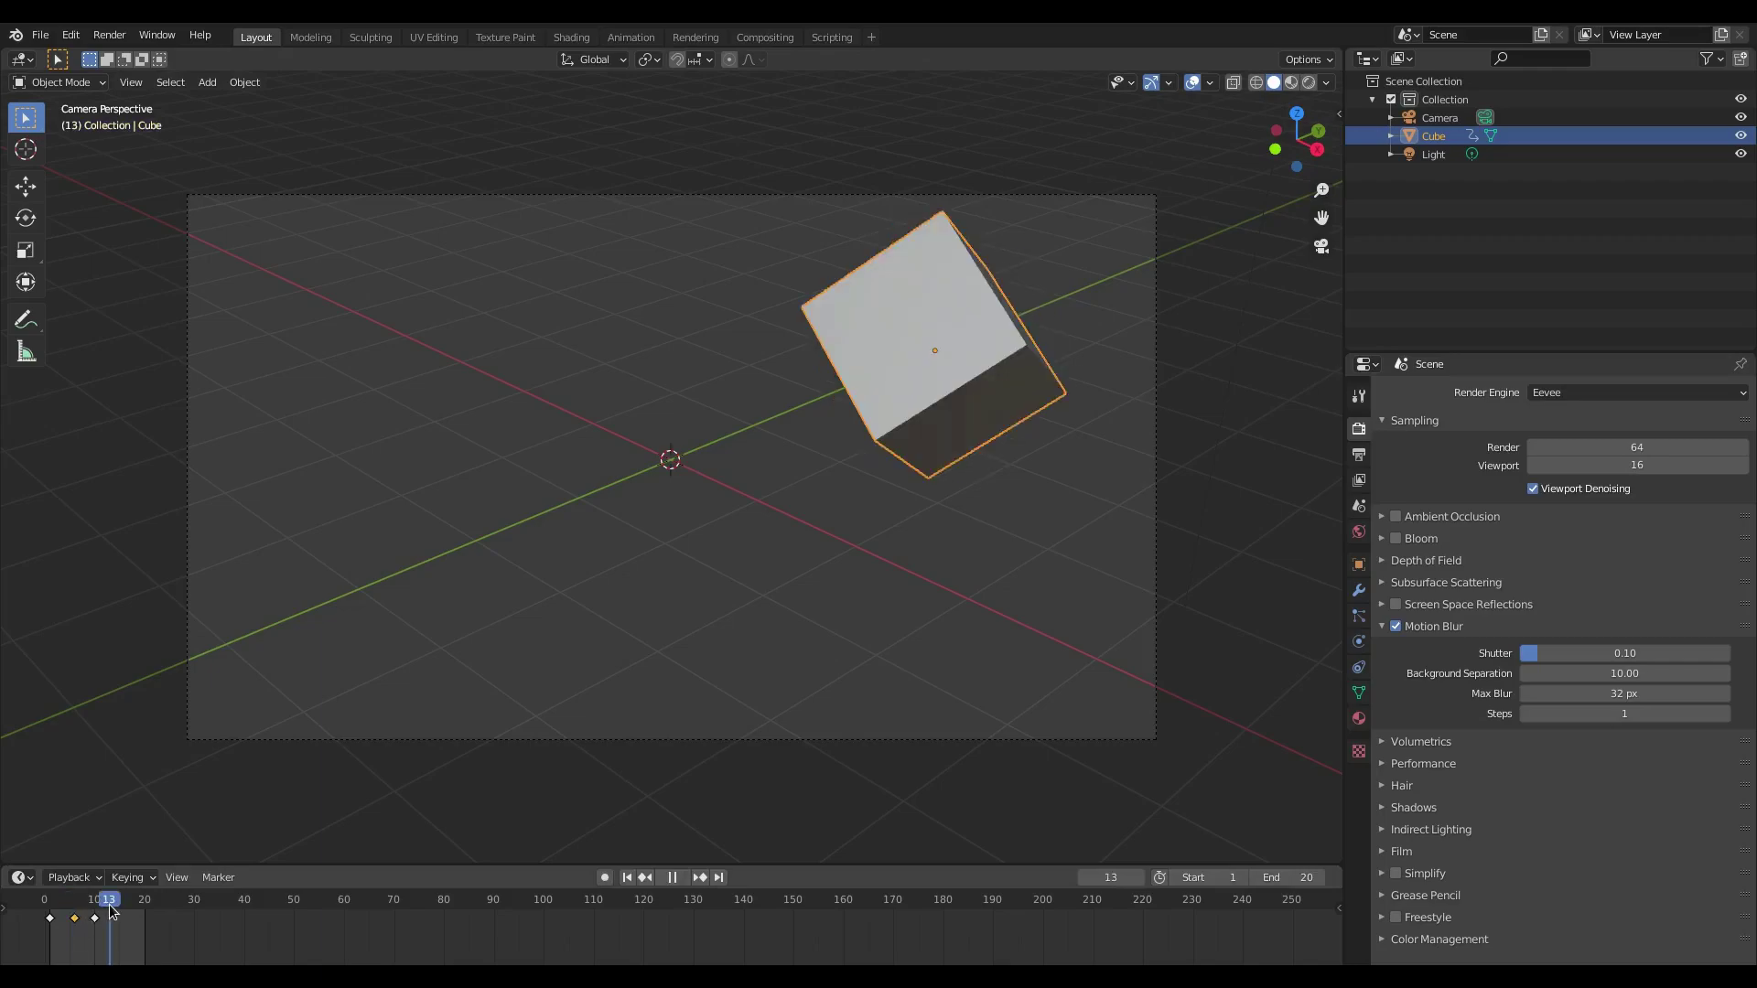
{"action": "key", "text": "i"}
{"action": "left_click", "coordinate": [822, 434]}
{"action": "left_click", "coordinate": [133, 900]}
{"action": "key", "text": "r"}
{"action": "key", "text": "r"}
{"action": "left_click", "coordinate": [1220, 299]}
{"action": "key", "text": "i"}
{"action": "left_click", "coordinate": [1220, 299]}
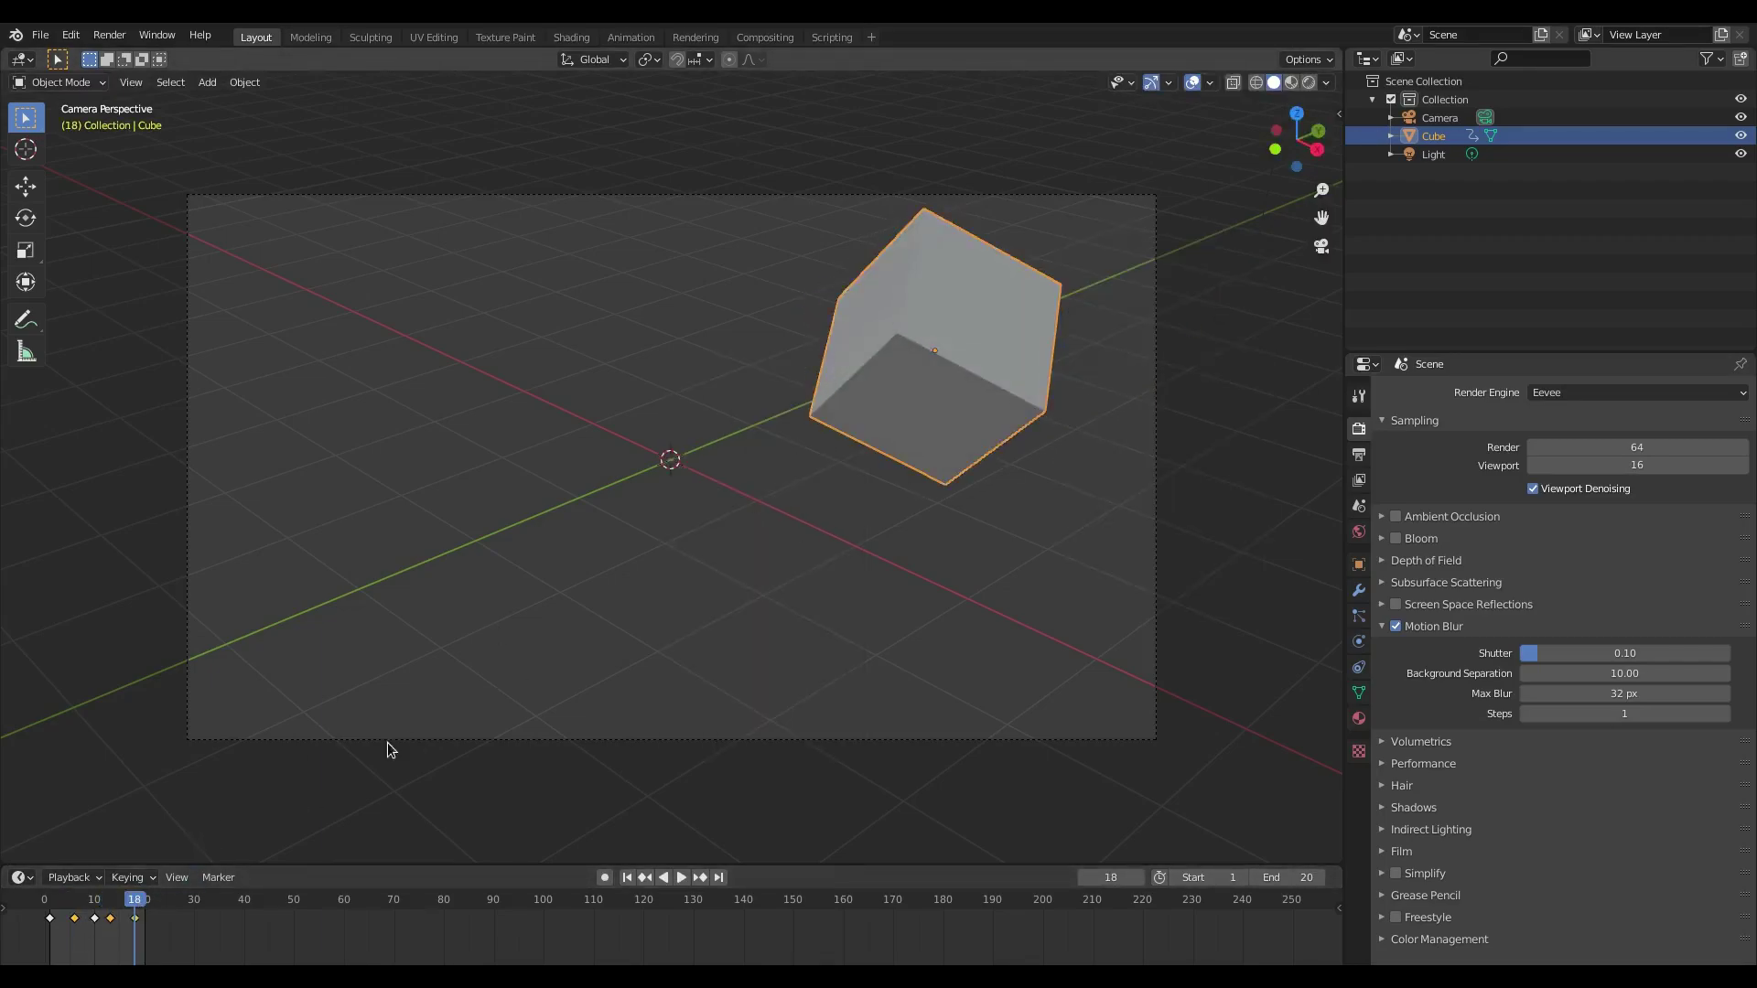
Render test frames 15 and 17 to check the tumbling cube's motion blur.
{"action": "key", "text": "Left"}
{"action": "key", "text": "Left"}
{"action": "key", "text": "Left"}
{"action": "left_click", "coordinate": [109, 34]}
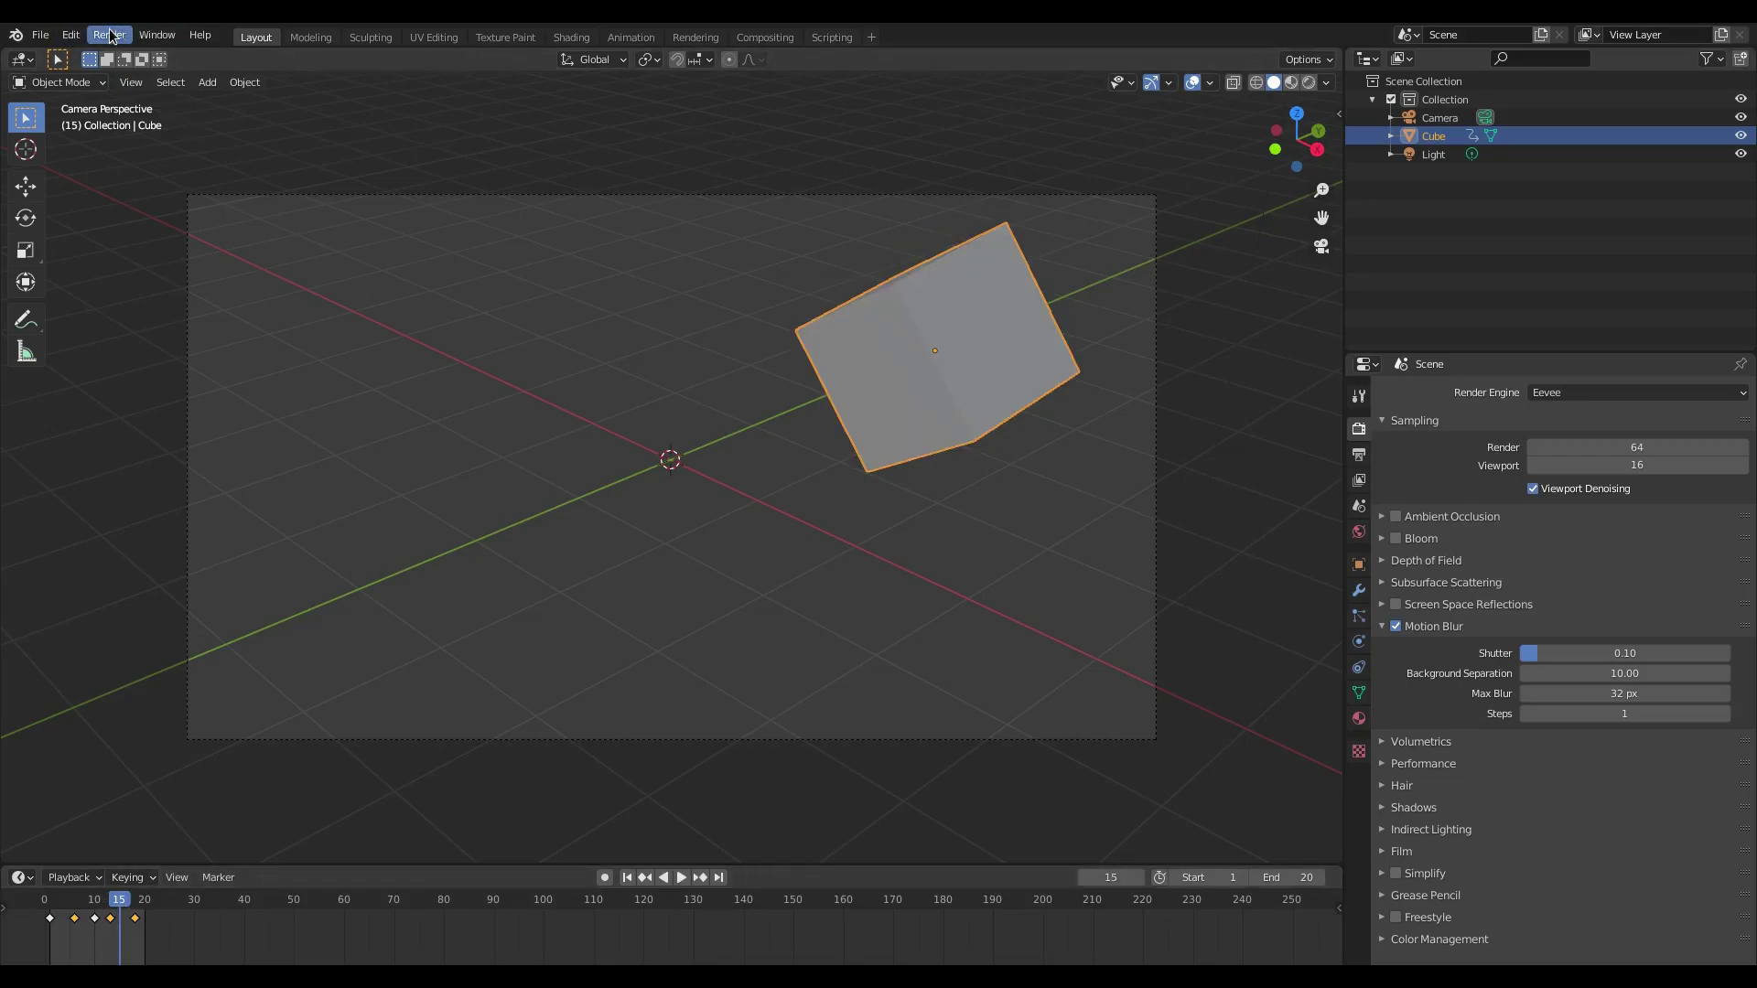
{"action": "left_click", "coordinate": [146, 54]}
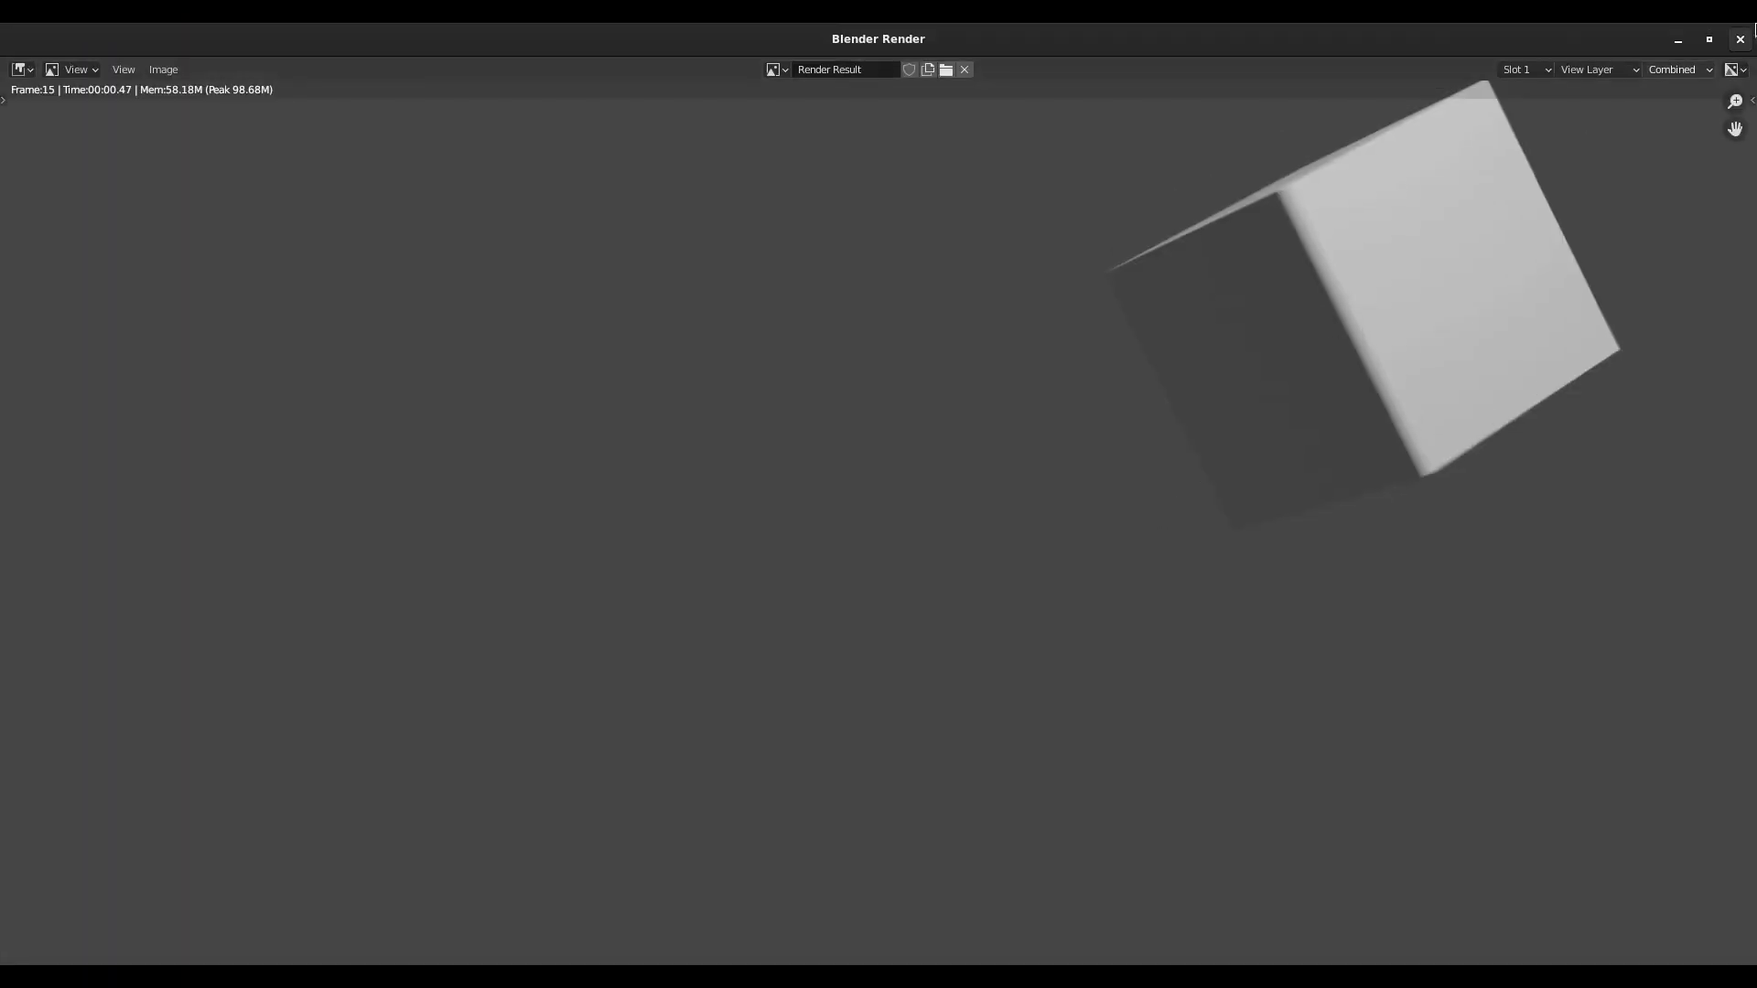
{"action": "key", "text": "Escape"}
{"action": "key", "text": "space"}
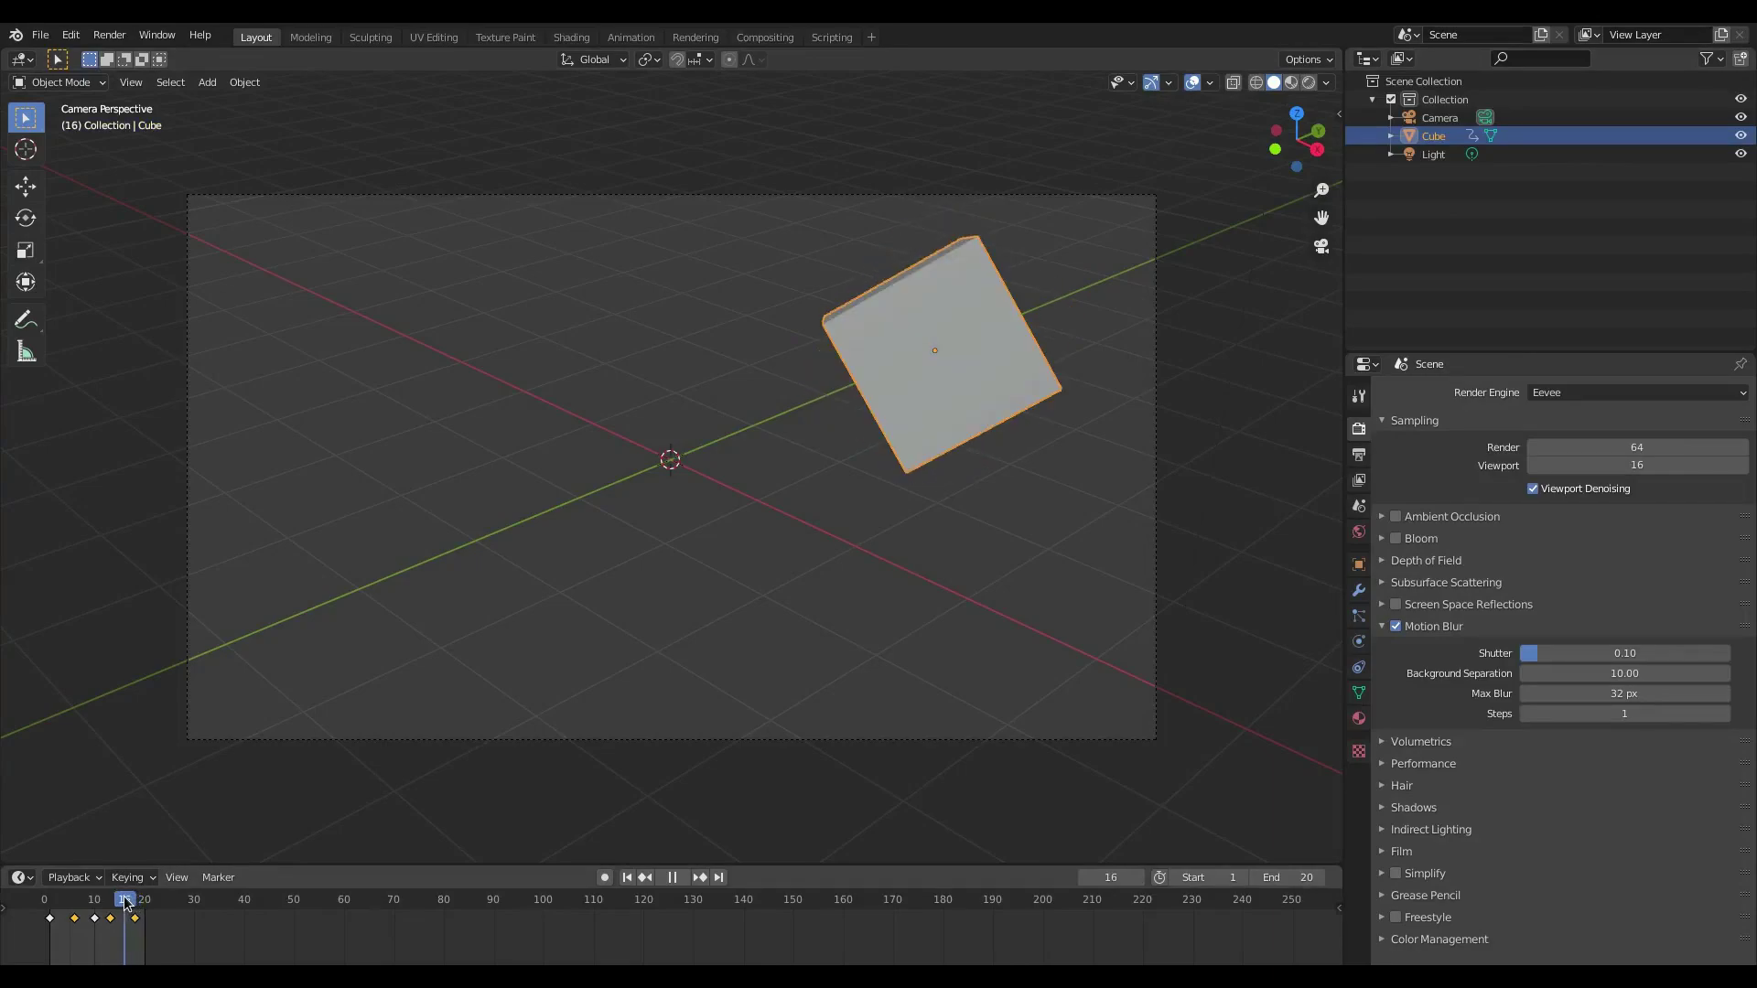
{"action": "left_click", "coordinate": [109, 35]}
{"action": "left_click", "coordinate": [137, 74]}
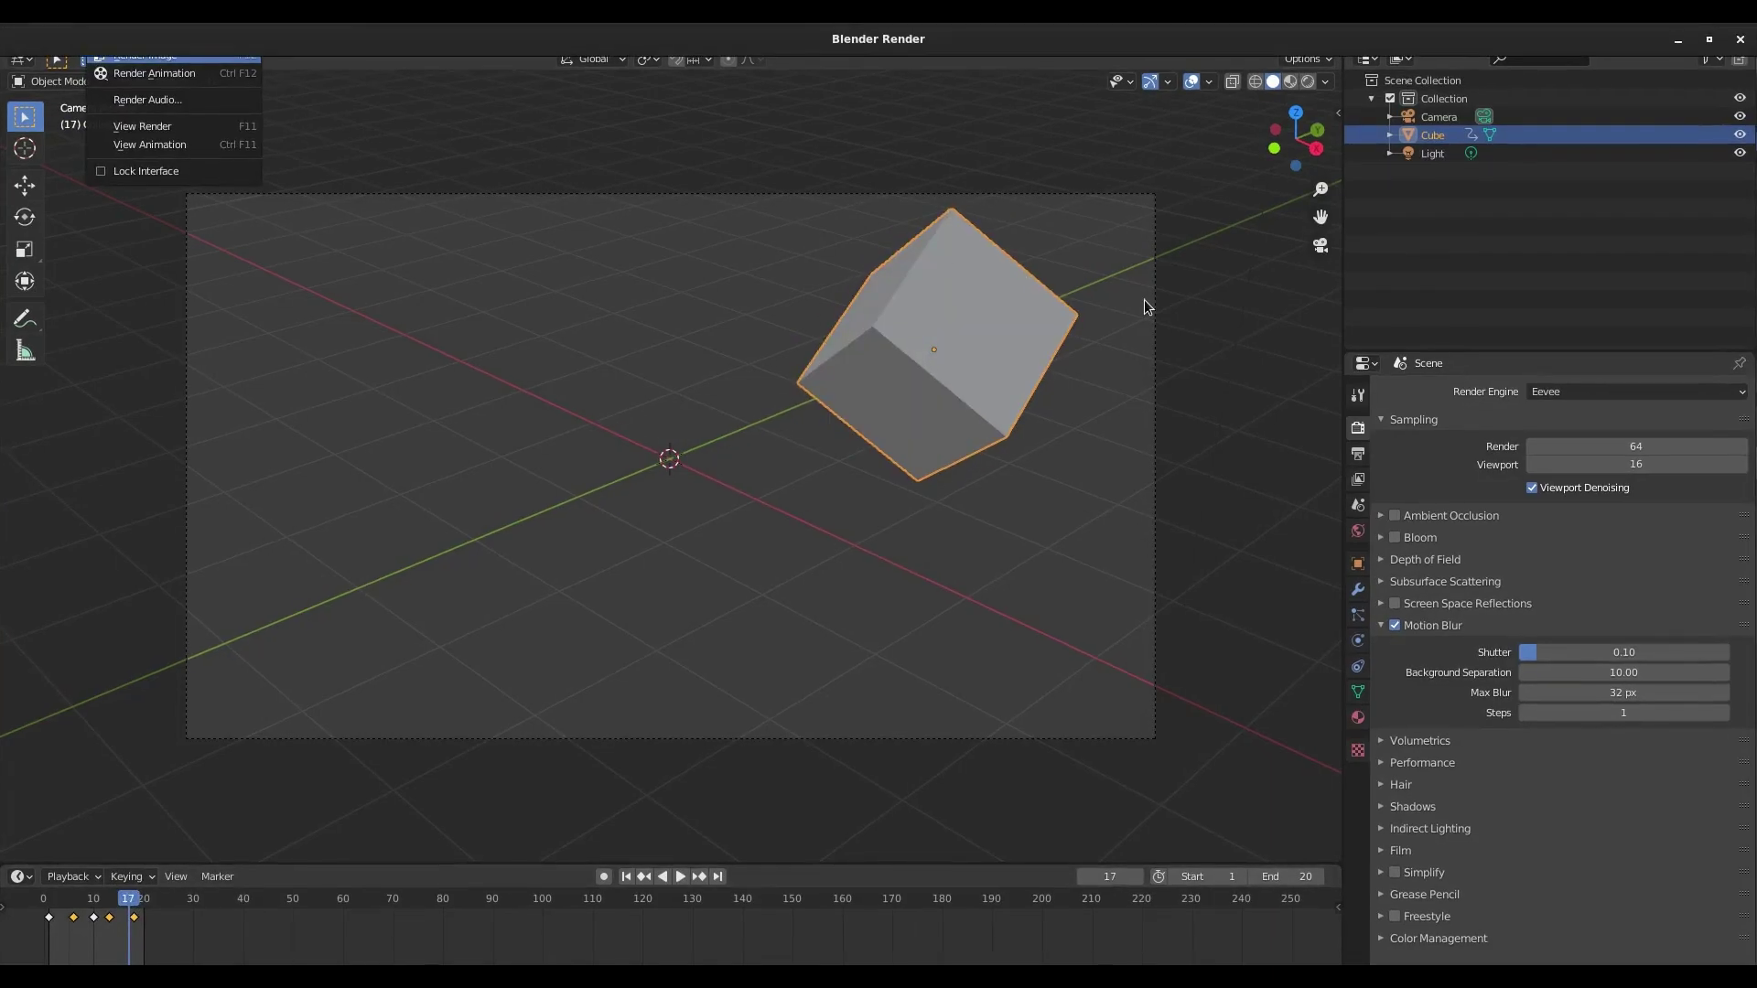